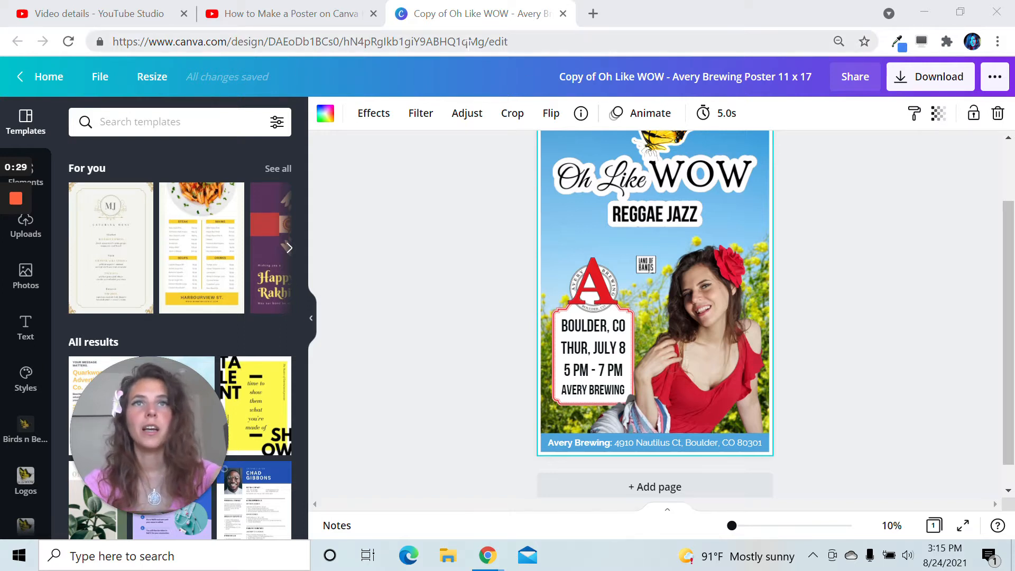
- Review the poster tutorial's video details and description steps, and look over the Oh Like WOW poster design in Canva
left_click(126, 12)
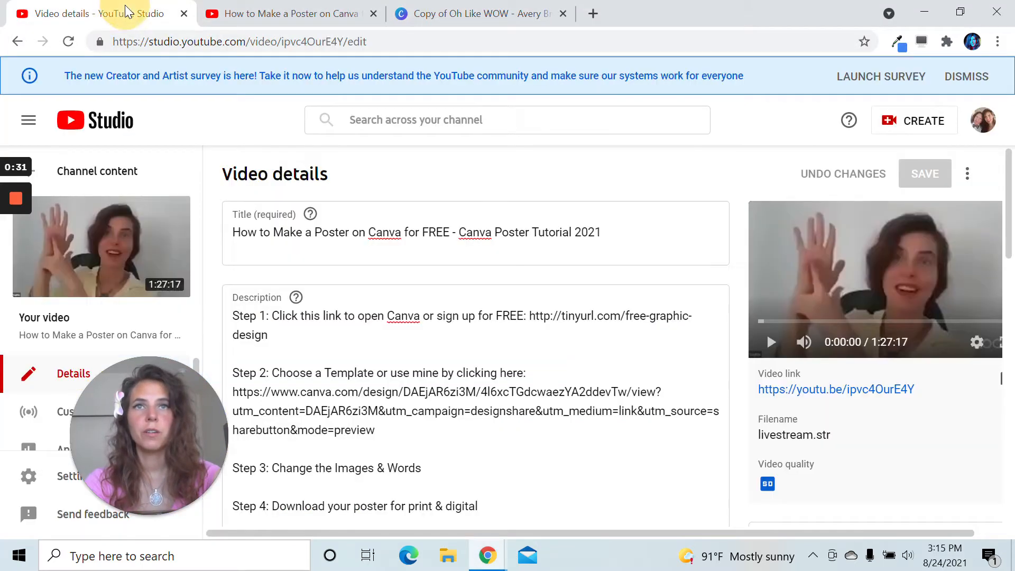
left_click(245, 13)
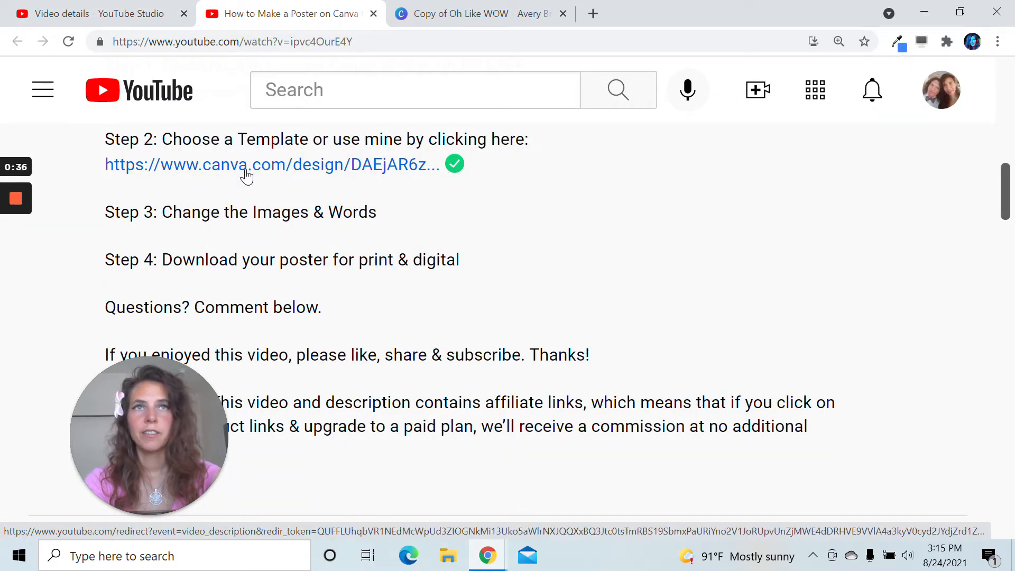
left_click(476, 14)
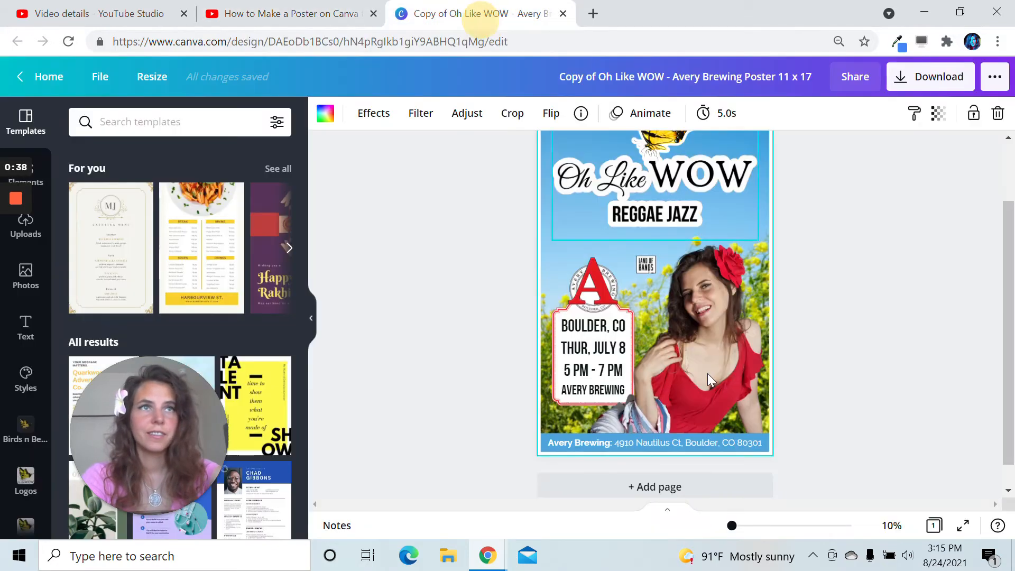
scroll(791, 309, "down", 3)
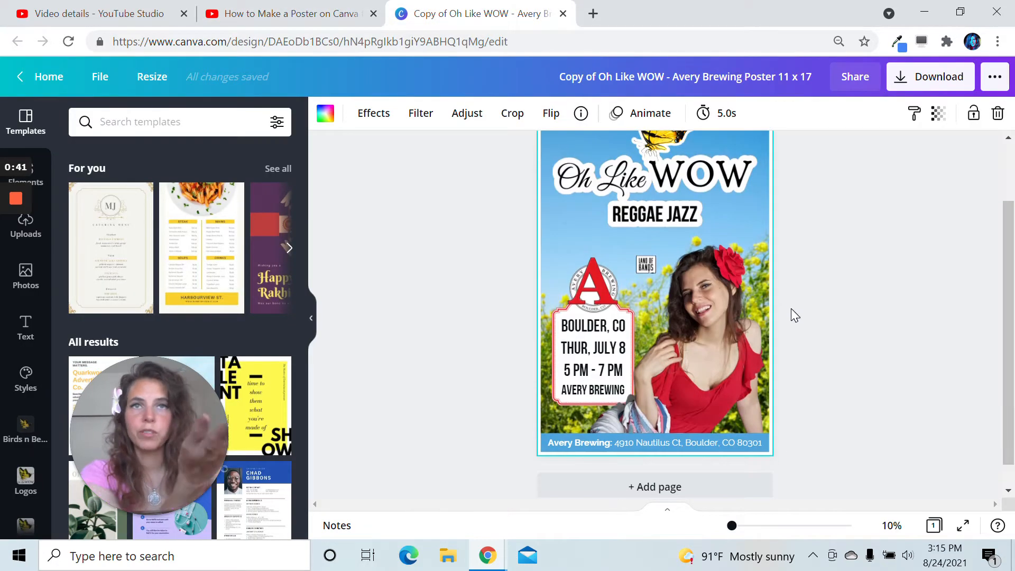
scroll(791, 309, "up", 3)
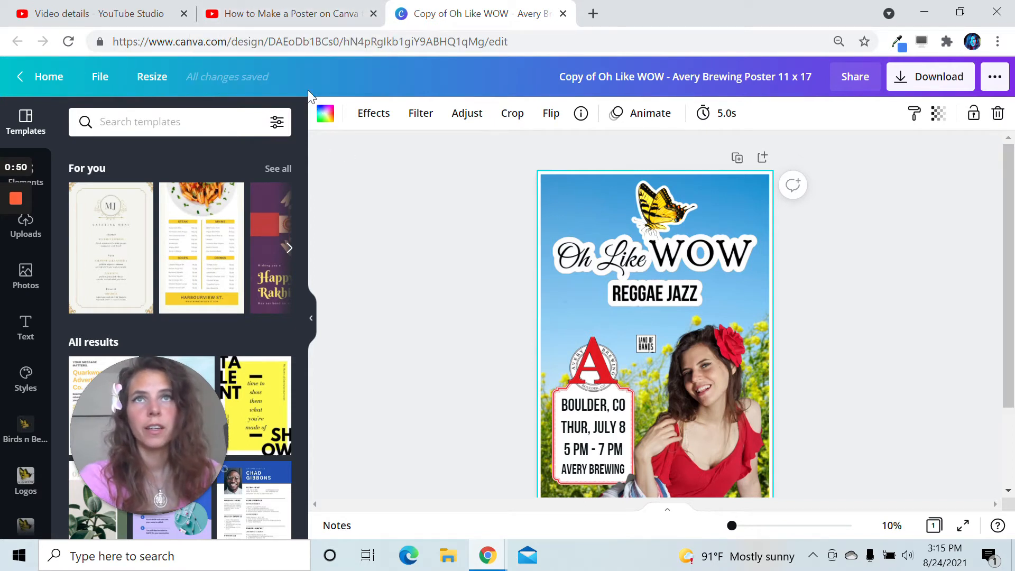
left_click(594, 16)
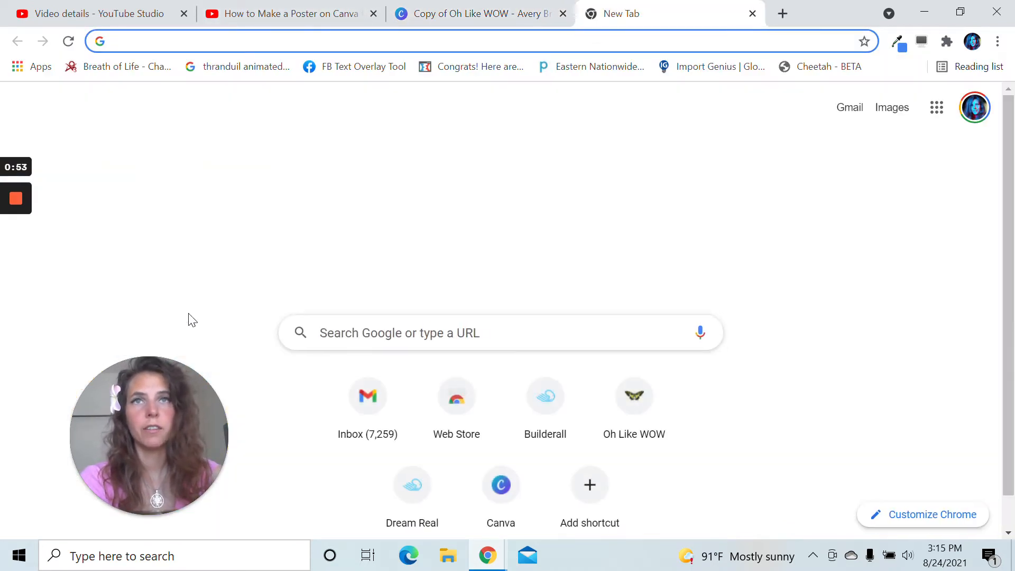
left_click(502, 489)
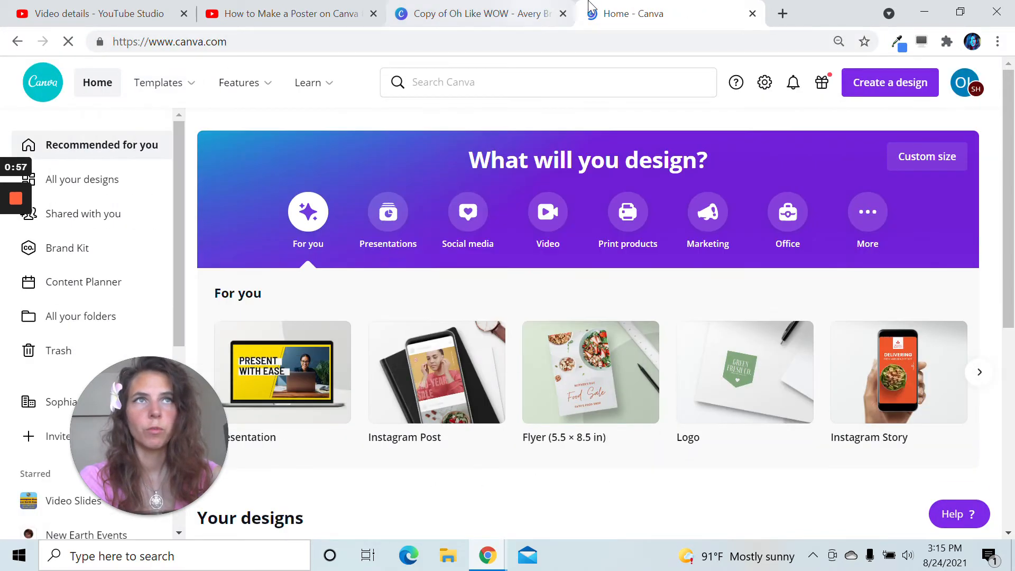
left_click(753, 14)
- Open the shared poster template linked under Step 2 of the YouTube video description and create an editable copy
left_click(335, 16)
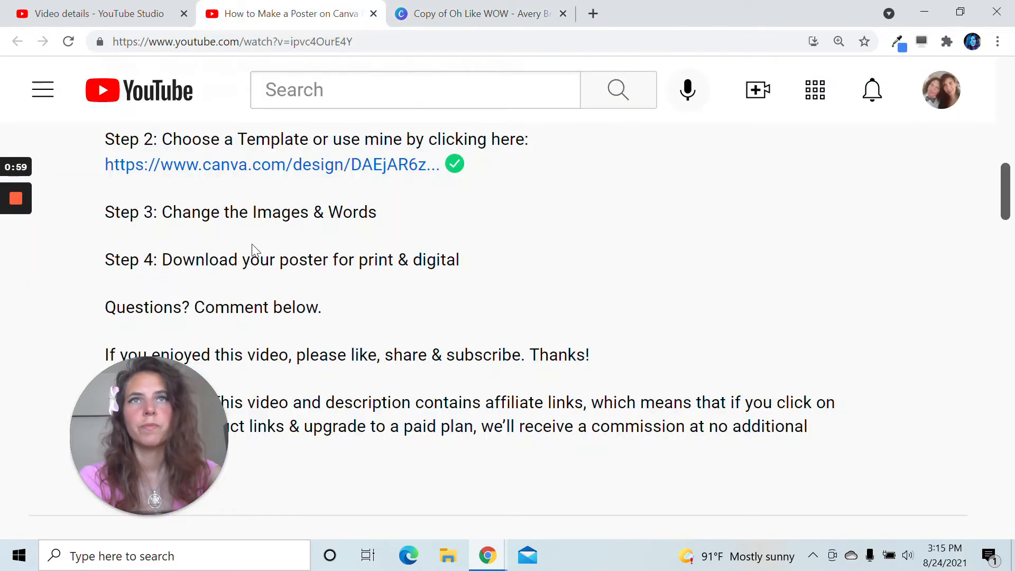
left_click(224, 168)
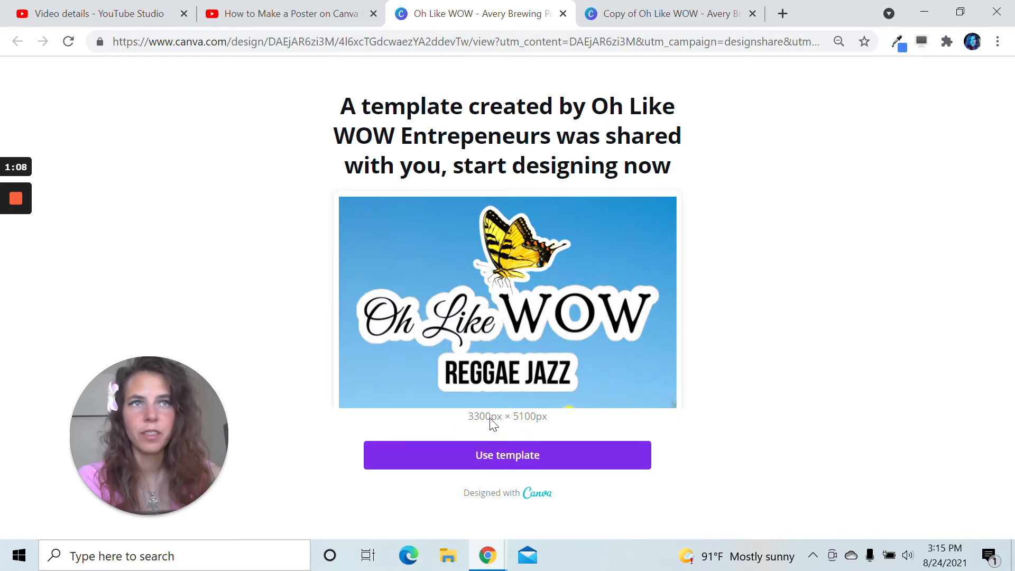
left_click(550, 465)
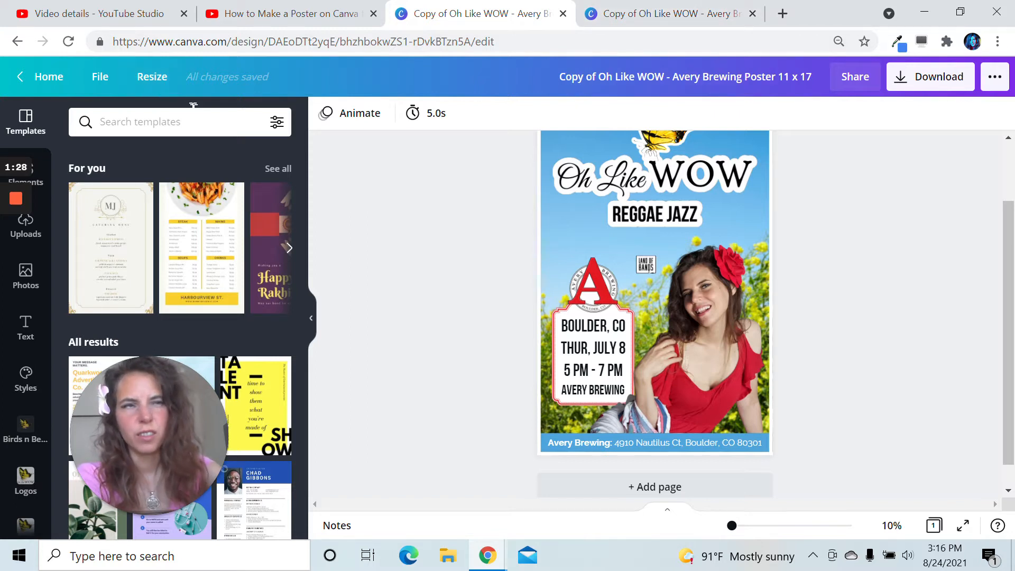
- Review the file types available for downloading the poster, keeping PNG selected
left_click(937, 79)
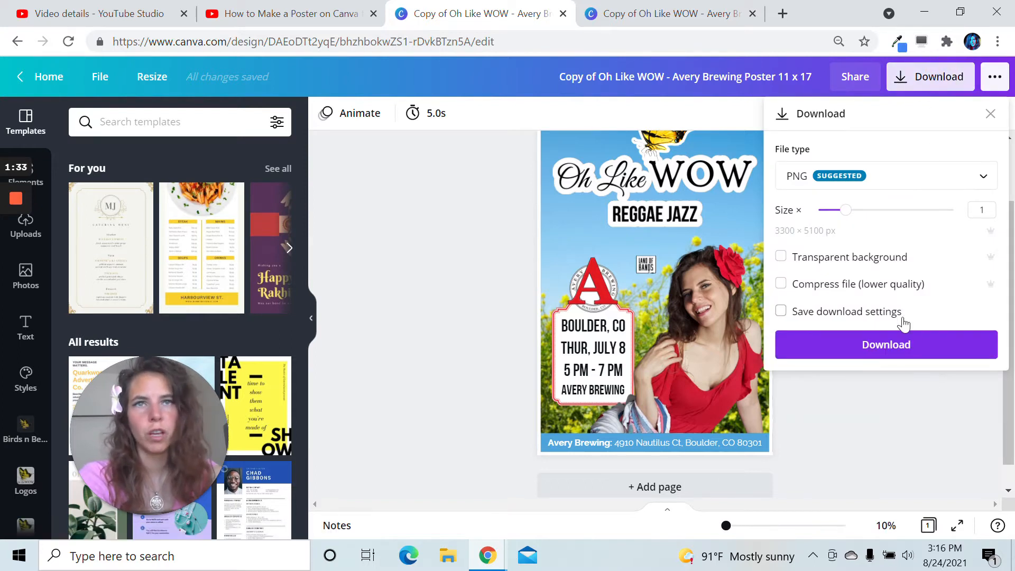
left_click(879, 186)
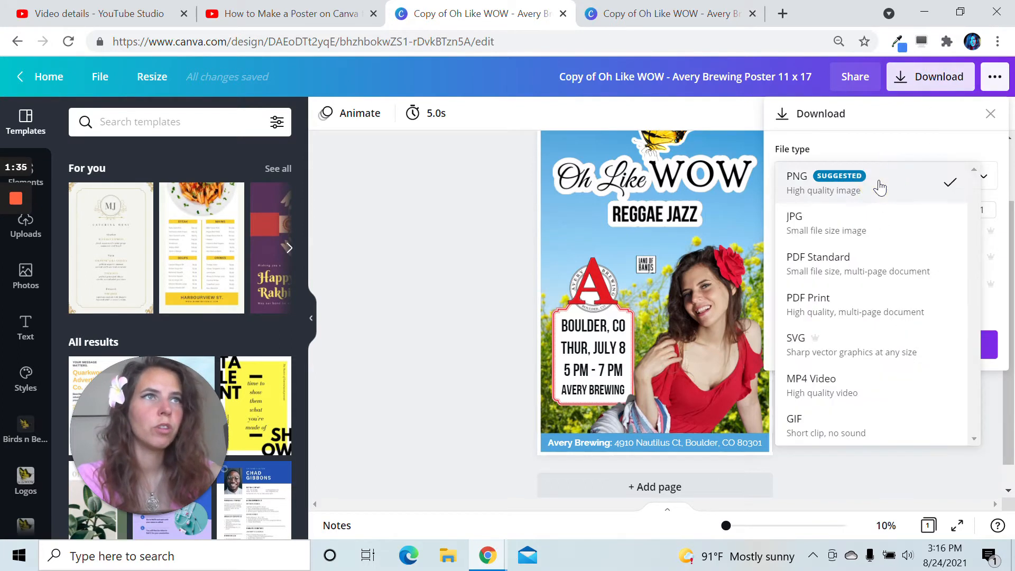
left_click(879, 186)
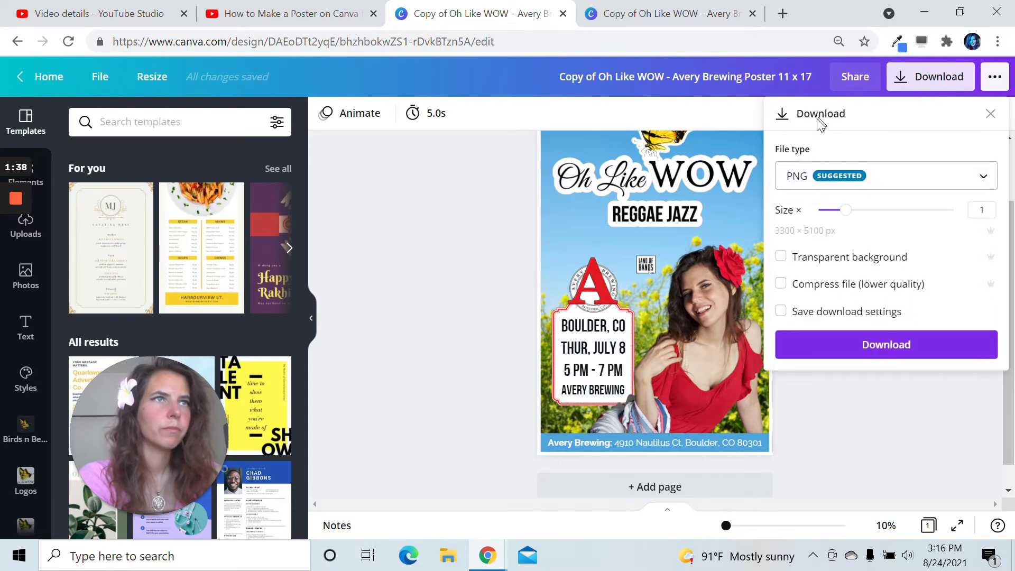
left_click(924, 75)
- Look through the sharing and print publishing choices and view the option to print the design as a poster
left_click(995, 78)
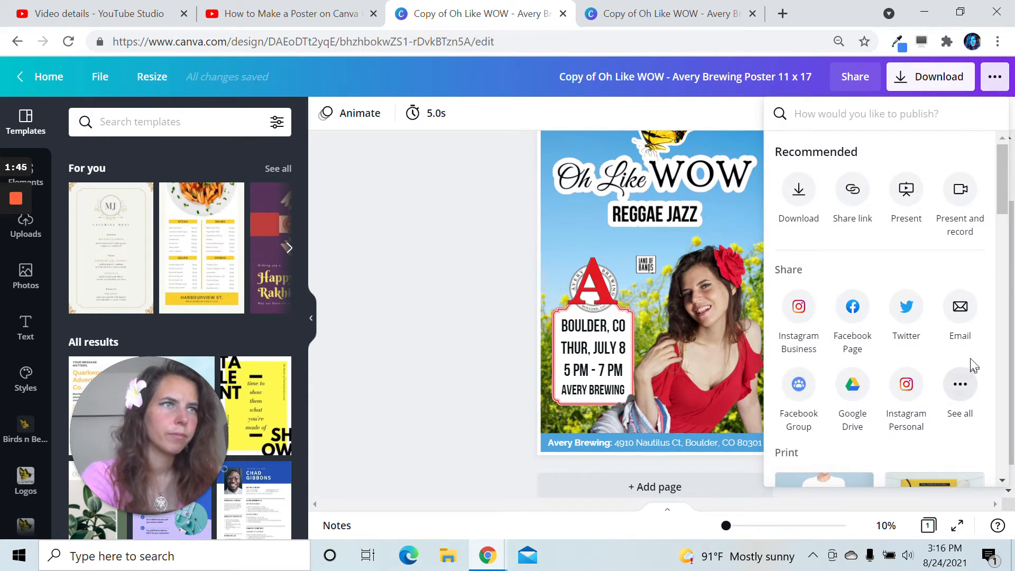
scroll(970, 364, "down", 4)
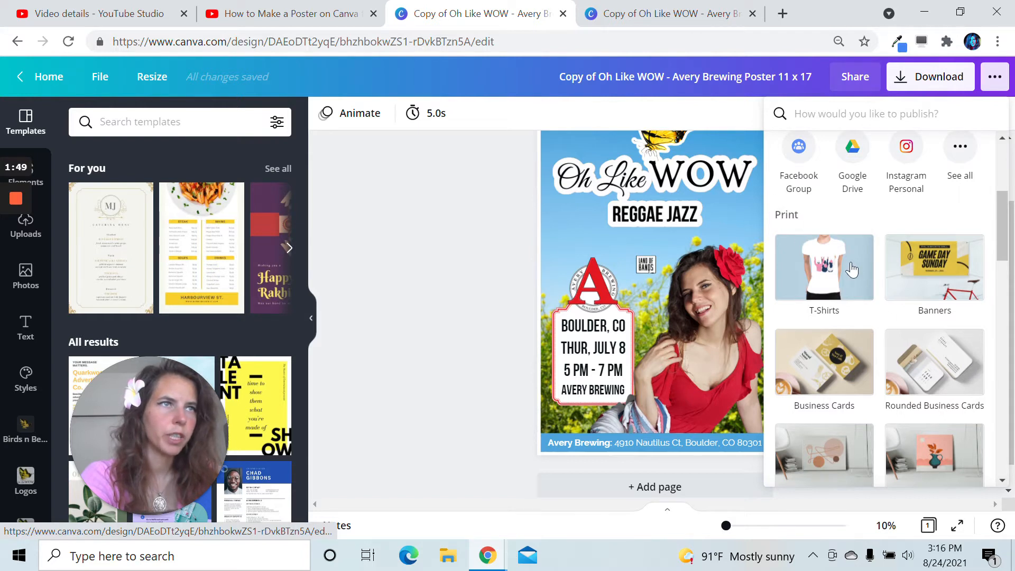
scroll(898, 325, "down", 3)
scroll(900, 327, "down", 2)
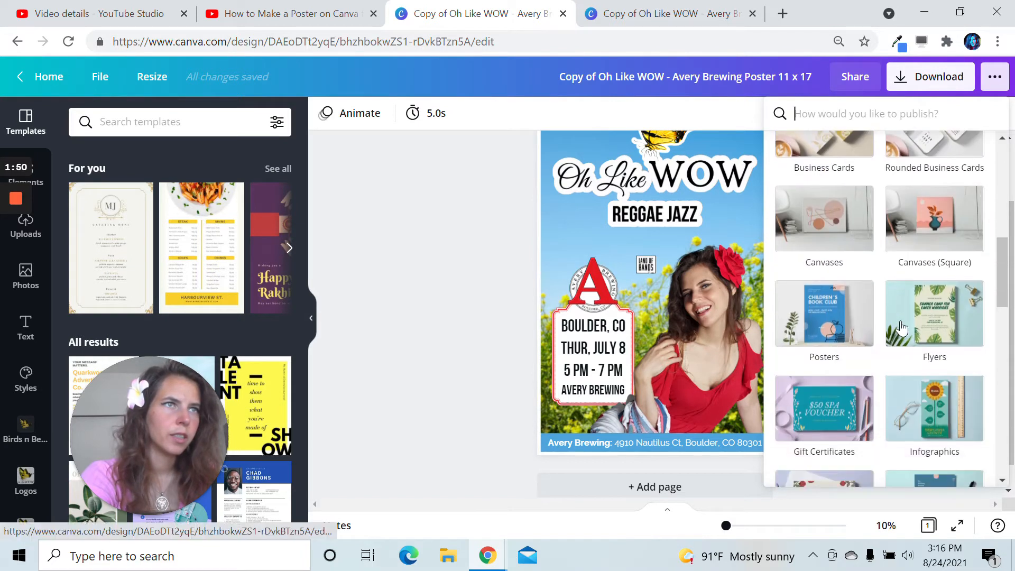
scroll(898, 317, "down", 2)
left_click(819, 244)
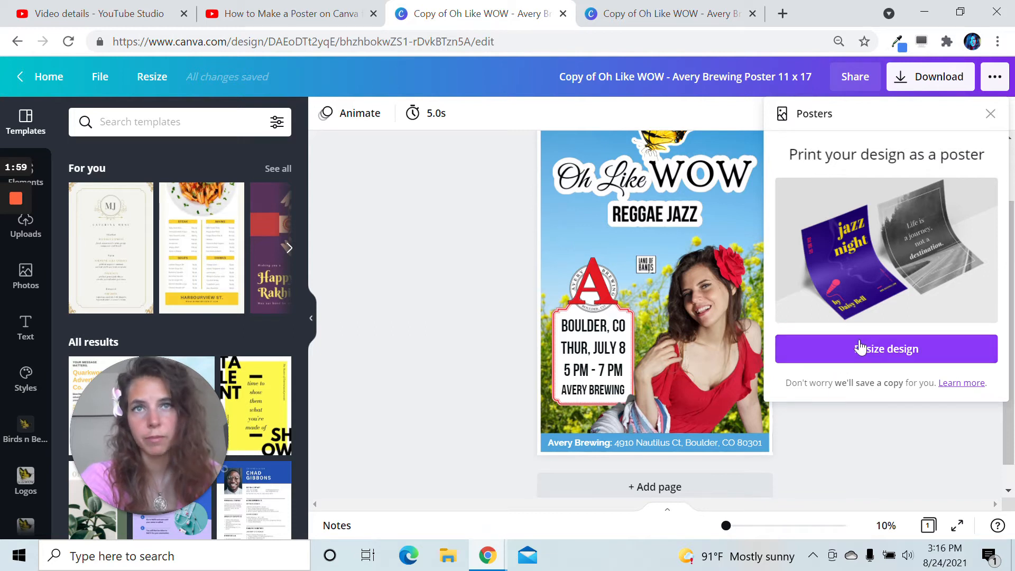
scroll(893, 414, "up", 2)
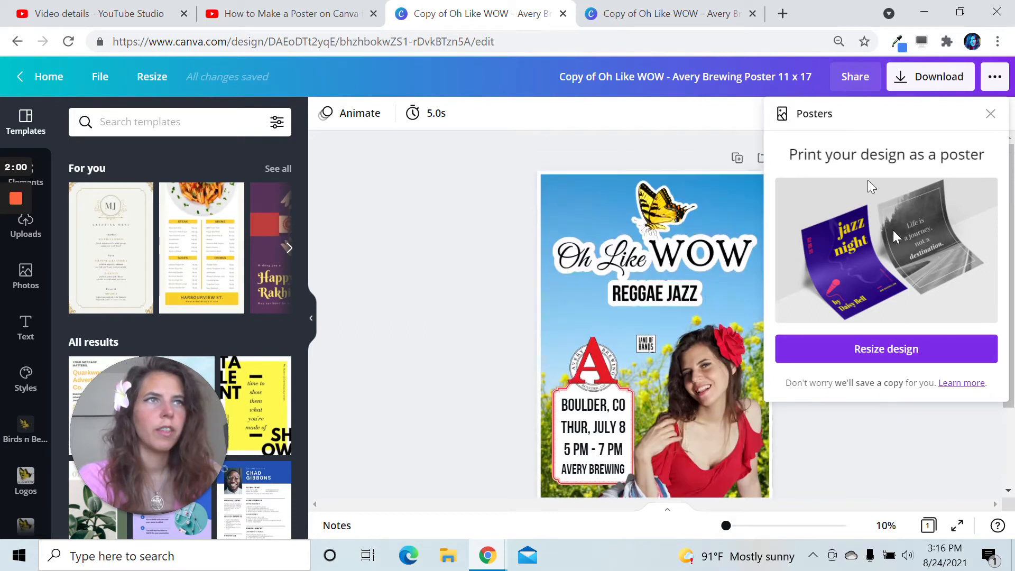
left_click(989, 114)
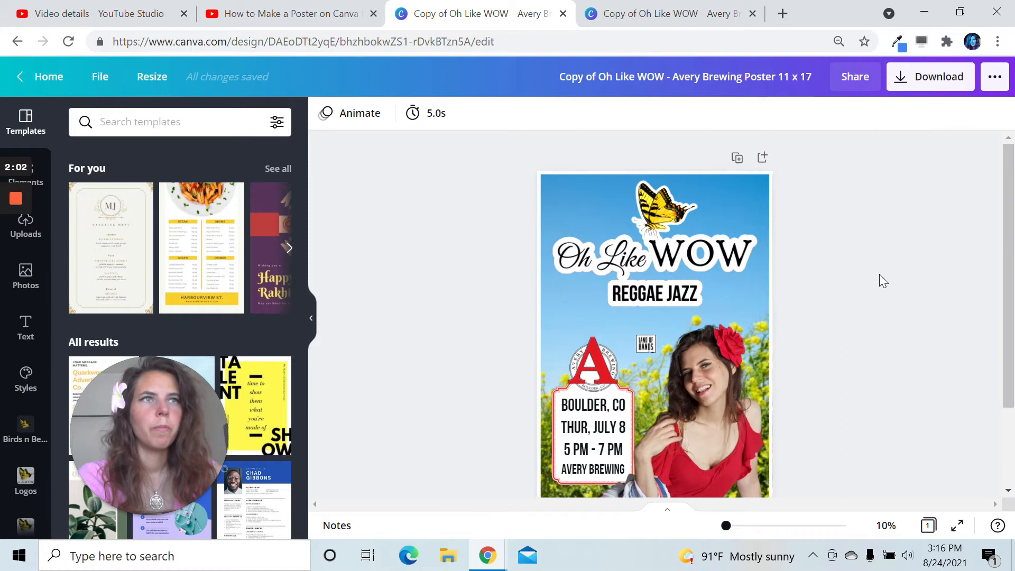
scroll(890, 294, "down", 3)
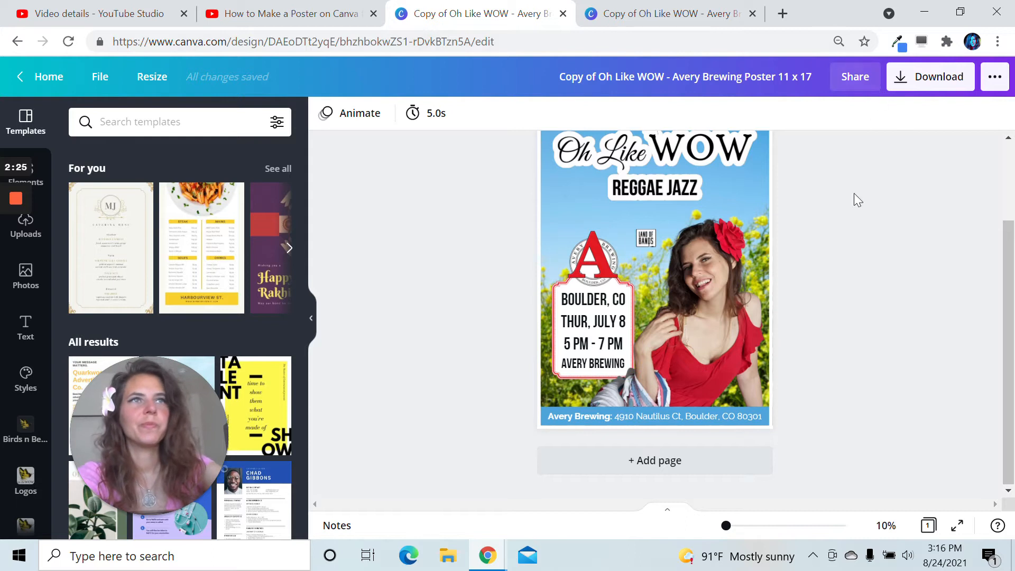
scroll(807, 413, "up", 2)
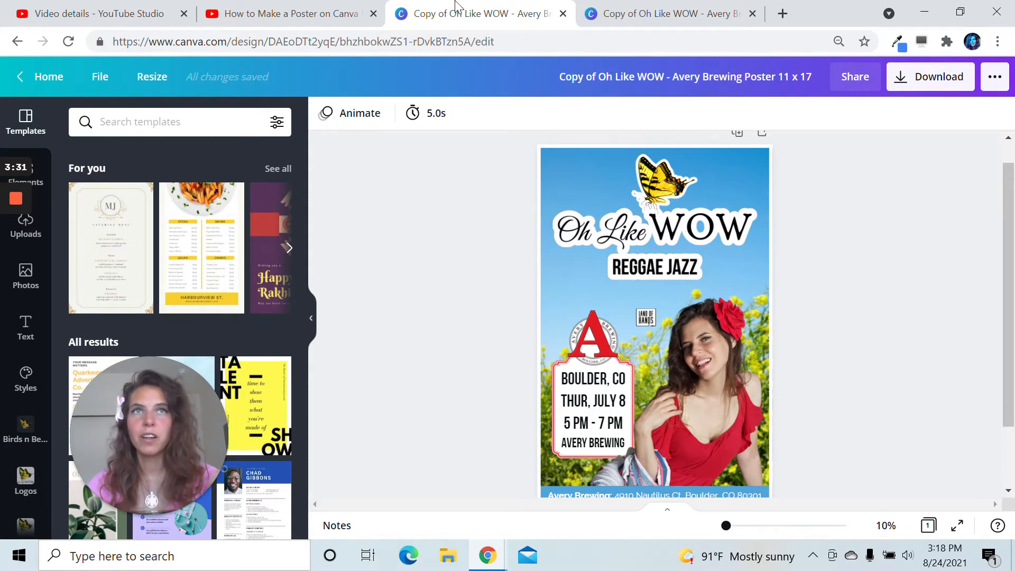
left_click(621, 15)
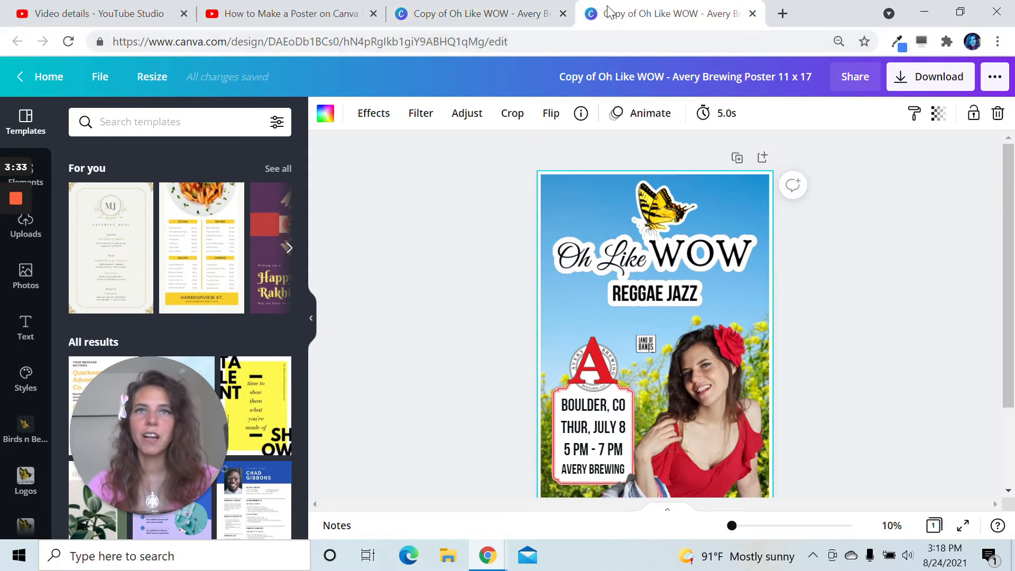
left_click(496, 19)
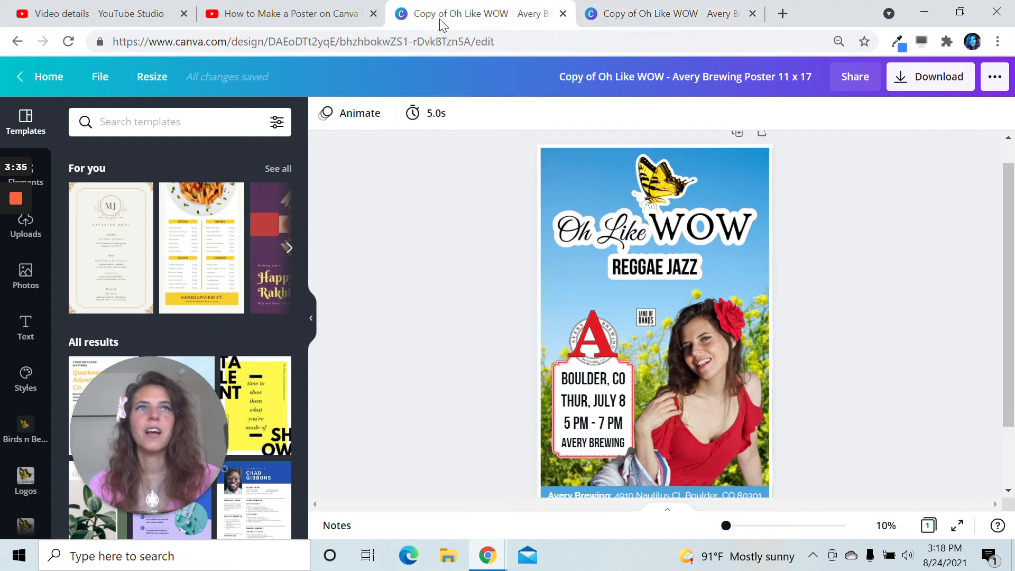
left_click(668, 16)
left_click(524, 13)
left_click(639, 14)
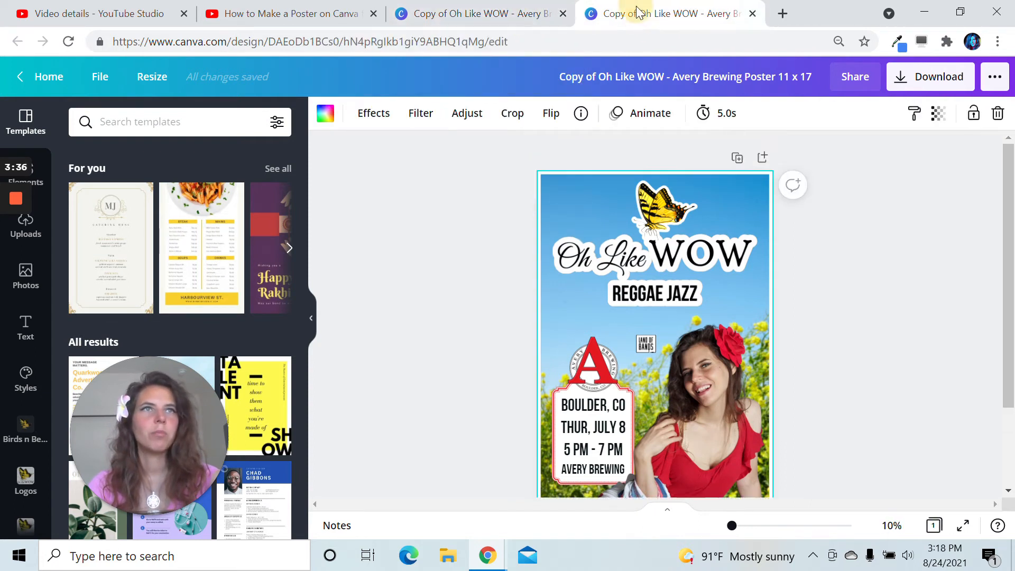
left_click(473, 12)
- Leave the earlier poster copy for the Canva home page and open the Marketing template category Posters
left_click(674, 16)
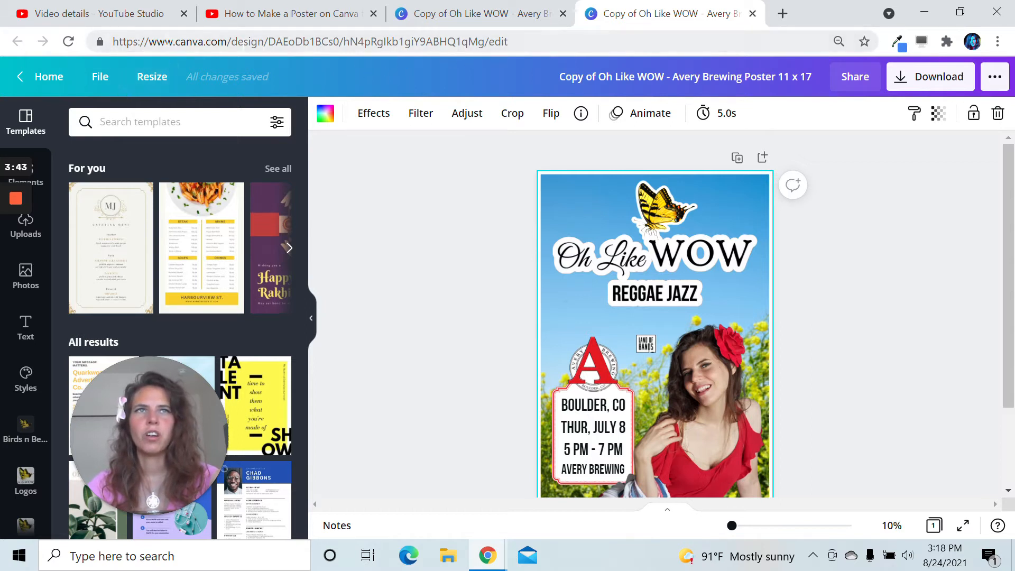
left_click(48, 77)
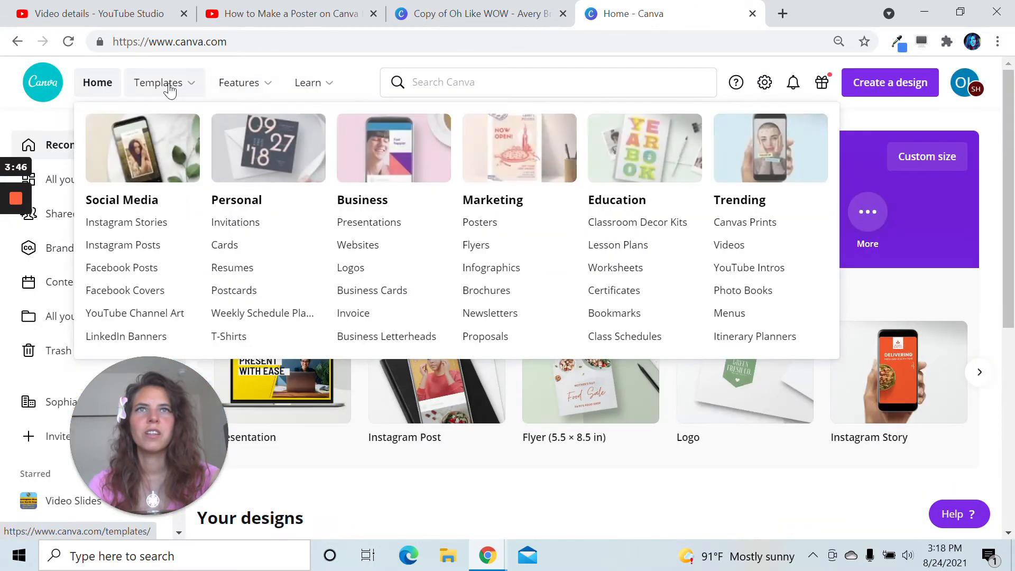
left_click(169, 90)
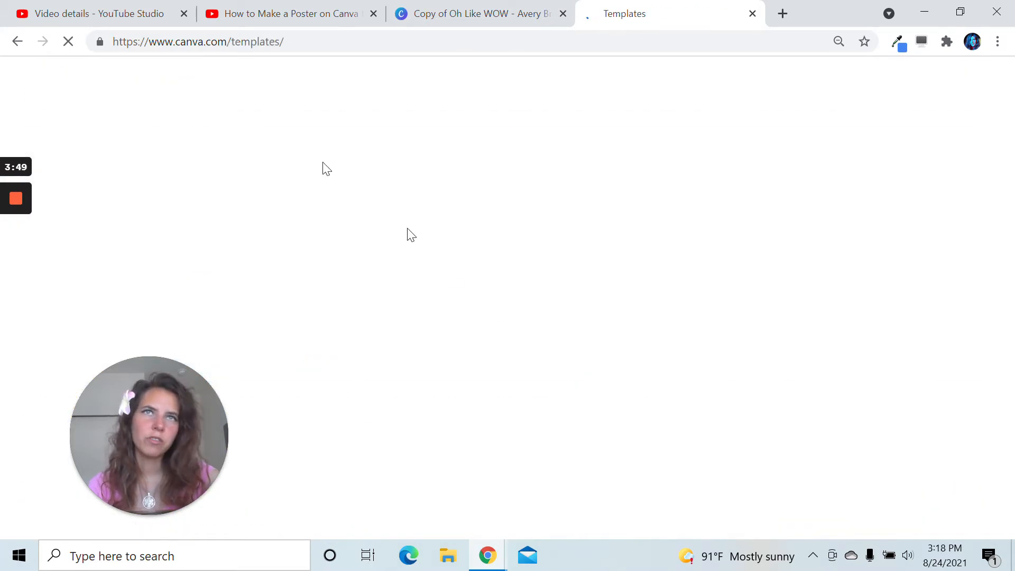
scroll(446, 258, "down", 4)
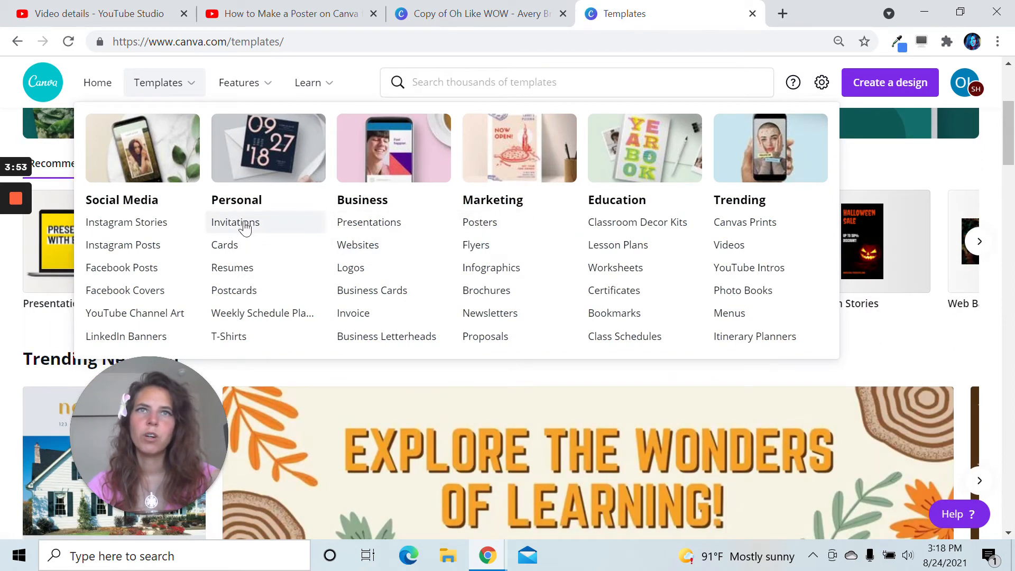
left_click(484, 227)
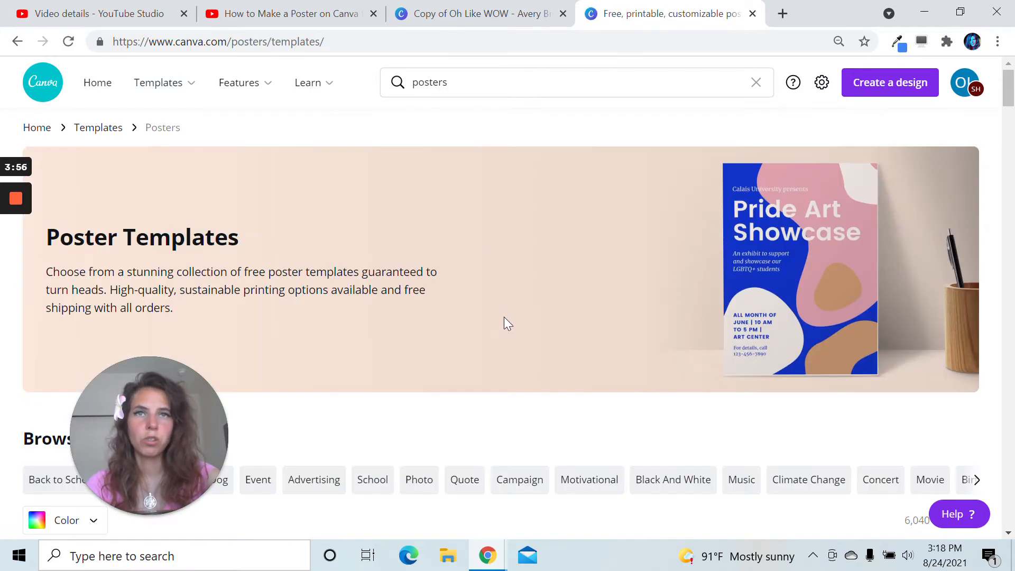
- Browse the poster template gallery and open the black and orange Halloween pumpkin costume party template for customizing
scroll(508, 319, "down", 8)
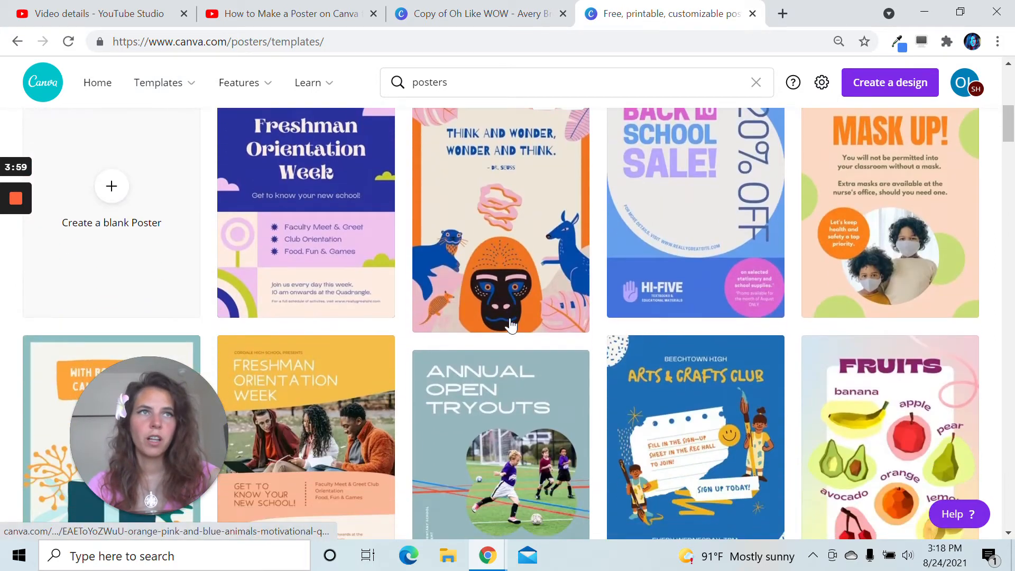
scroll(552, 320, "down", 8)
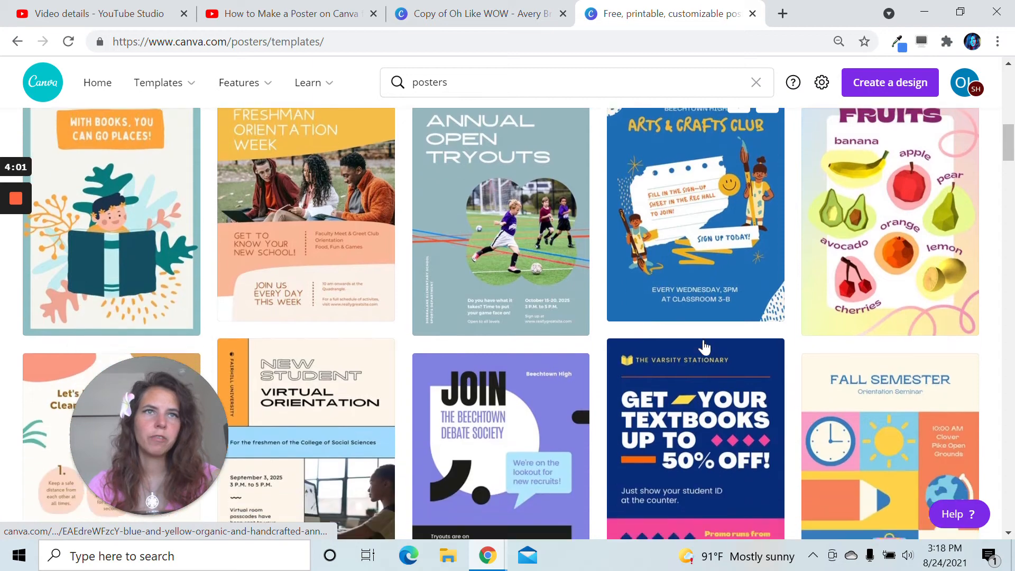
scroll(703, 347, "down", 12)
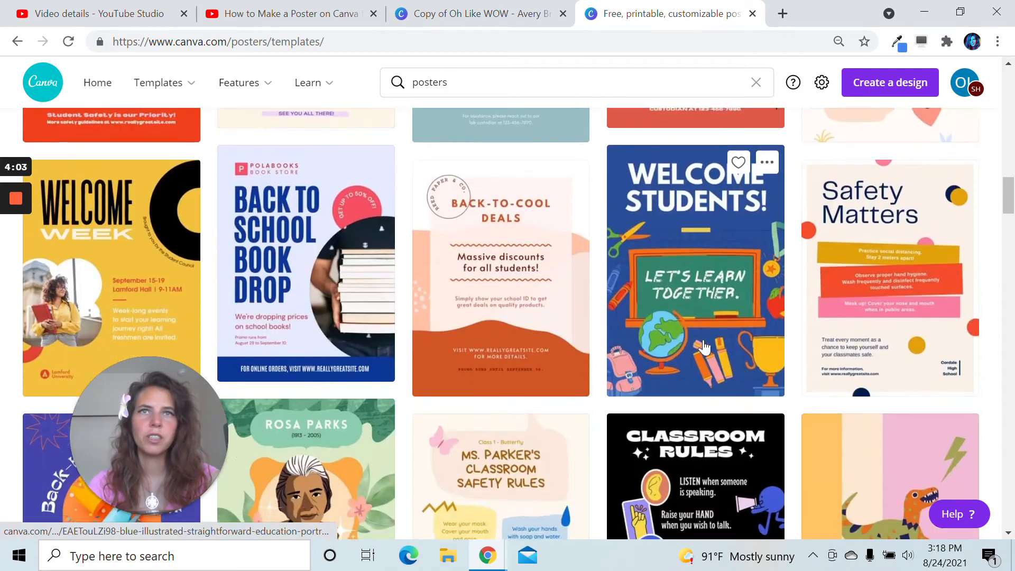
scroll(703, 347, "down", 10)
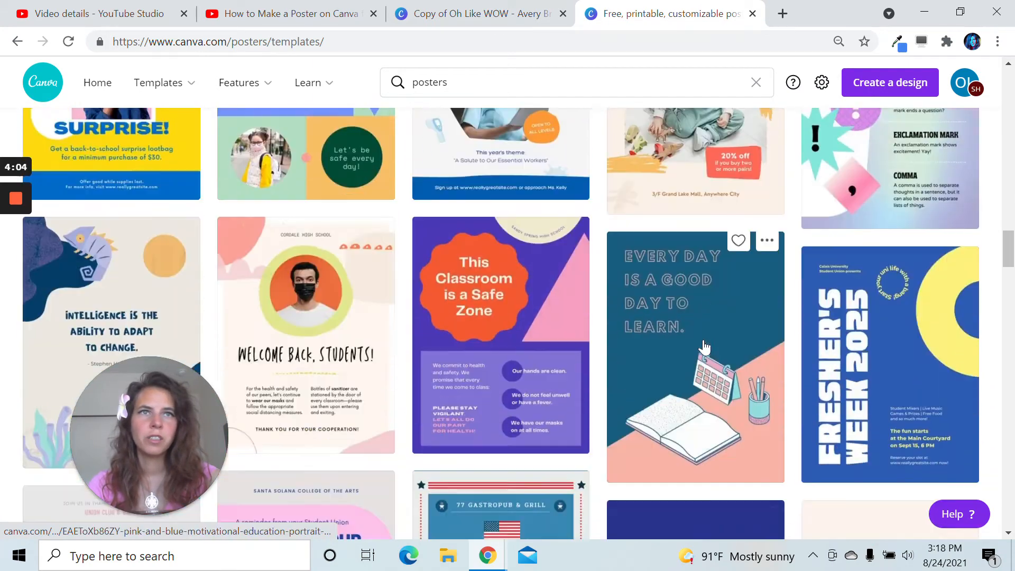
scroll(703, 347, "down", 10)
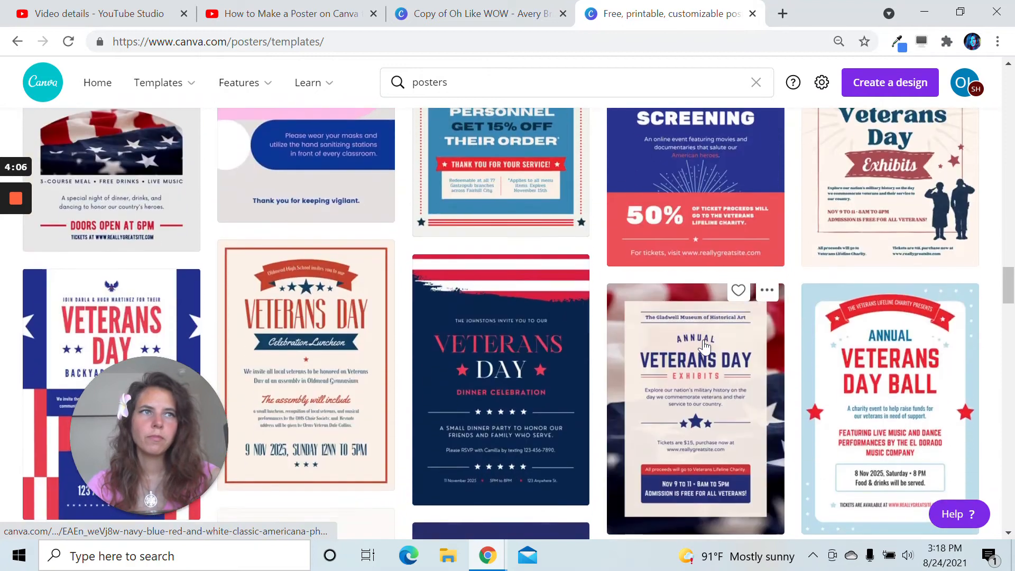
scroll(703, 347, "down", 10)
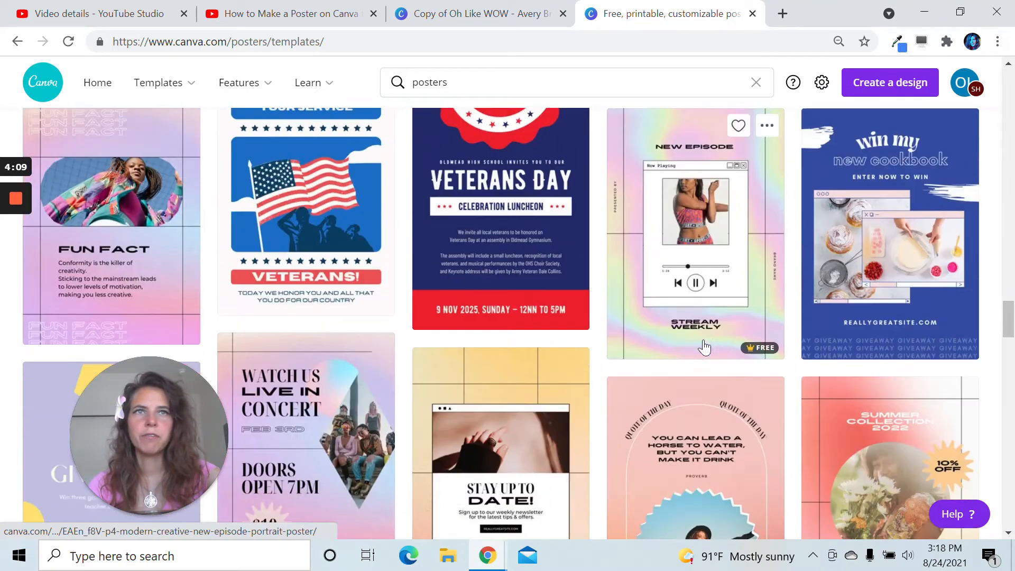
scroll(703, 347, "down", 2)
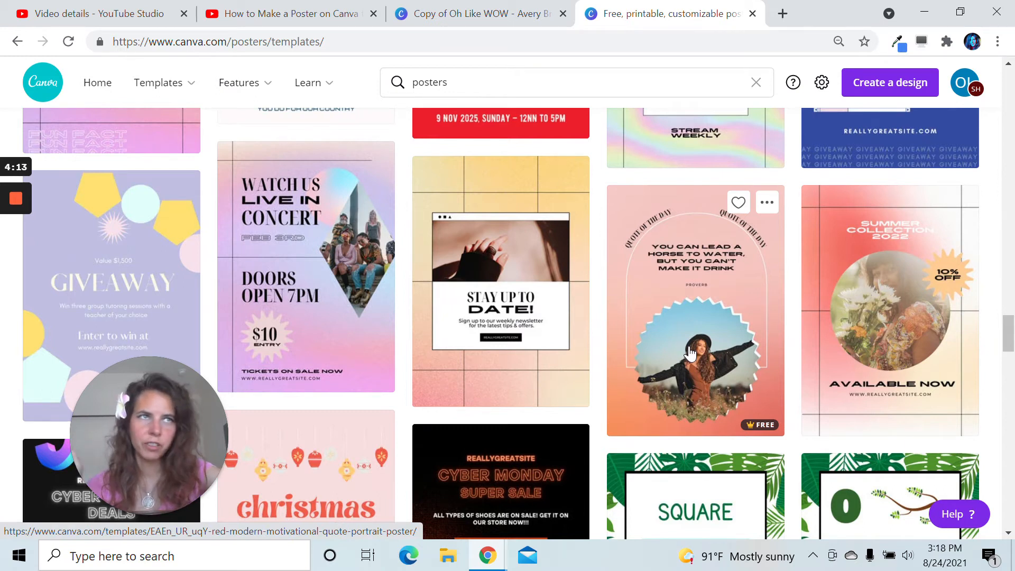
scroll(690, 351, "down", 6)
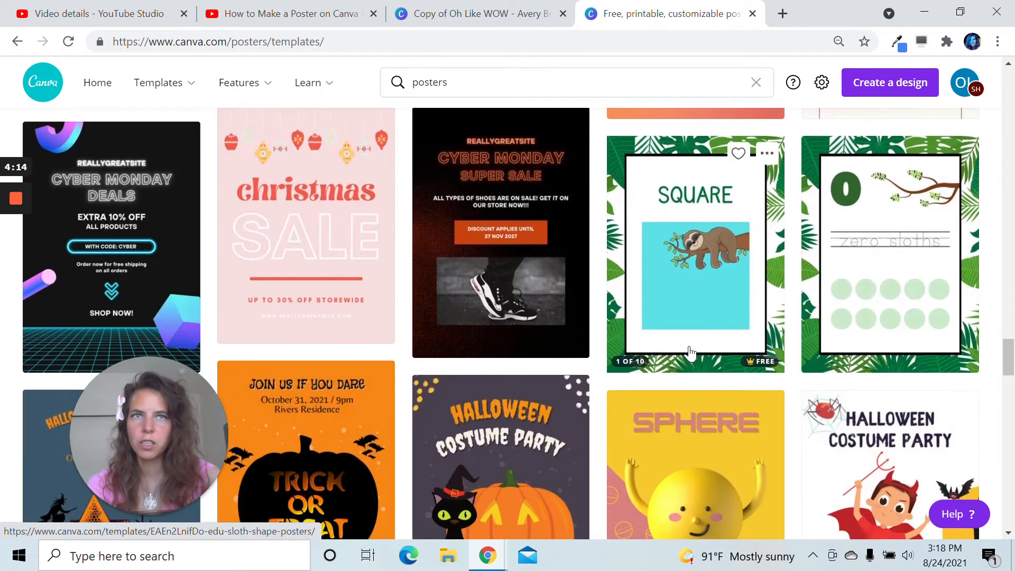
scroll(687, 351, "down", 4)
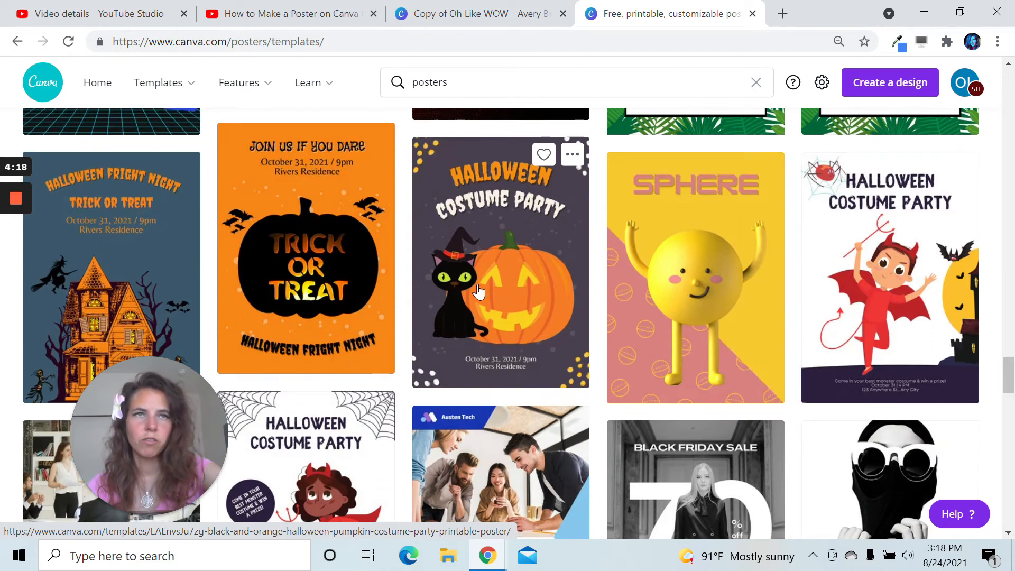
left_click(510, 325)
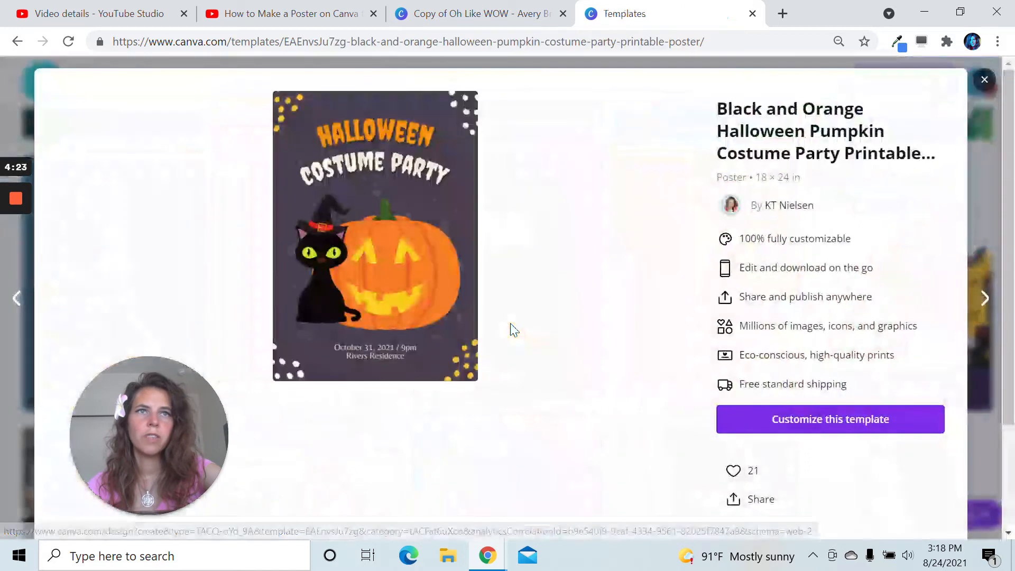
left_click(828, 420)
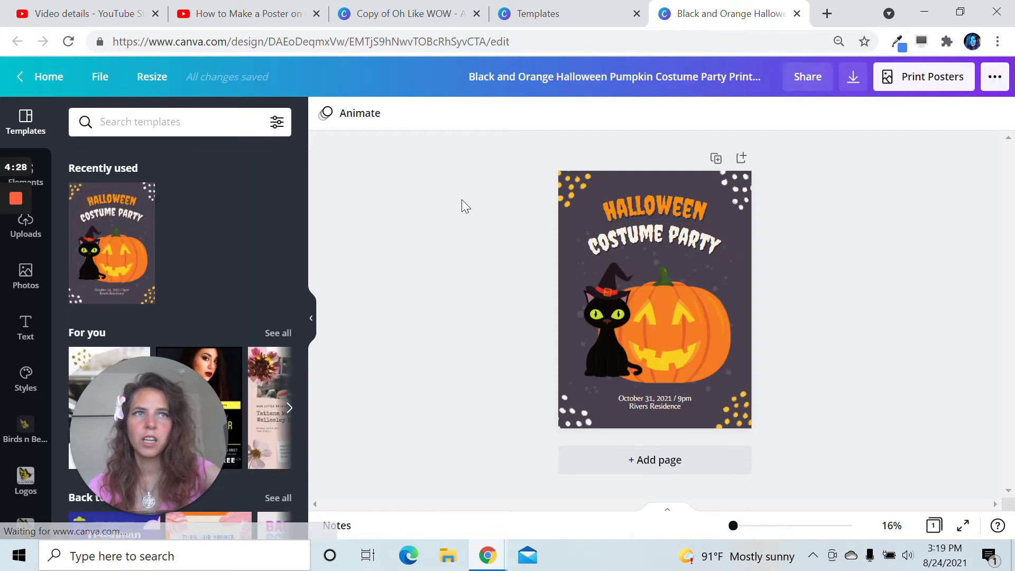
- Change the font of the "Costume Party" heading on the Halloween poster to TAN Jambore
left_click(666, 237)
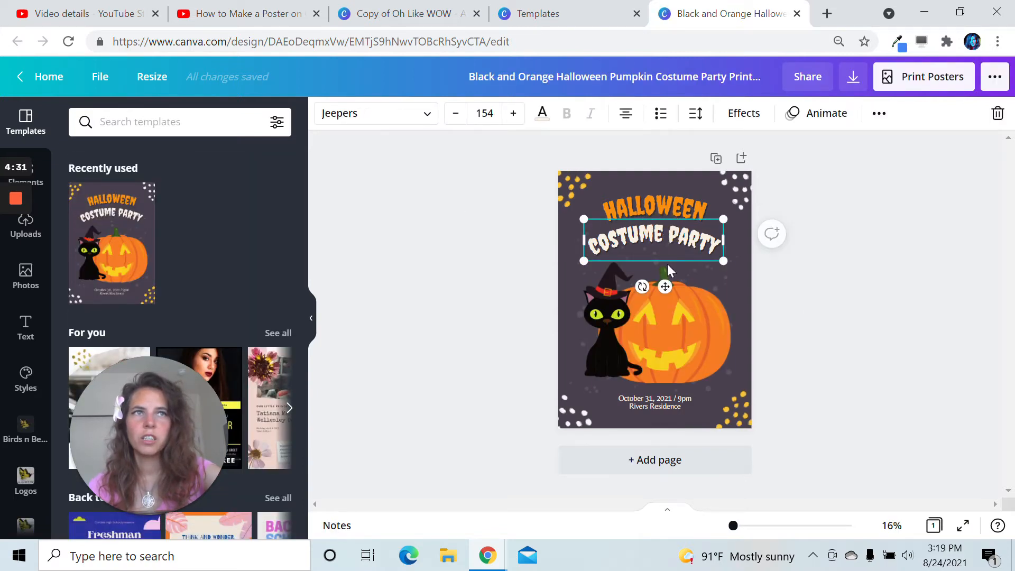
left_click(676, 337)
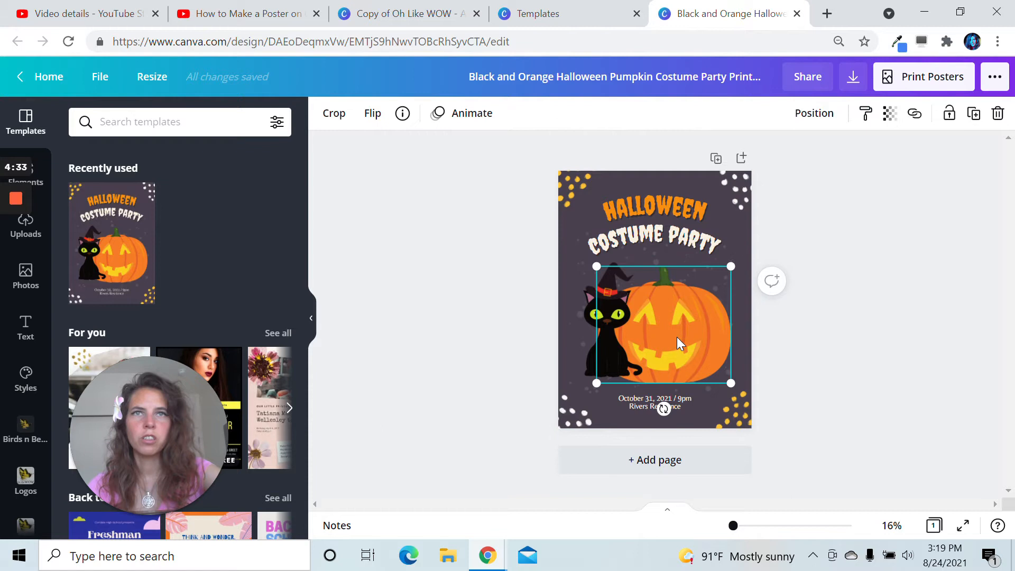
left_click(645, 239)
left_click(645, 240)
double_click(646, 240)
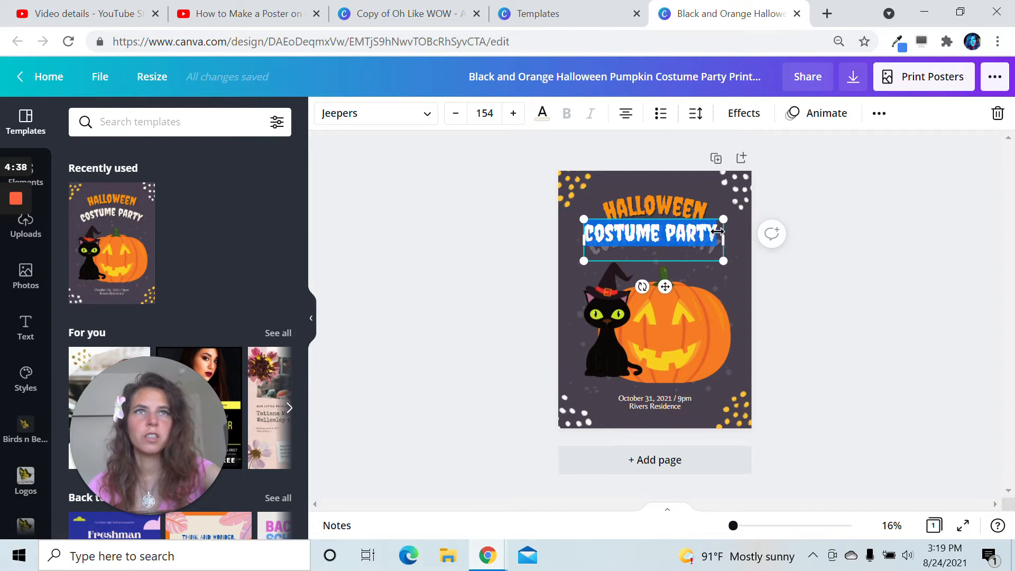
left_click(366, 125)
left_click(144, 274)
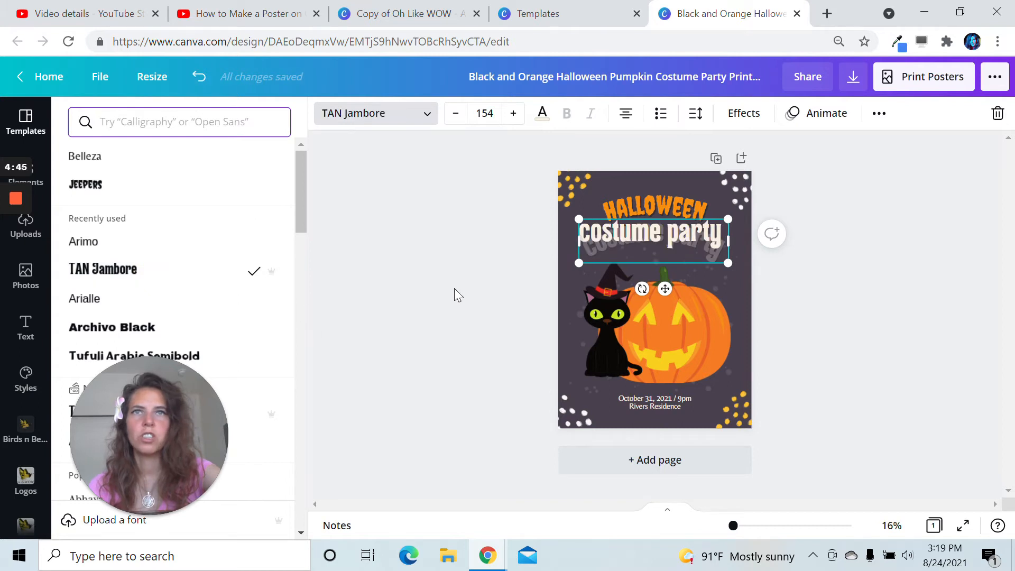
left_click(452, 273)
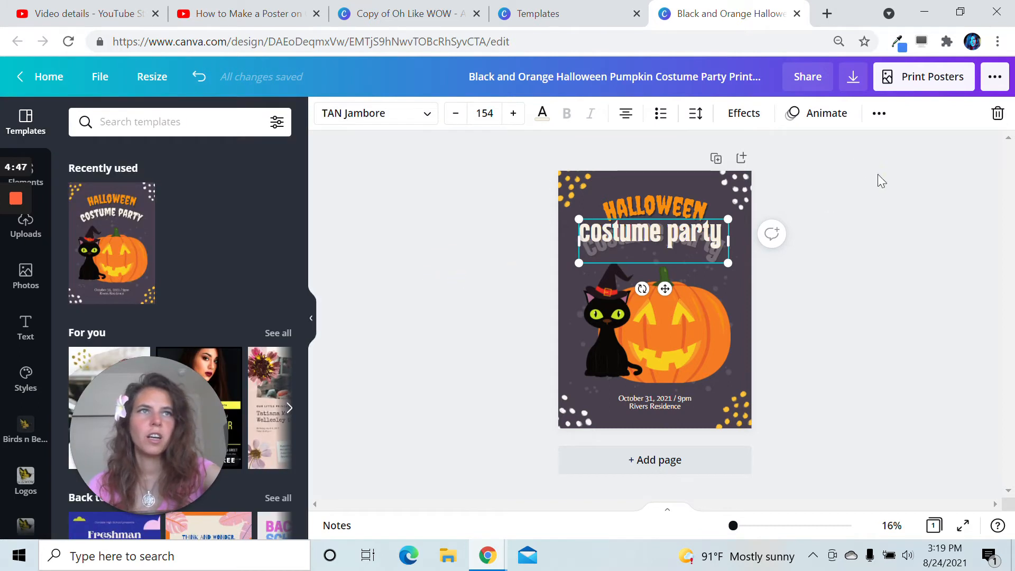
left_click(879, 196)
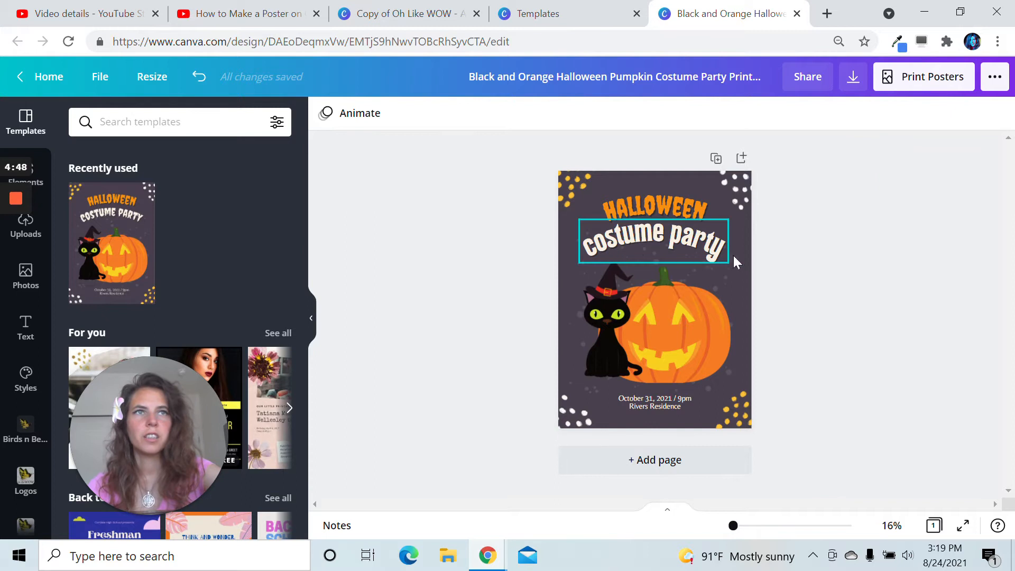
- Adjust the curved text effect on the "costume party" heading, setting its Curve value to 49
double_click(654, 240)
left_click(744, 113)
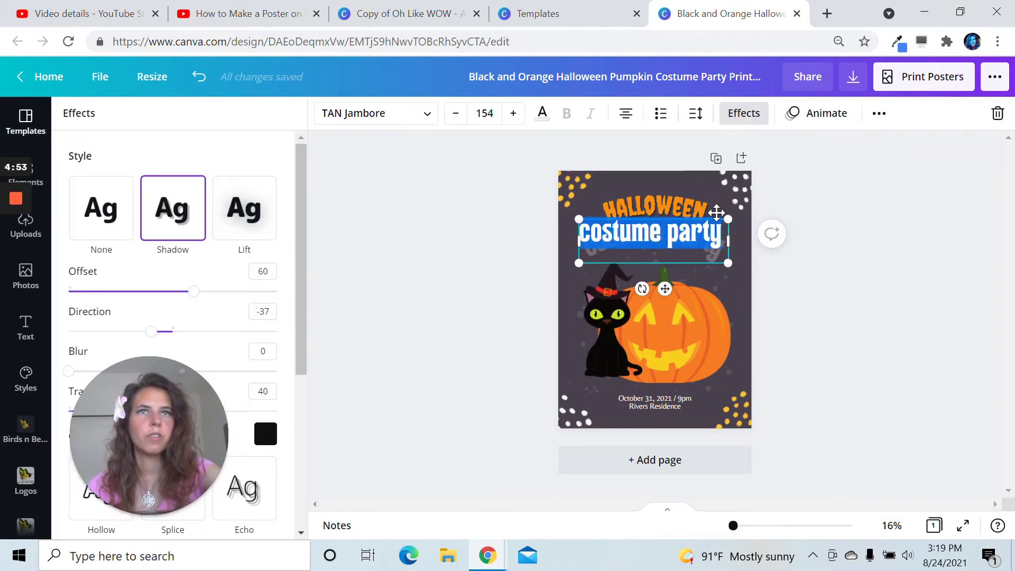
left_click_drag(171, 442, 419, 335)
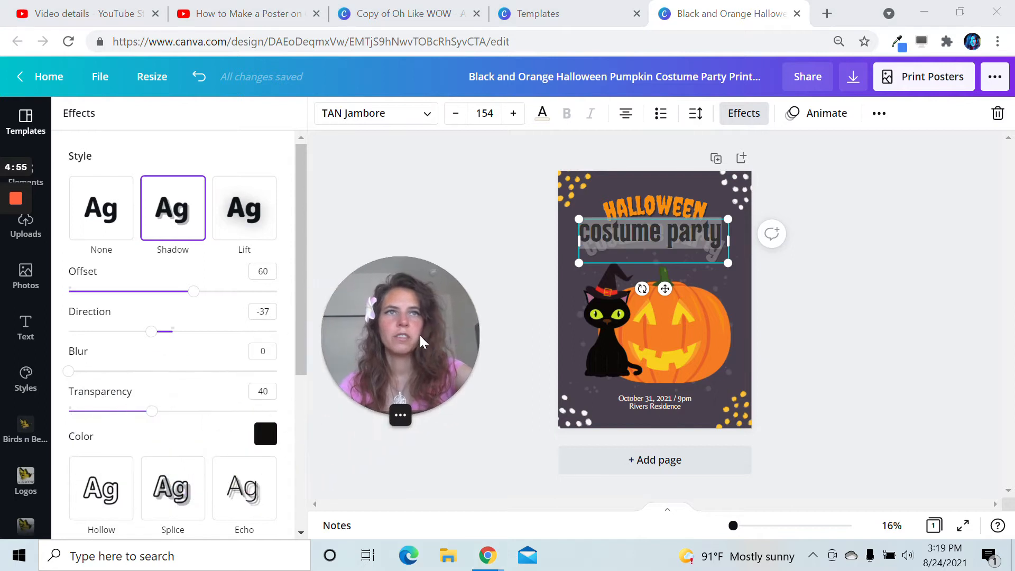
scroll(163, 419, "down", 3)
scroll(164, 419, "down", 2)
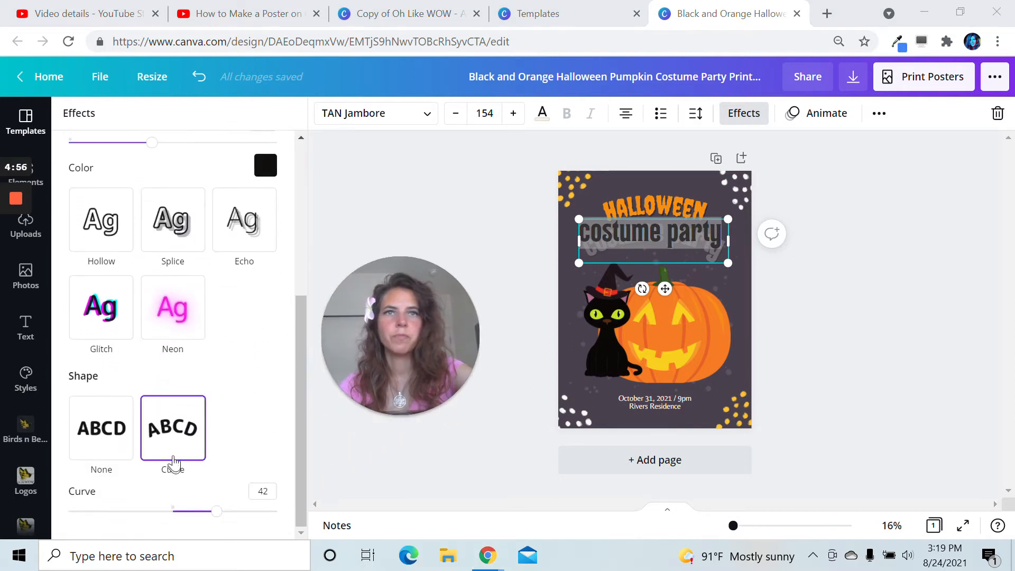
left_click(184, 423)
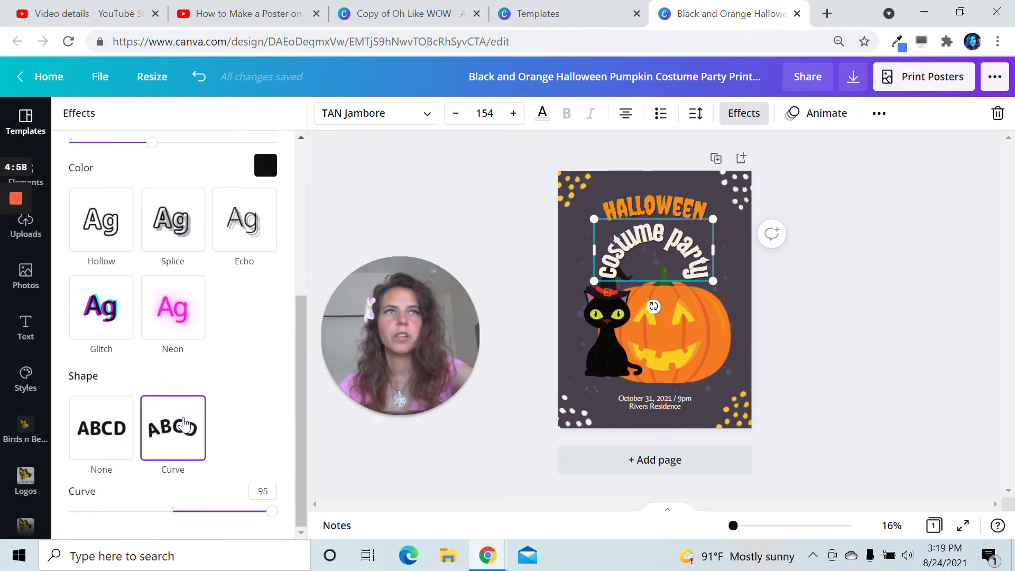
left_click_drag(244, 514, 223, 513)
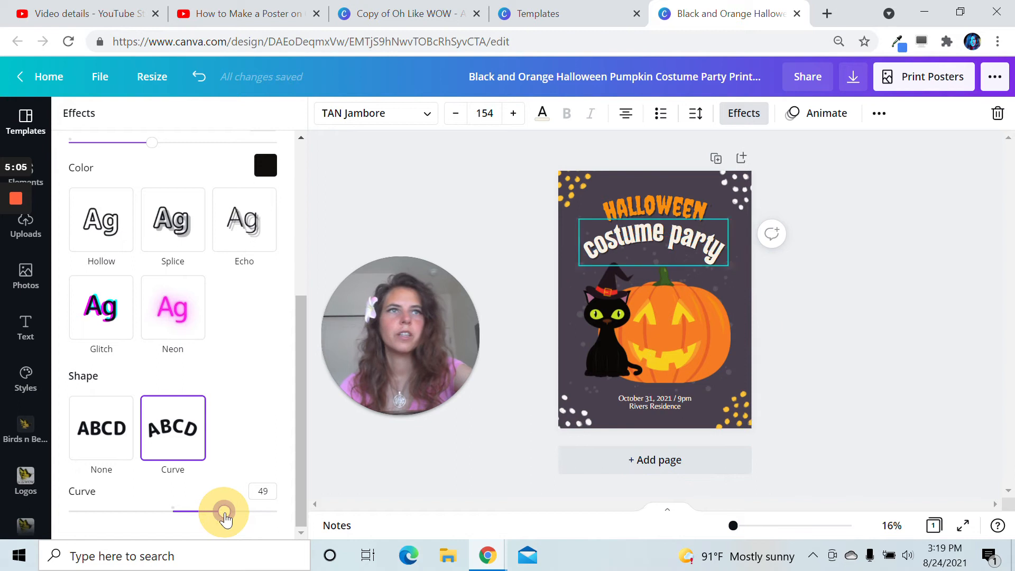
left_click(890, 305)
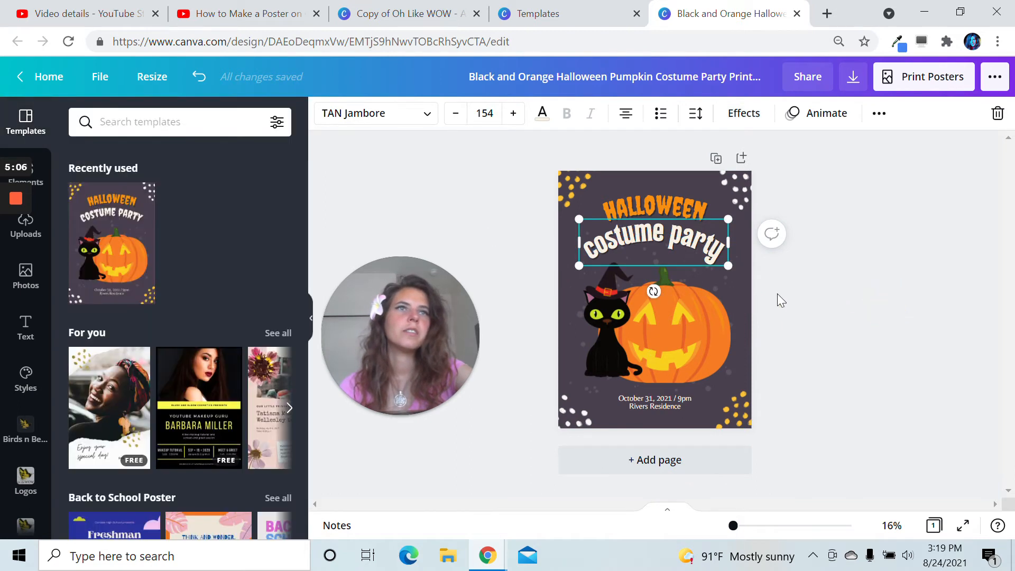
left_click(841, 323)
- Search the poster templates for "puppy" after selecting the cat and pumpkin artwork
left_click(614, 327)
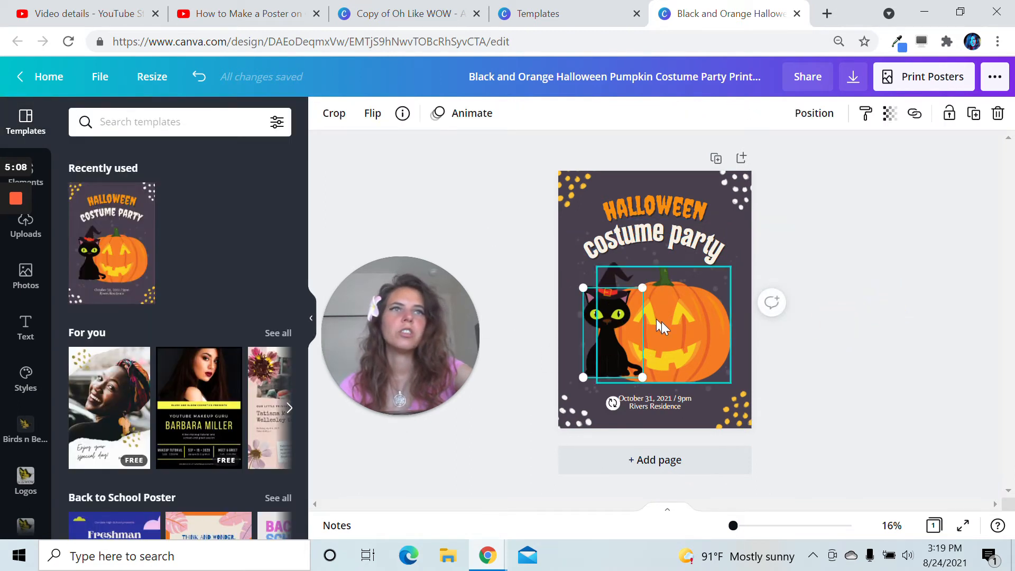
left_click(139, 122)
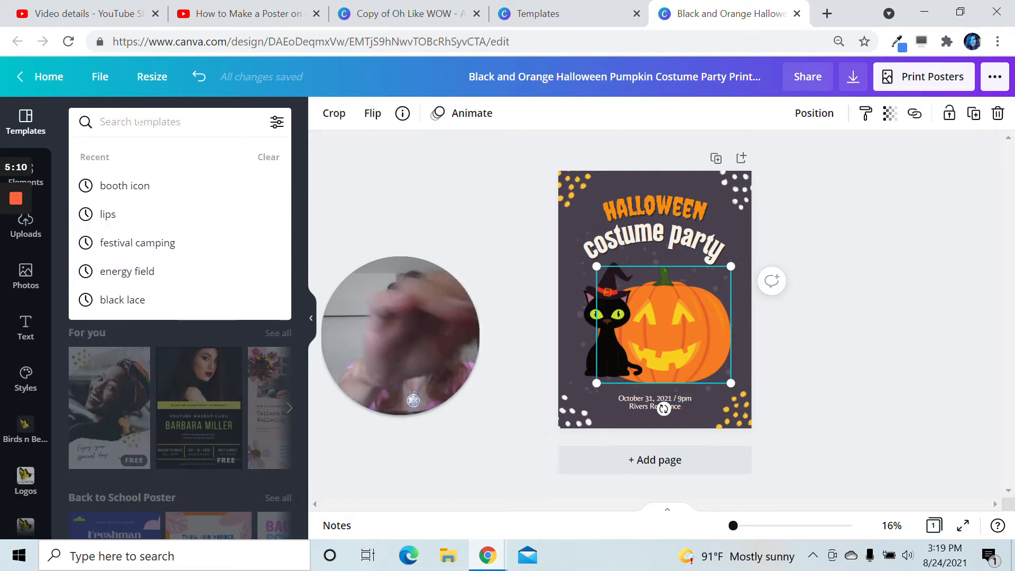
type("pos")
key("BackSpace")
key("BackSpace")
type("u")
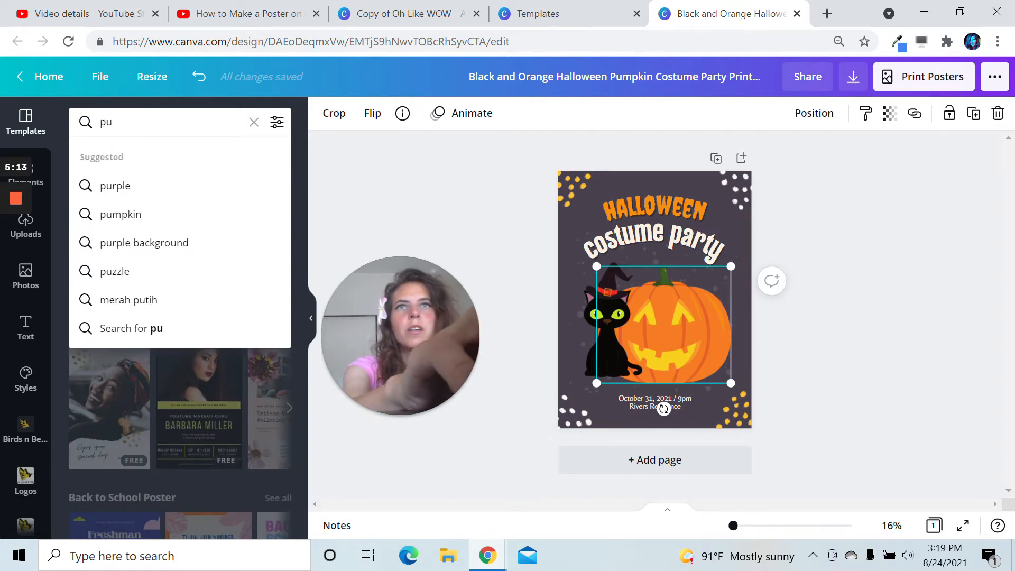
type("ppy")
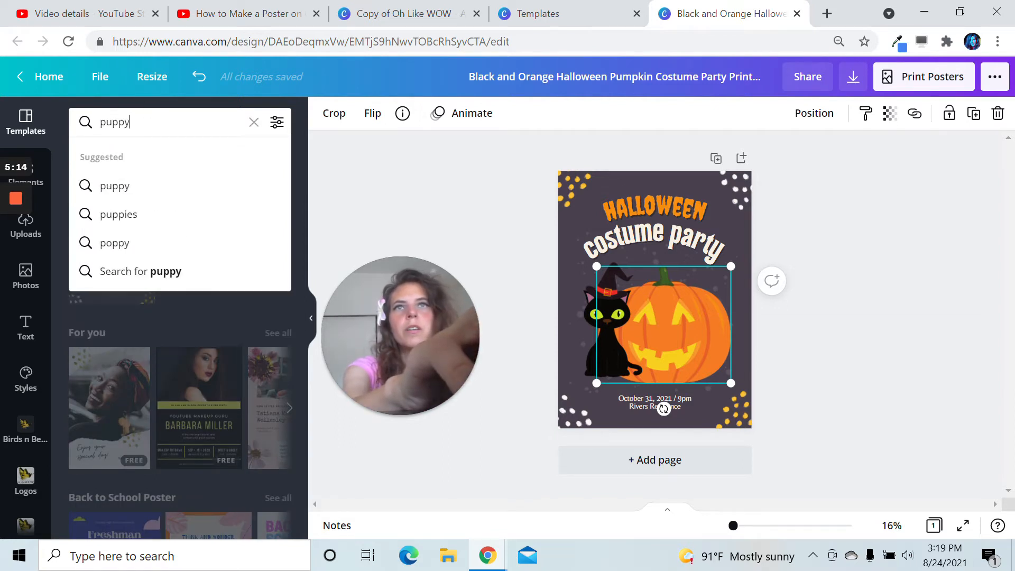
left_click(122, 185)
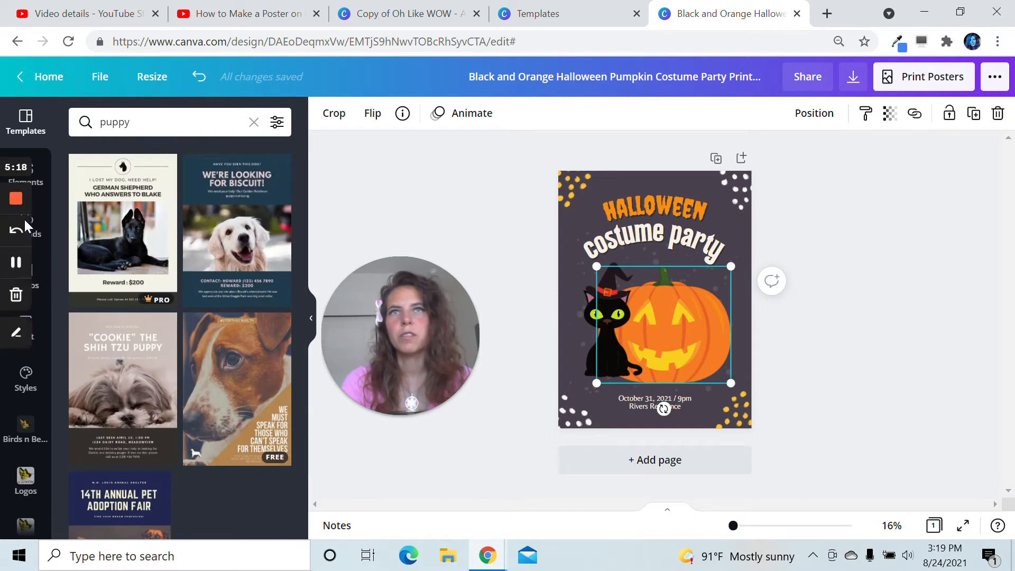
- Search Canva's elements library for "puppy" graphics
left_click(43, 185)
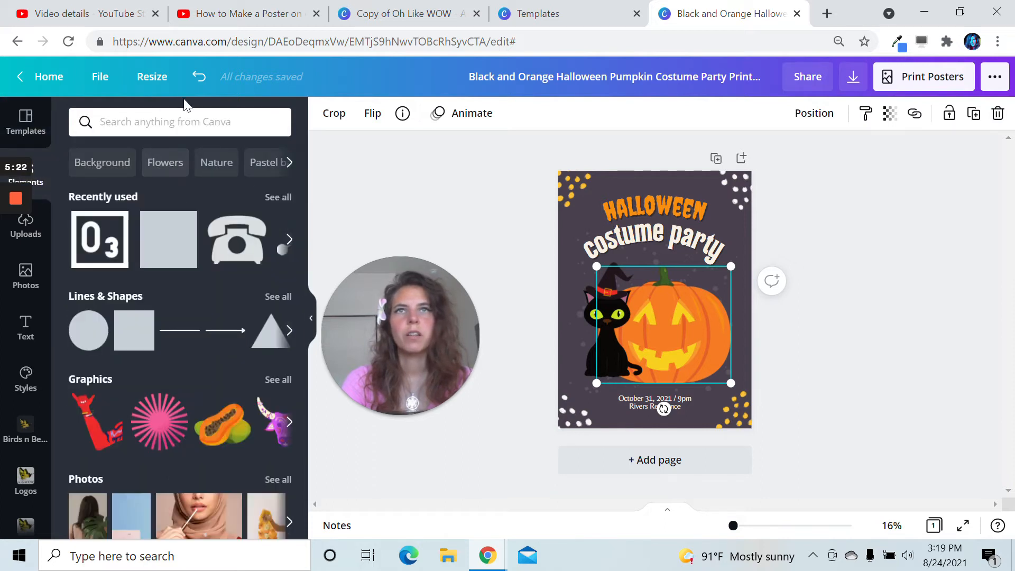
left_click(156, 122)
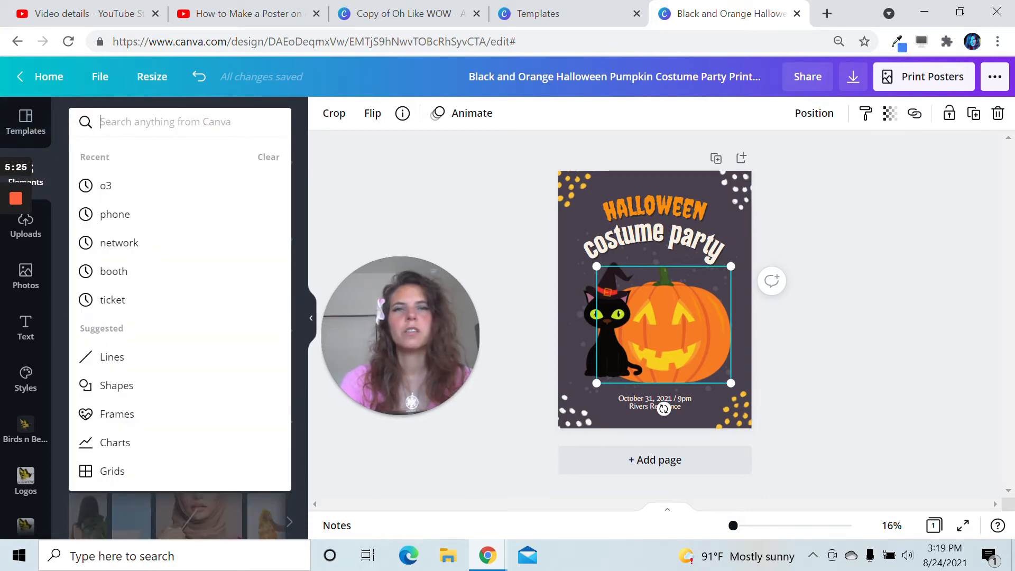
type("py")
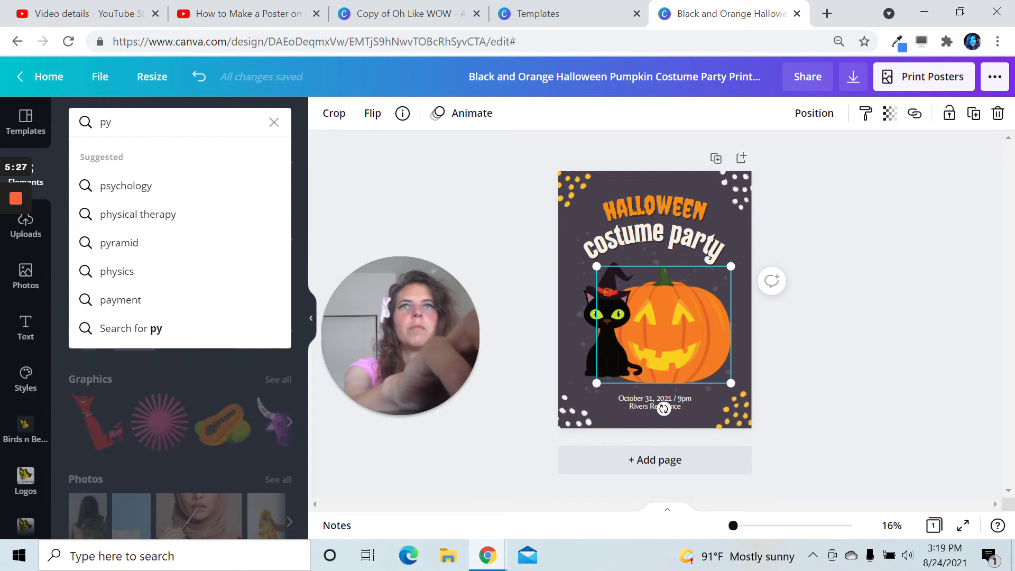
key("BackSpace")
type("upp")
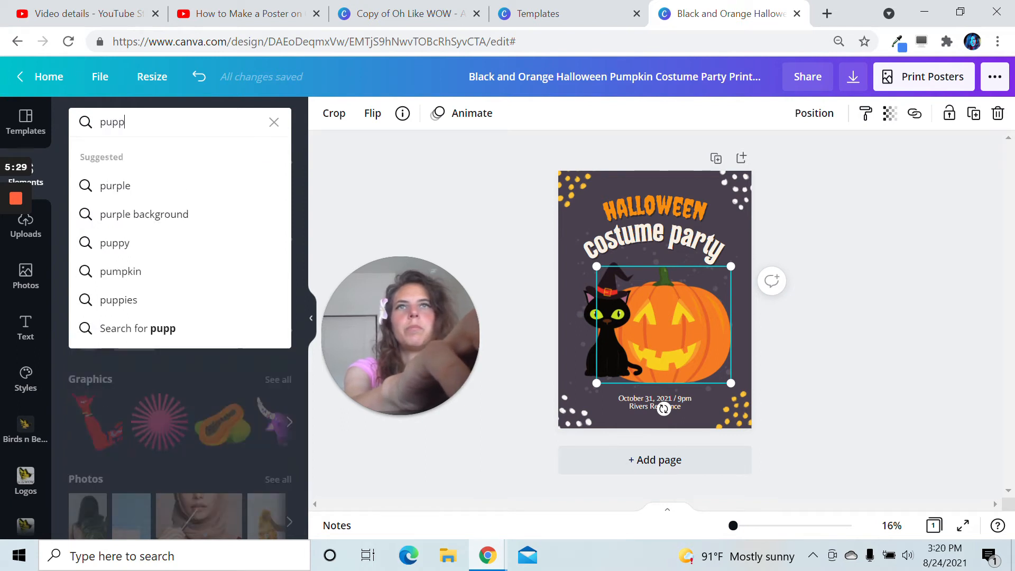
key("Return")
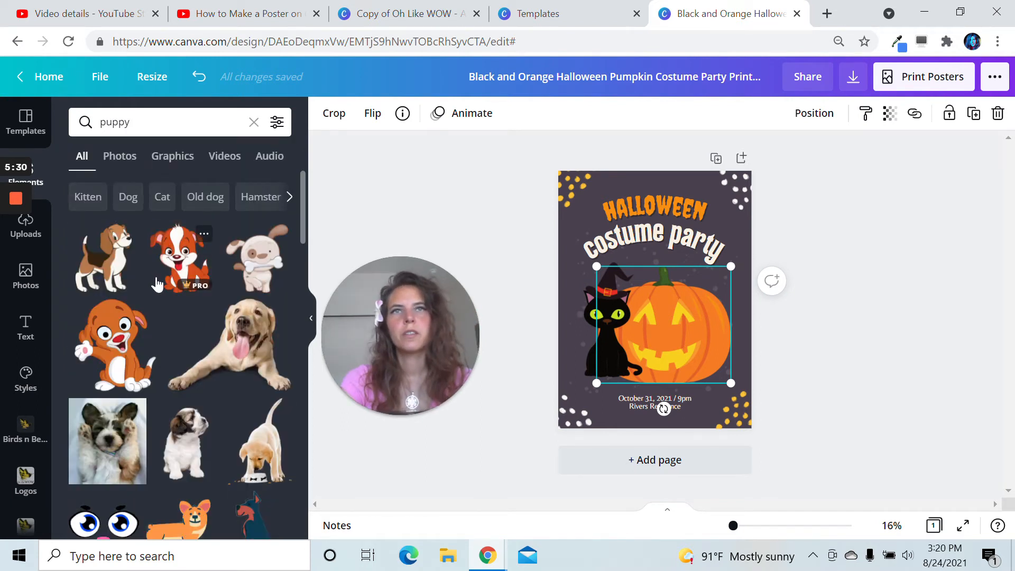
- Place the brown, black and white beagle puppy graphic in front of the pumpkin, then select the pumpkin
left_click_drag(117, 283, 667, 332)
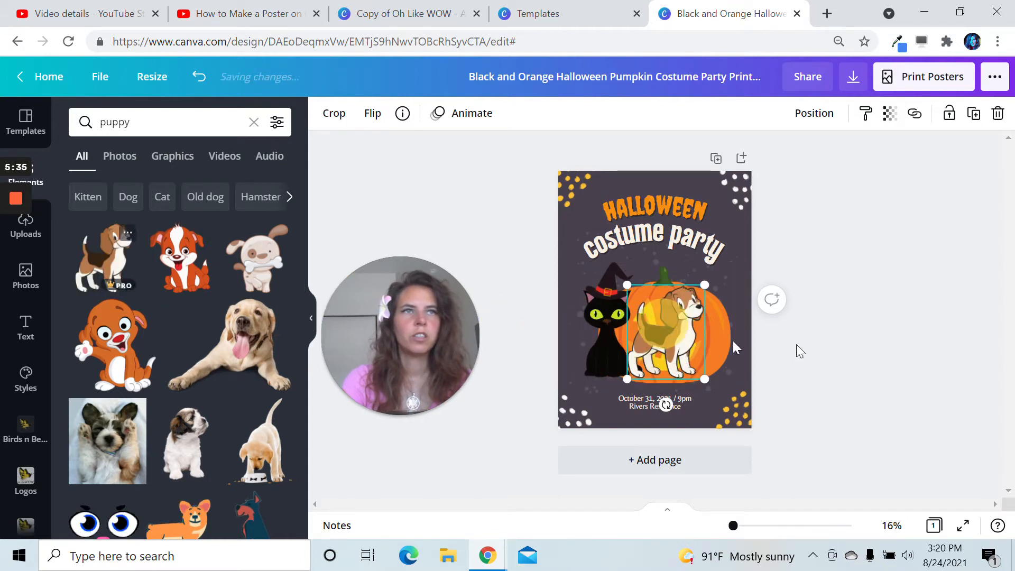
left_click(912, 349)
left_click(716, 337)
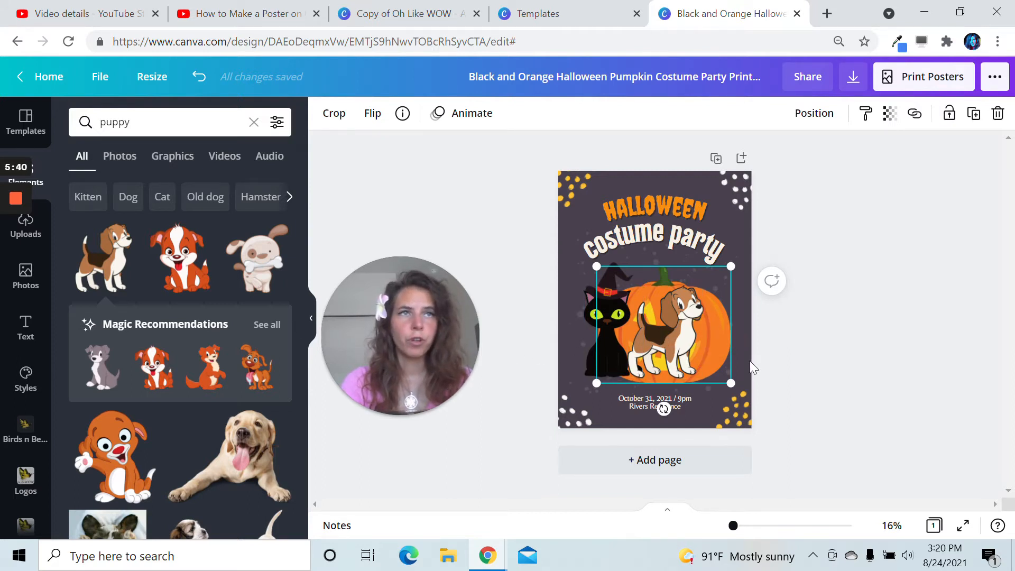
- Nudge the beagle puppy into place beside the black cat and delete the pumpkin behind it
mouse_move(682, 349)
left_mouse_down()
mouse_move(615, 344)
mouse_move(687, 350)
left_mouse_up()
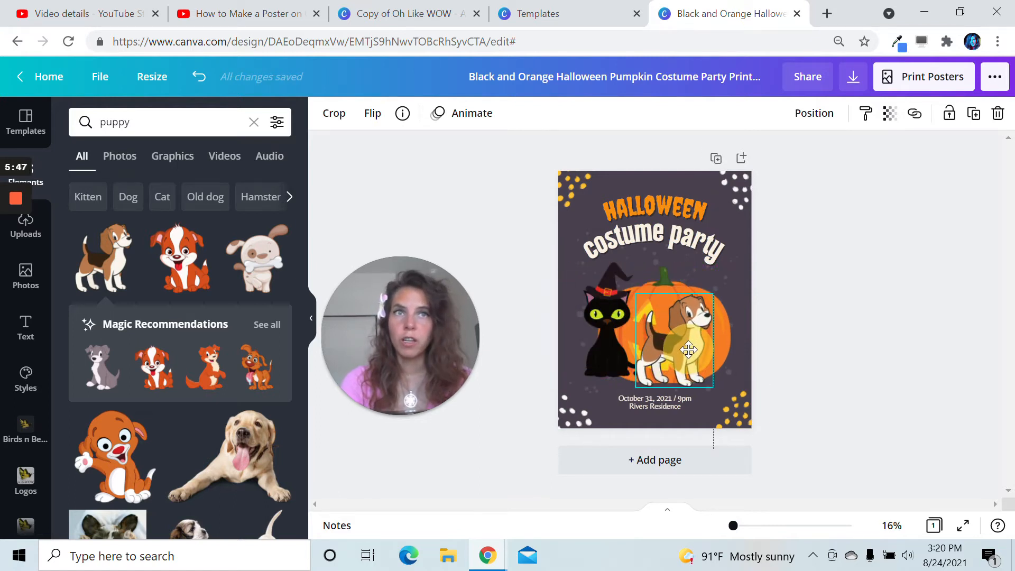
left_click_drag(687, 349, 684, 346)
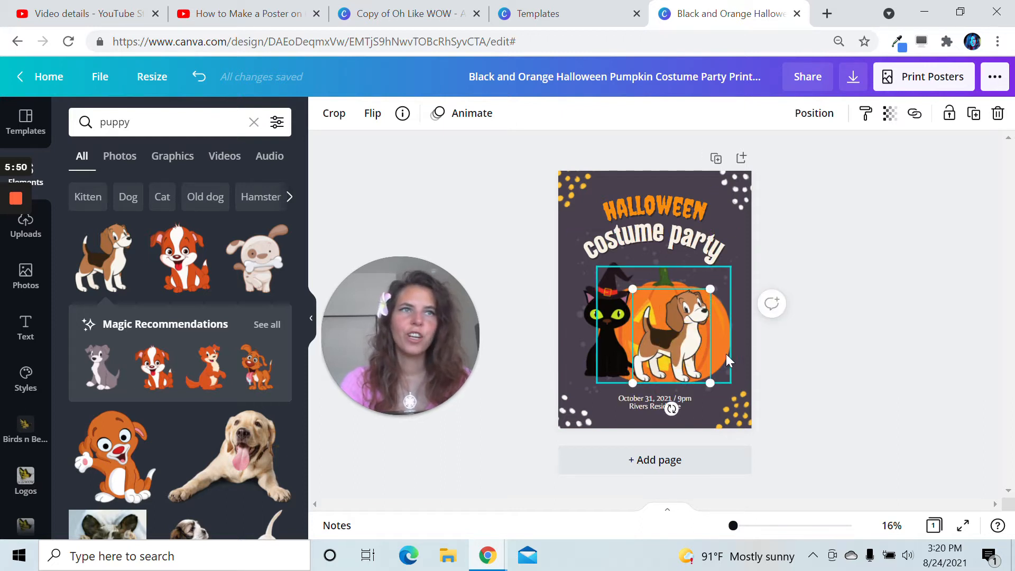
left_click(728, 349)
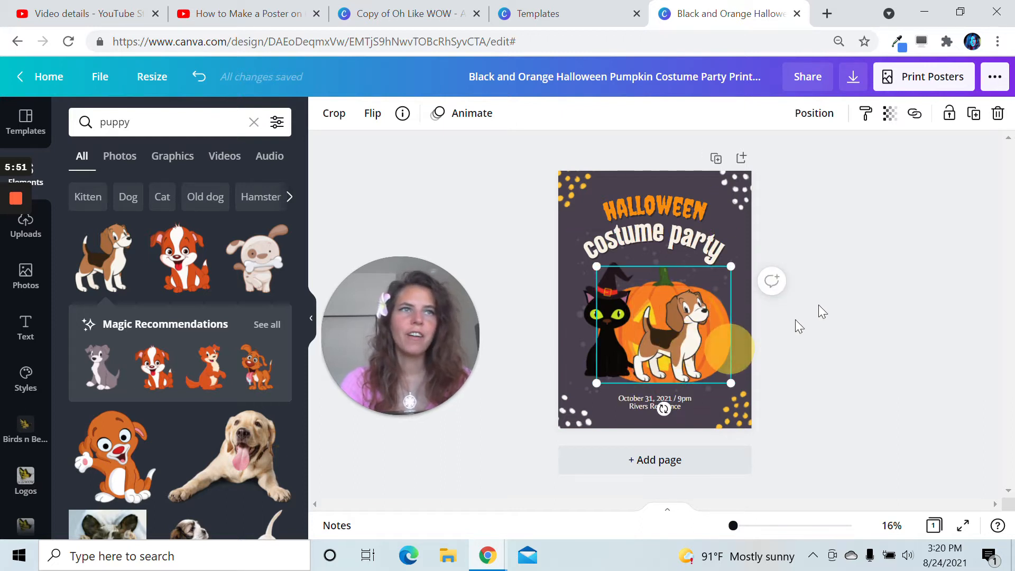
left_click(996, 115)
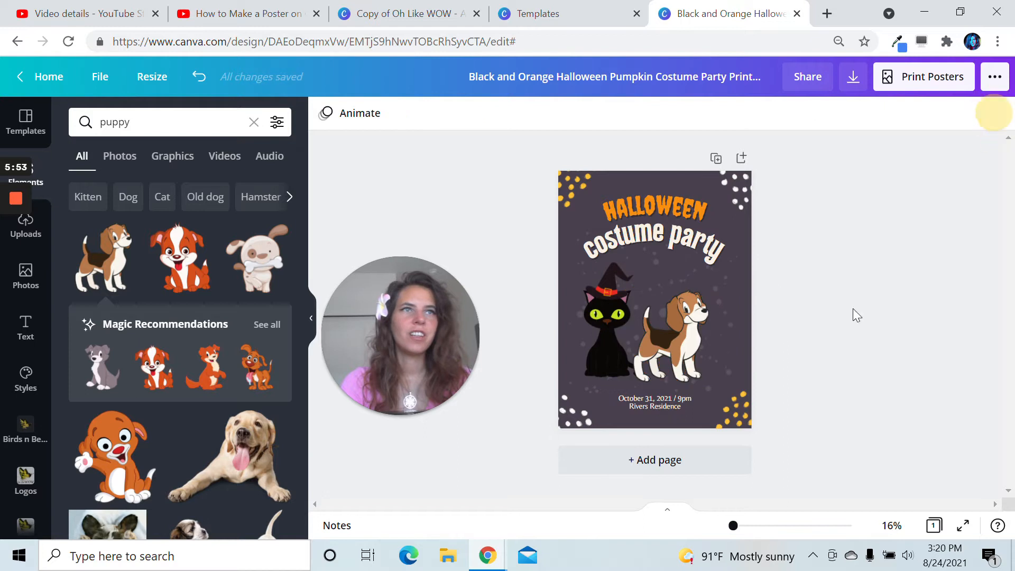
left_click(662, 339)
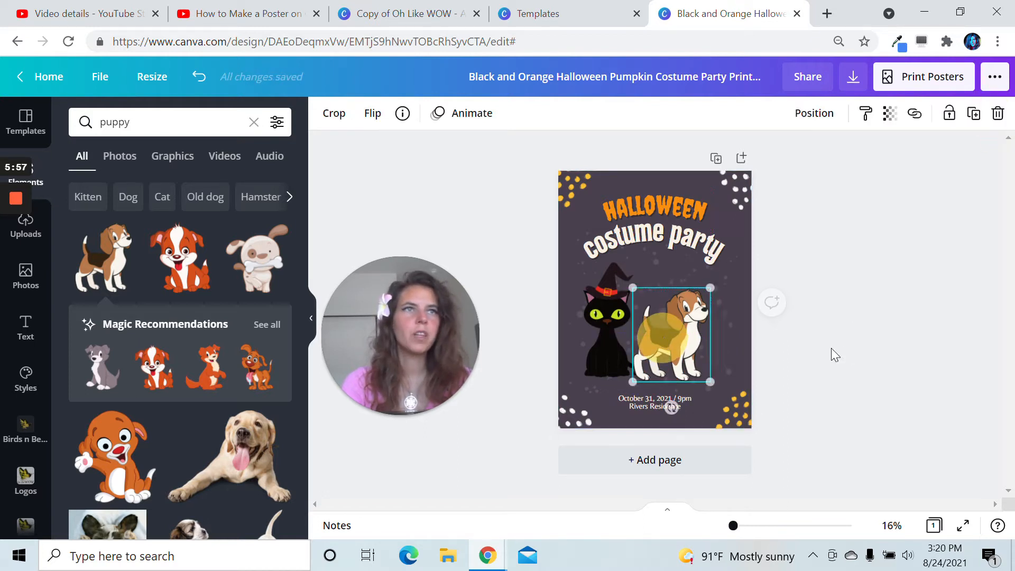
left_click(847, 351)
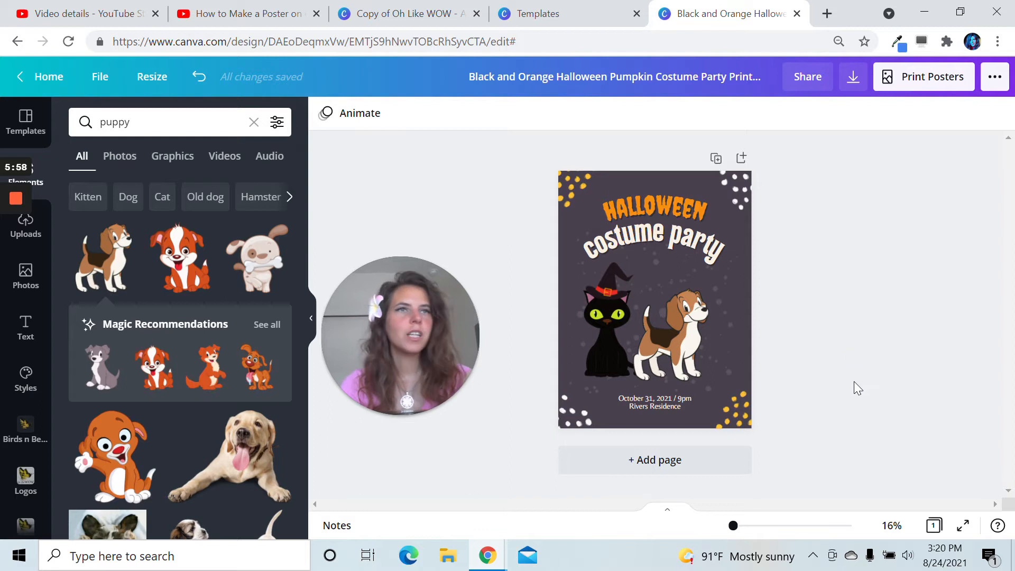
- Try moving the white dot cluster from the poster's lower-left corner to the cat's feet, and undo the move
left_click(741, 410)
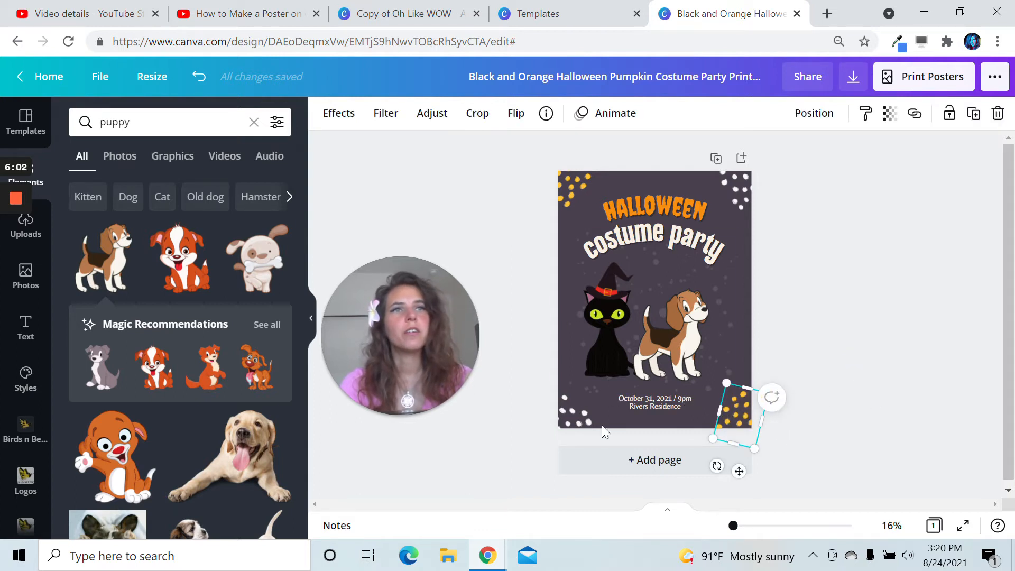
left_click(578, 417)
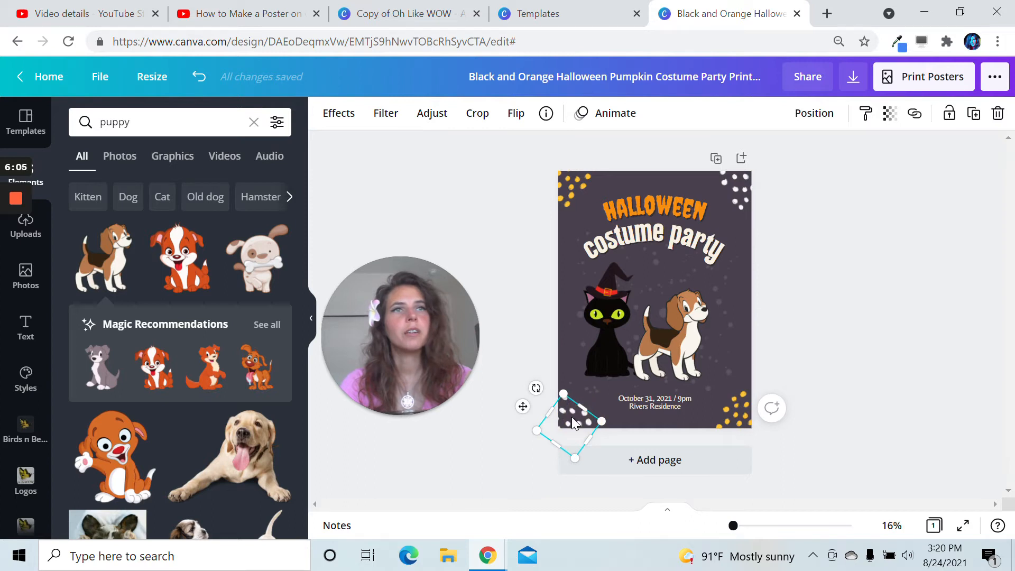
left_click_drag(572, 417, 622, 361)
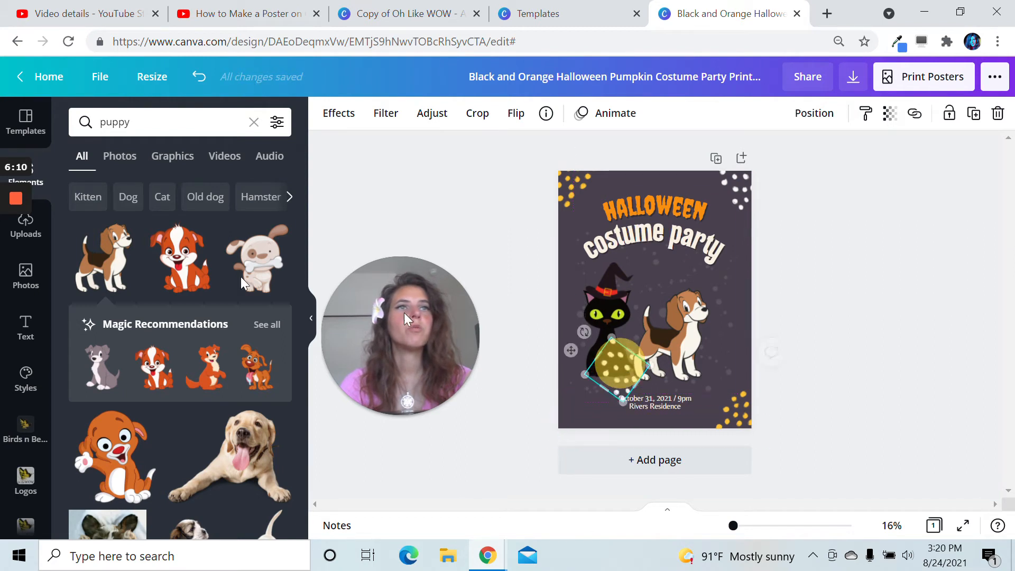
left_click(195, 77)
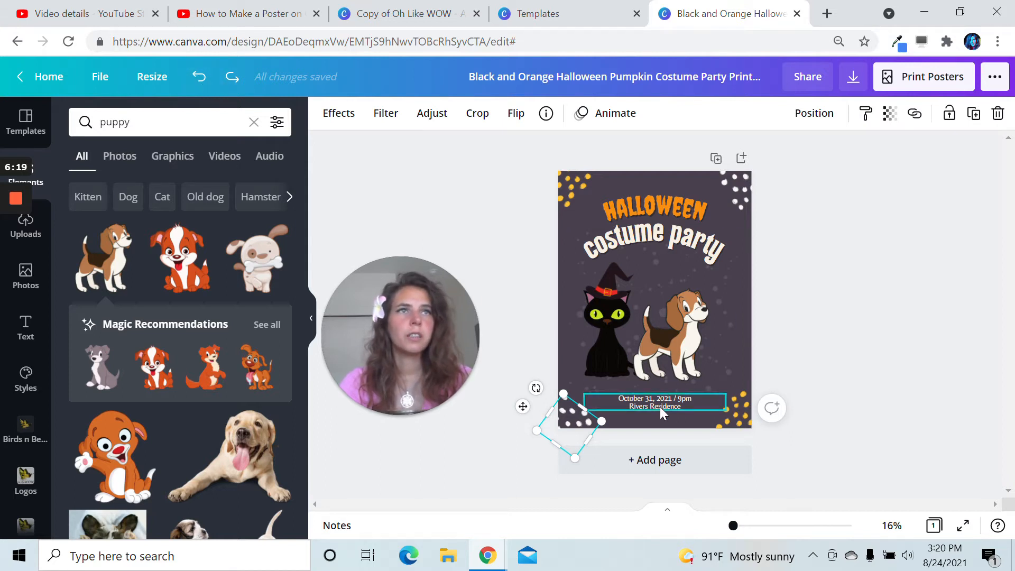
- View the Halloween poster's custom resize dimensions in pixels, checking the Oh Like WOW poster and the template page for comparison
left_click(151, 77)
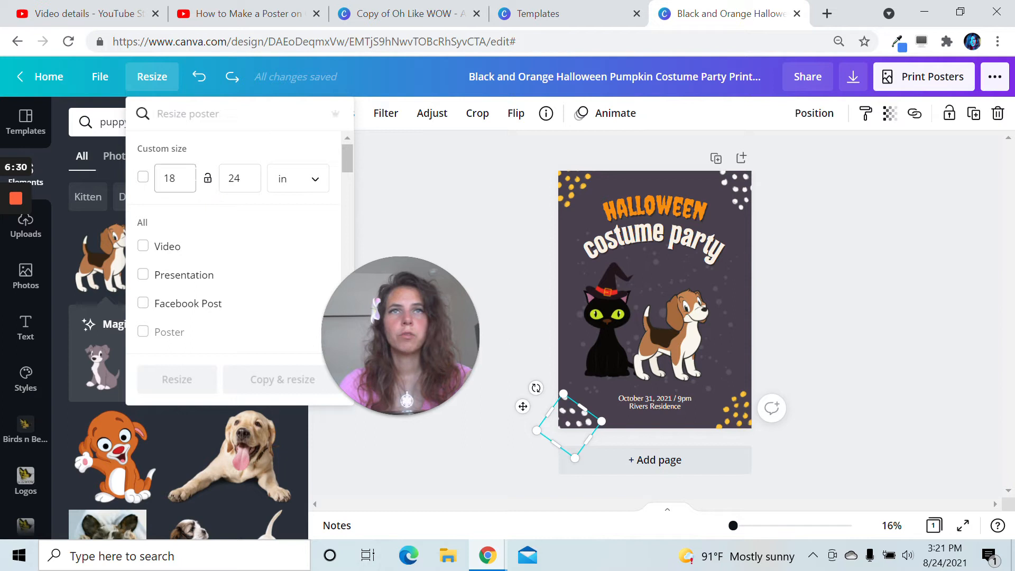
left_click(297, 190)
left_click(304, 154)
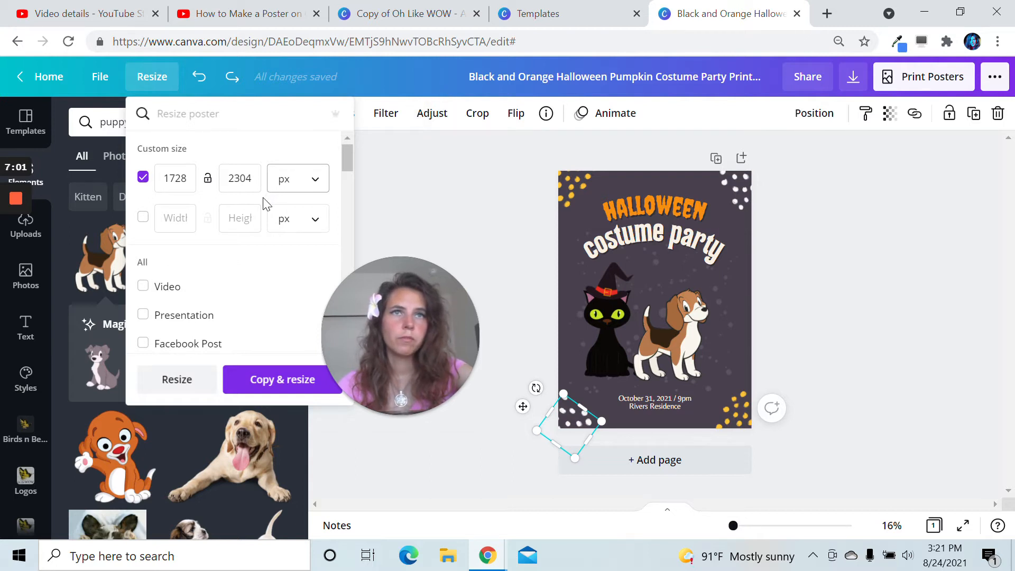
left_click(412, 13)
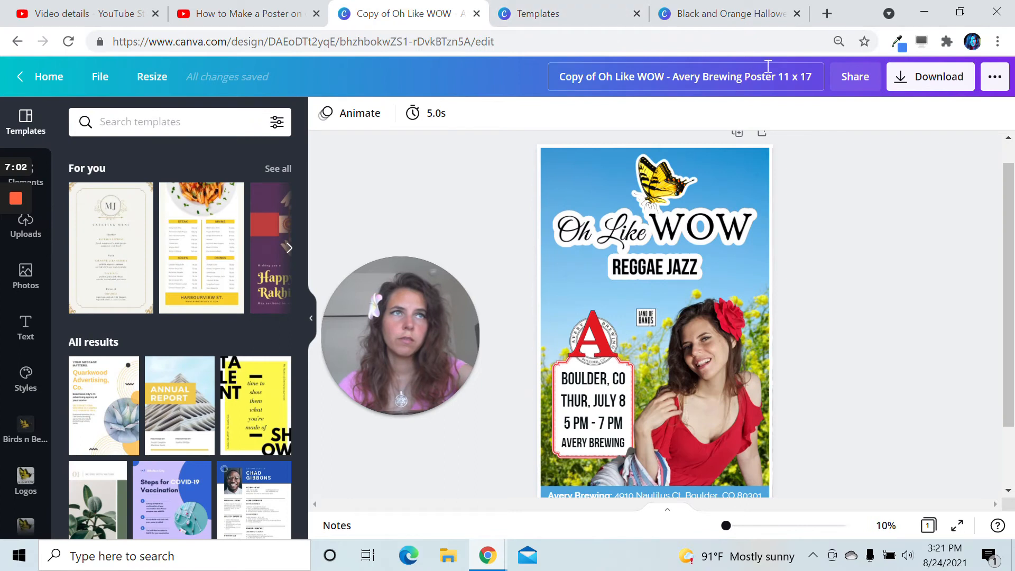
left_click(572, 16)
left_click(710, 16)
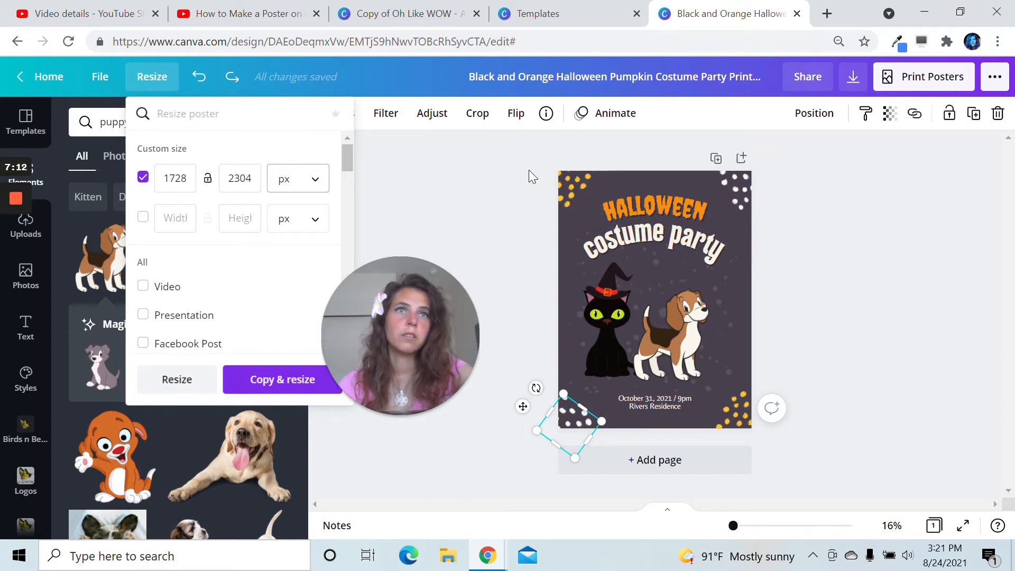
- Switch the custom resize unit back to inches and close the resize options without applying them
left_click(307, 180)
left_click(287, 206)
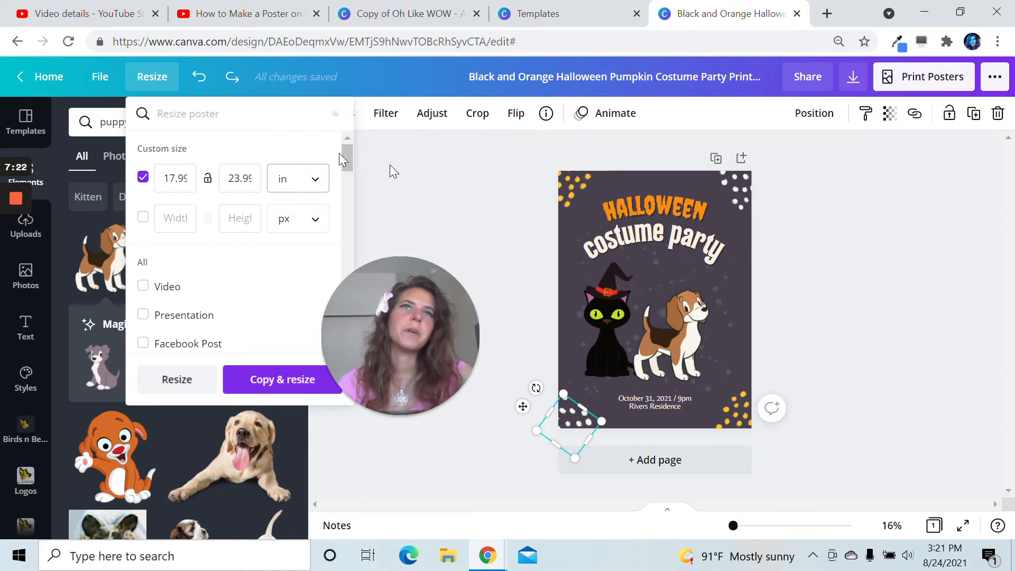
left_click(413, 179)
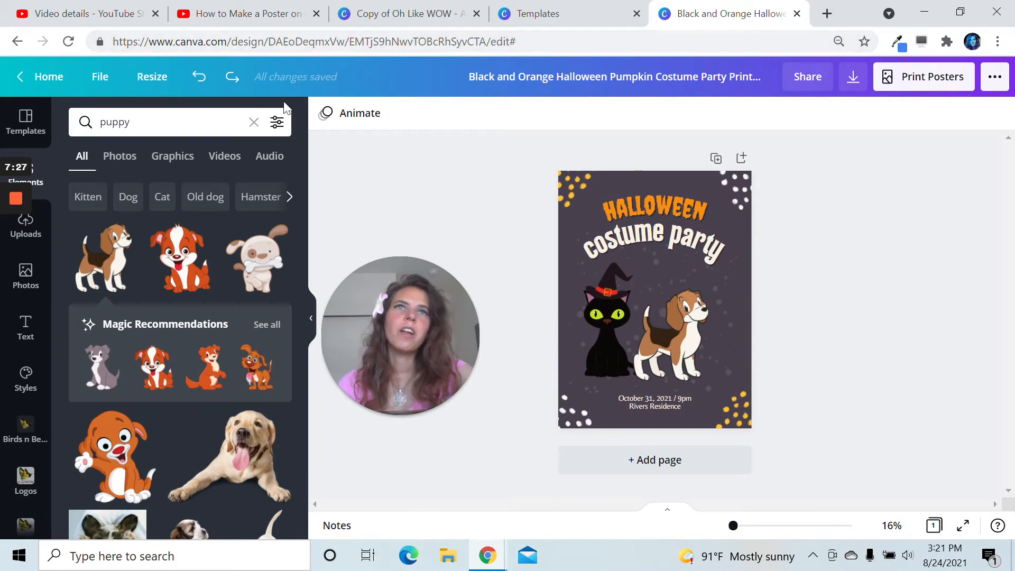
- View the custom resize dimensions in pixels again, check the template's listed size, and close the resize options without applying them
left_click(143, 84)
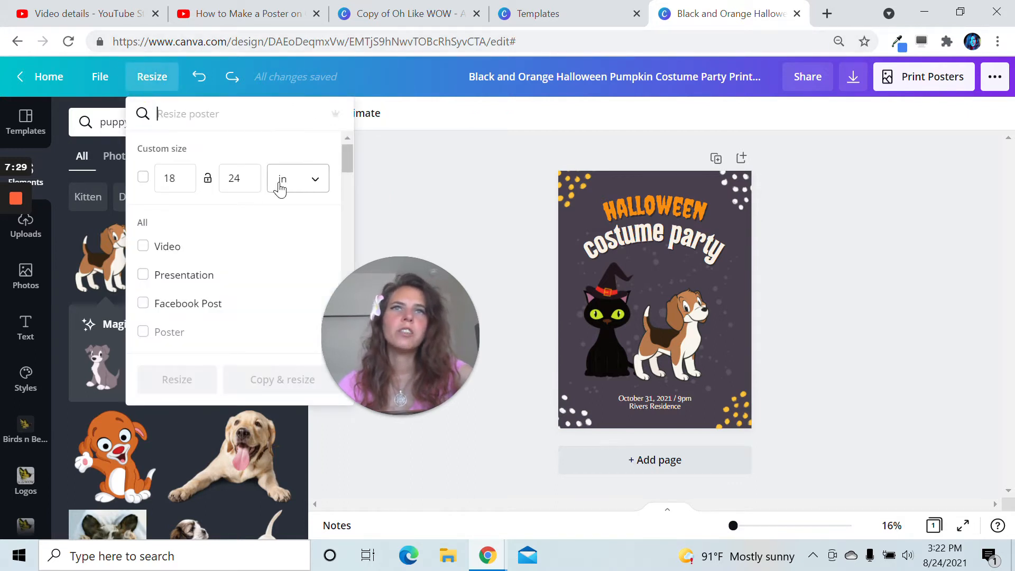
left_click(304, 181)
left_click(290, 150)
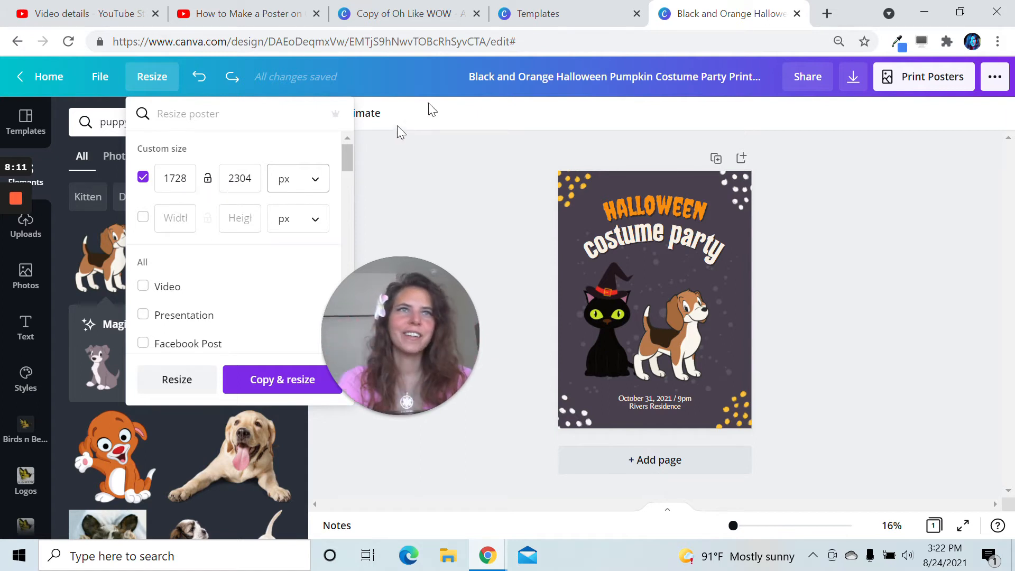
left_click(566, 11)
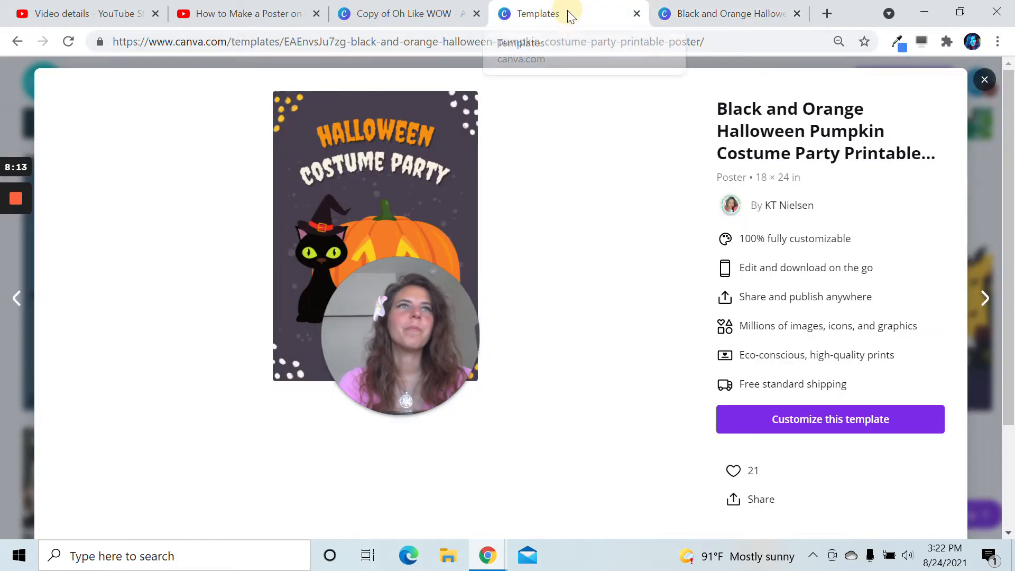
left_click(728, 7)
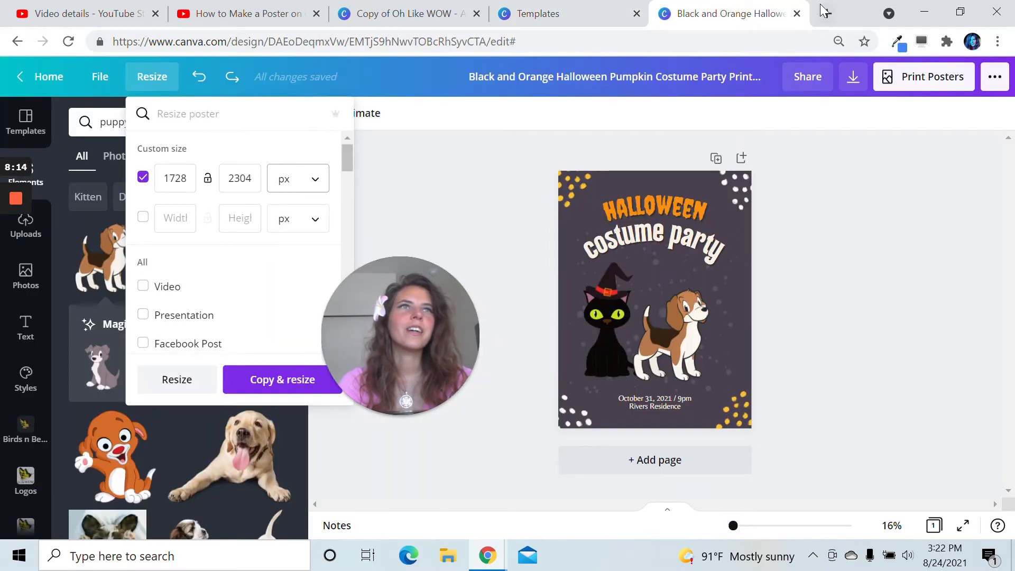
left_click(429, 164)
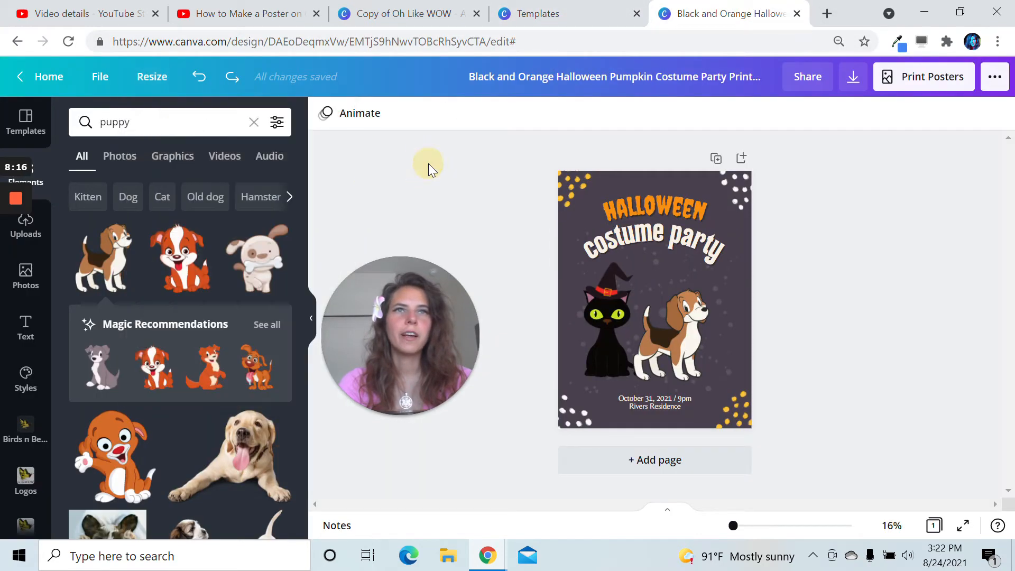
- Close the Halloween poster and its template page, and check the Oh Like WOW poster's custom resize dimensions
left_click(796, 14)
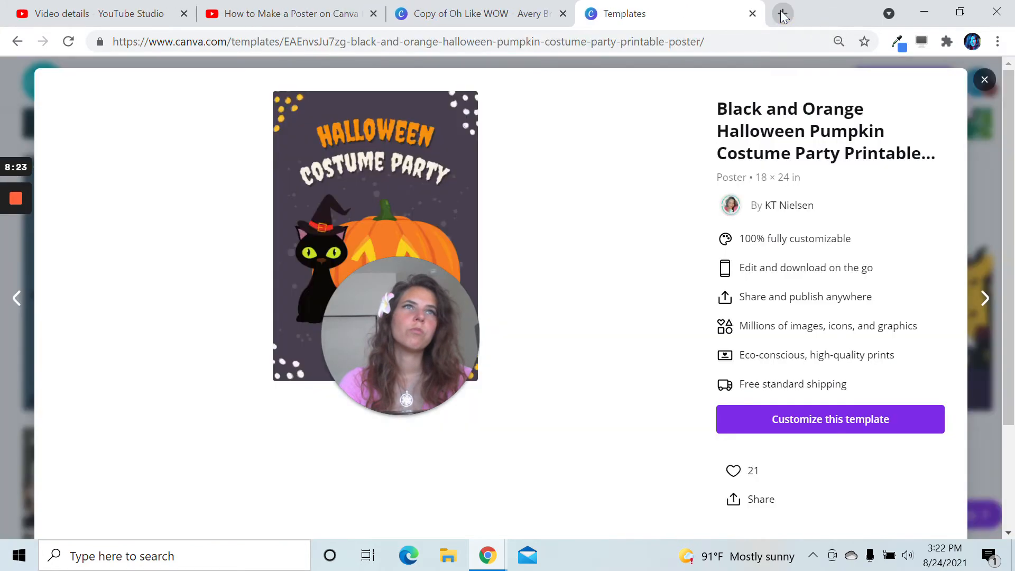
left_click(752, 15)
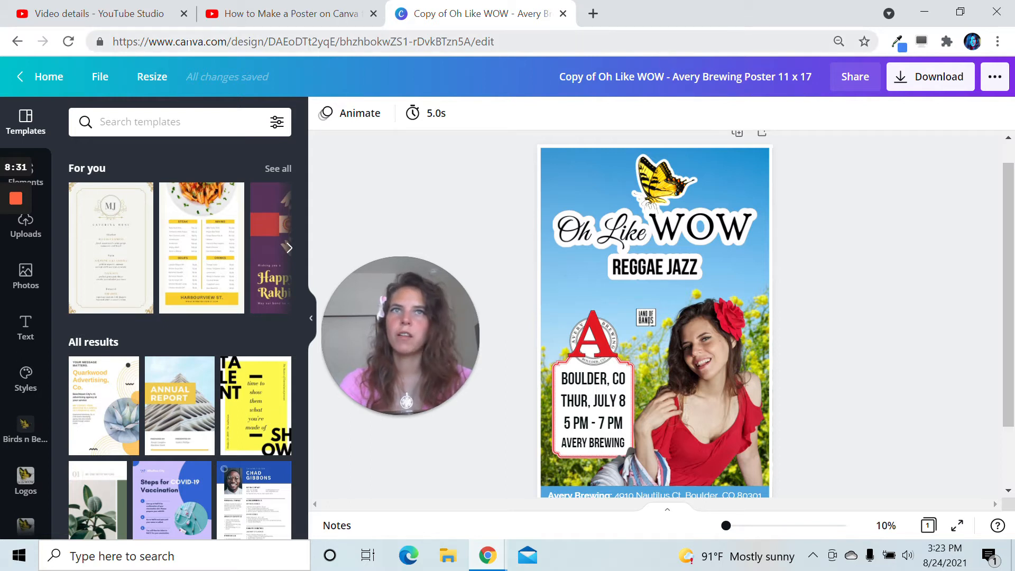
left_click(153, 86)
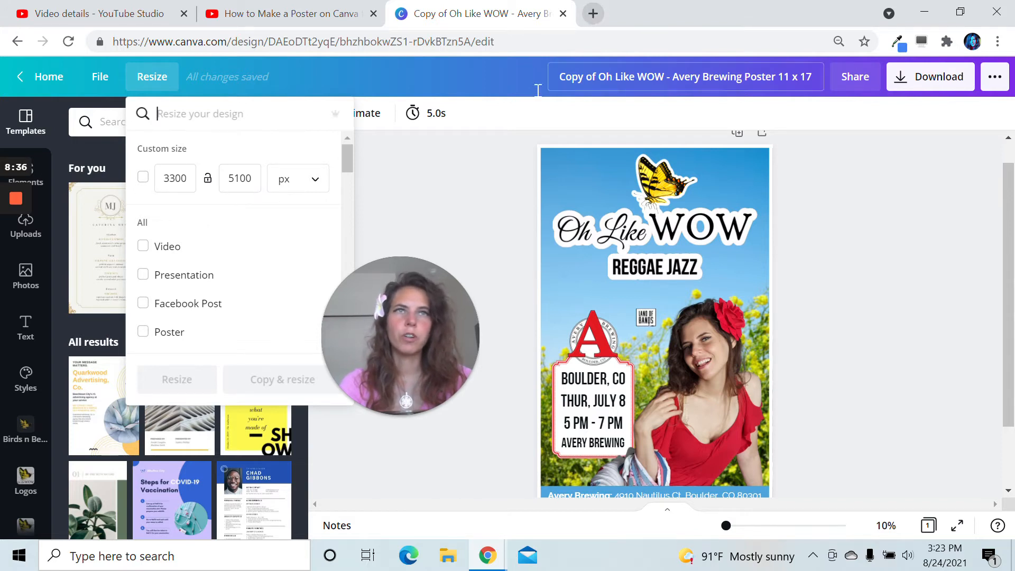
left_click(496, 177)
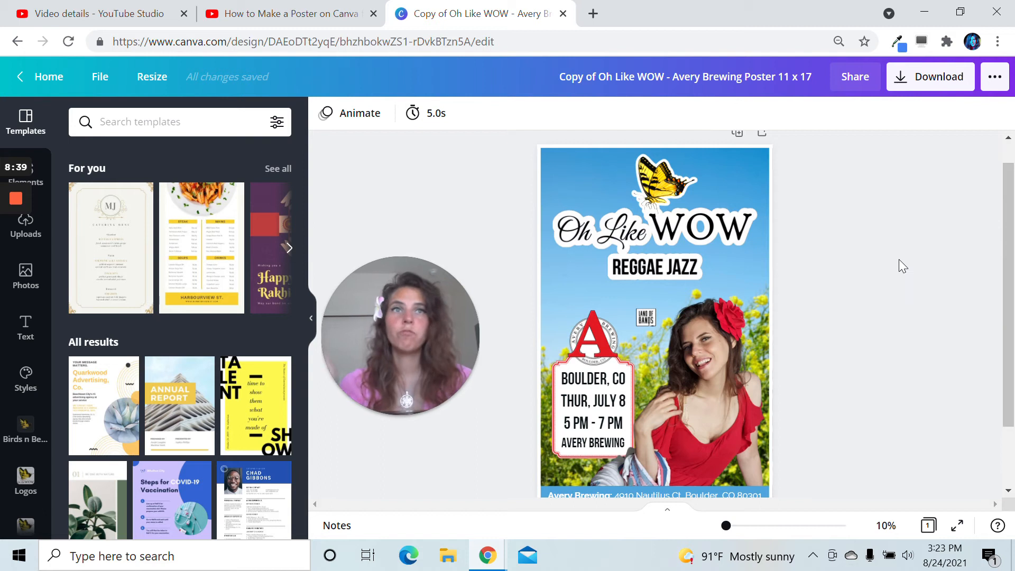
- Search Google in a new browser tab for "11x17 poster in pixels"
left_click(594, 14)
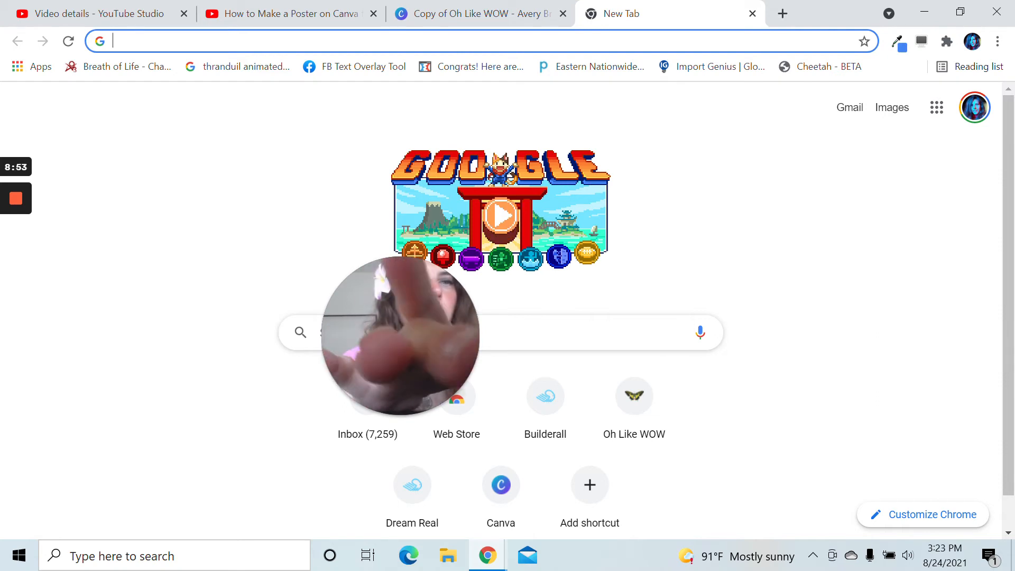
type("po")
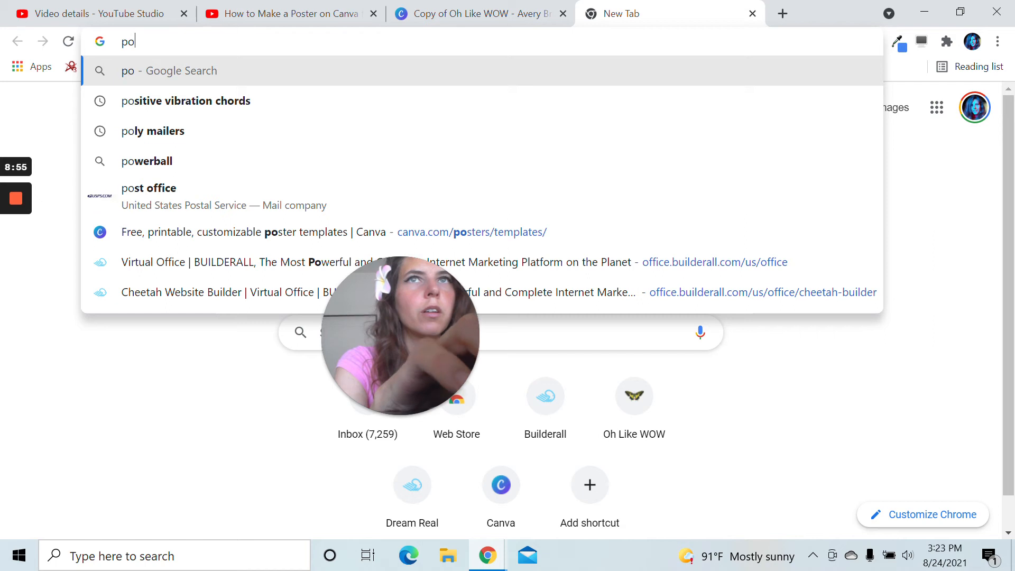
type("ster ")
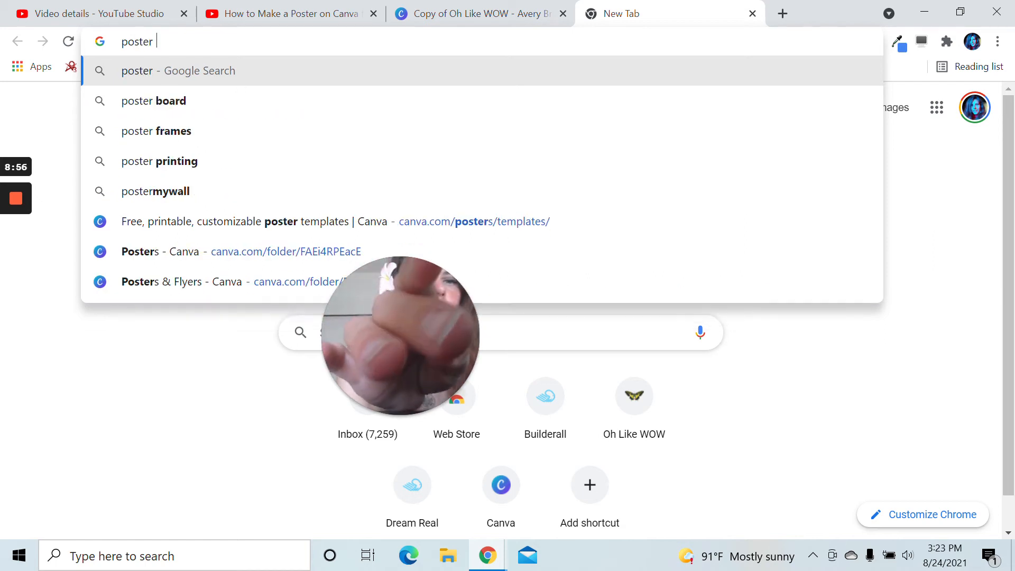
type("11x")
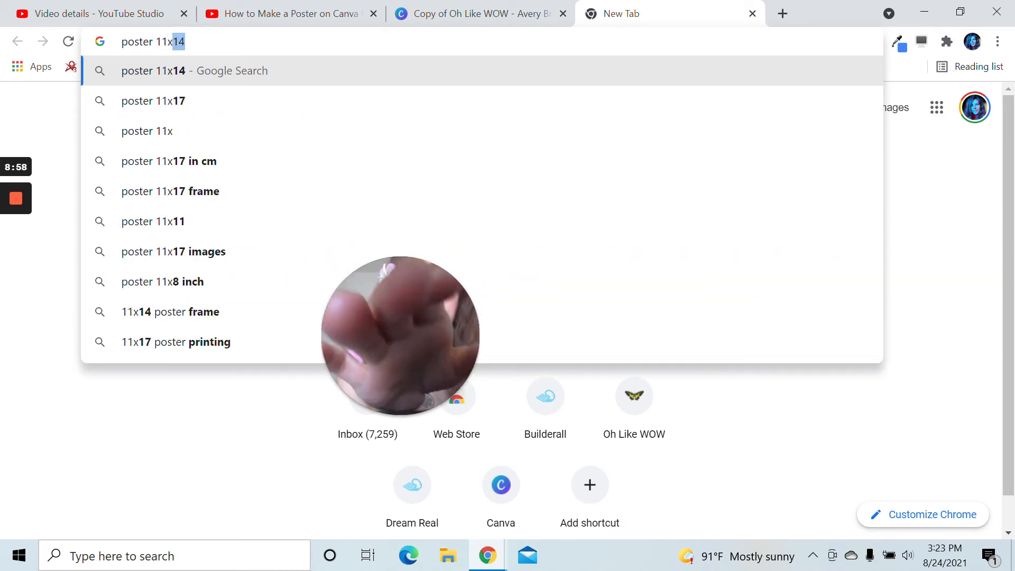
type(" 17")
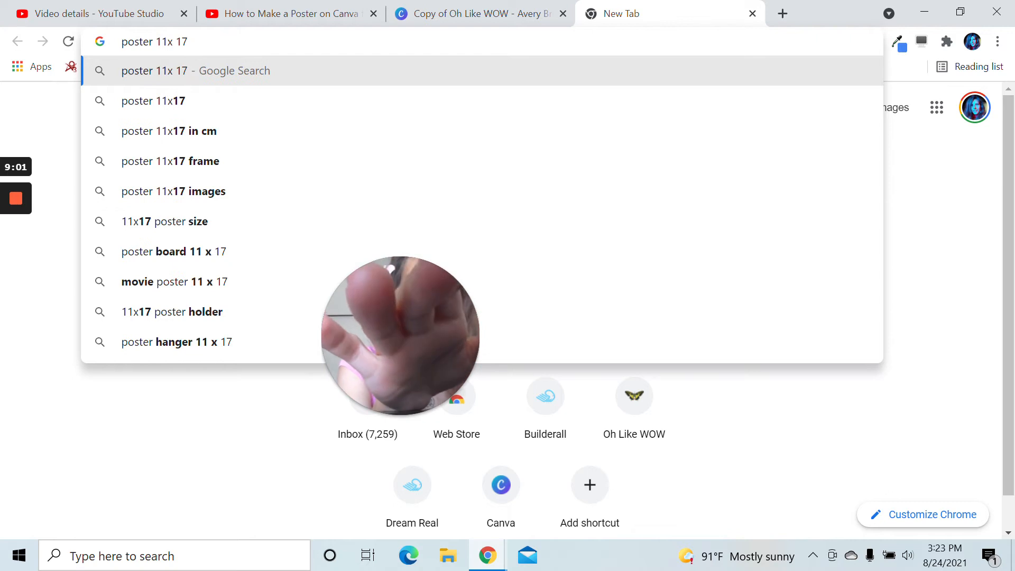
type(" pixels")
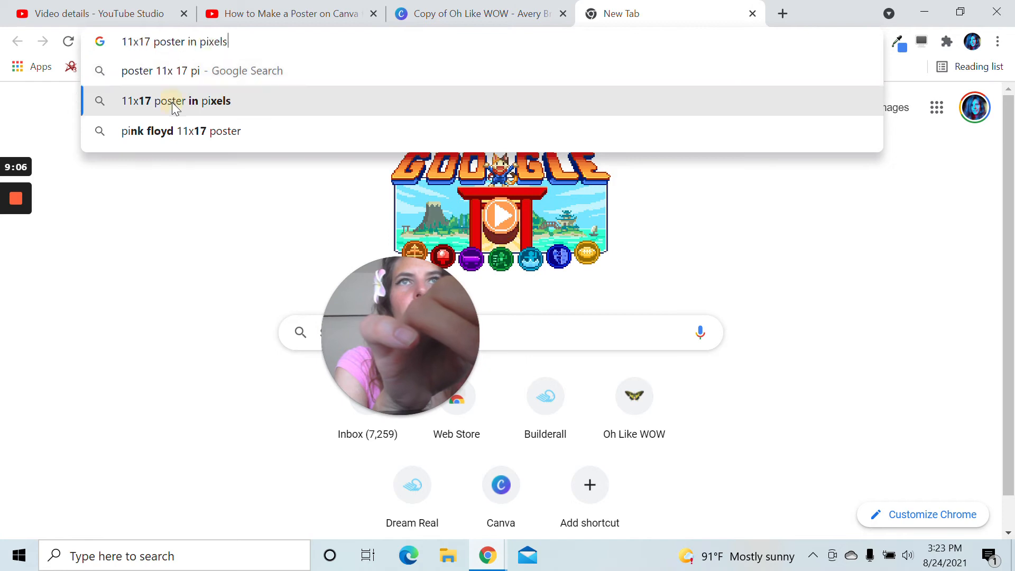
left_click(172, 102)
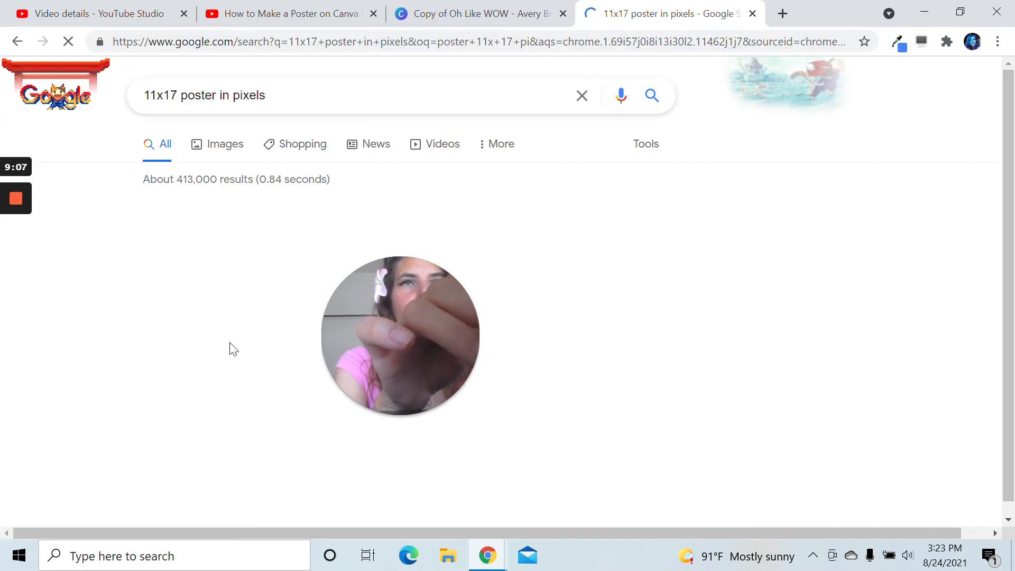
- Highlight the 11 x 17 print size and its pixel dimensions at 300 pixels per inch in the results table
left_click_drag(389, 353, 737, 302)
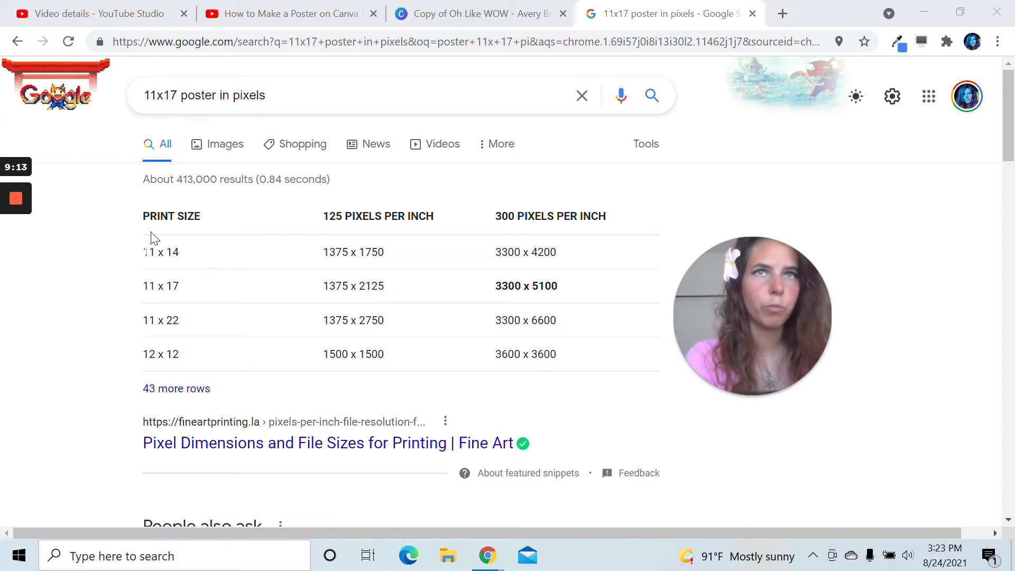
left_click_drag(184, 287, 148, 286)
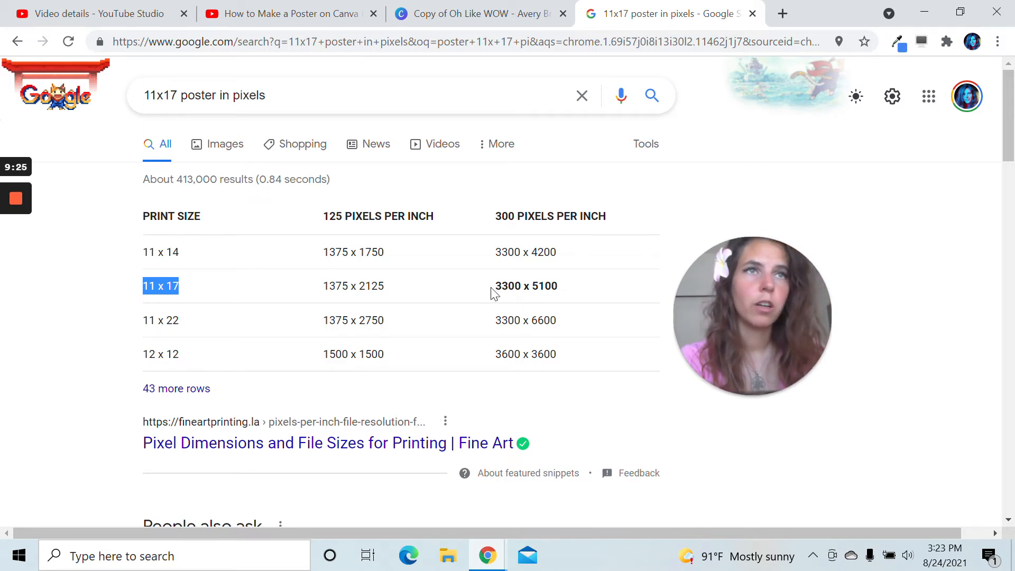
left_click_drag(495, 285, 557, 286)
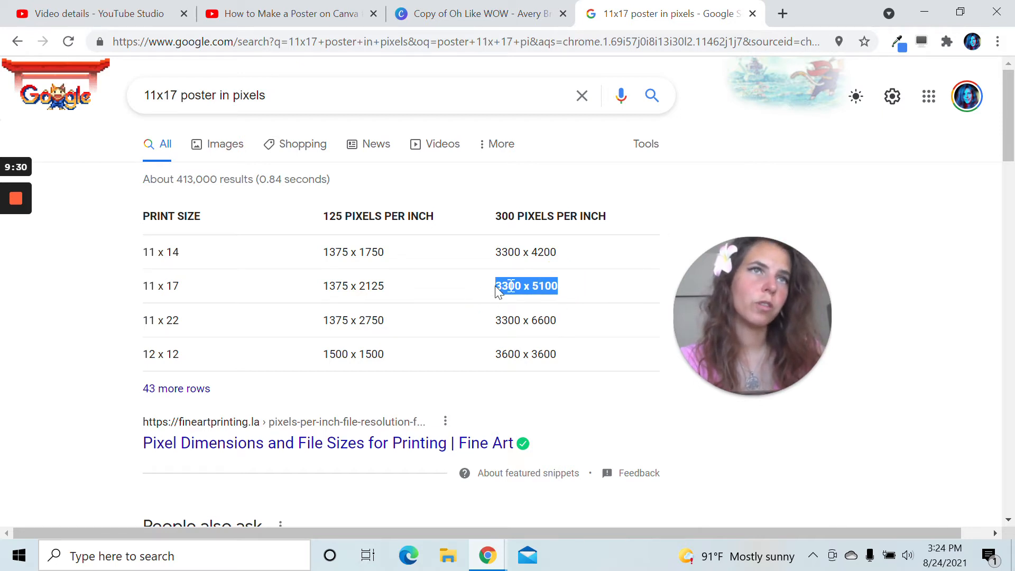
- Compare the Oh Like WOW poster's custom resize dimensions with the 11 x 17 pixel size in the Google results
left_click(458, 13)
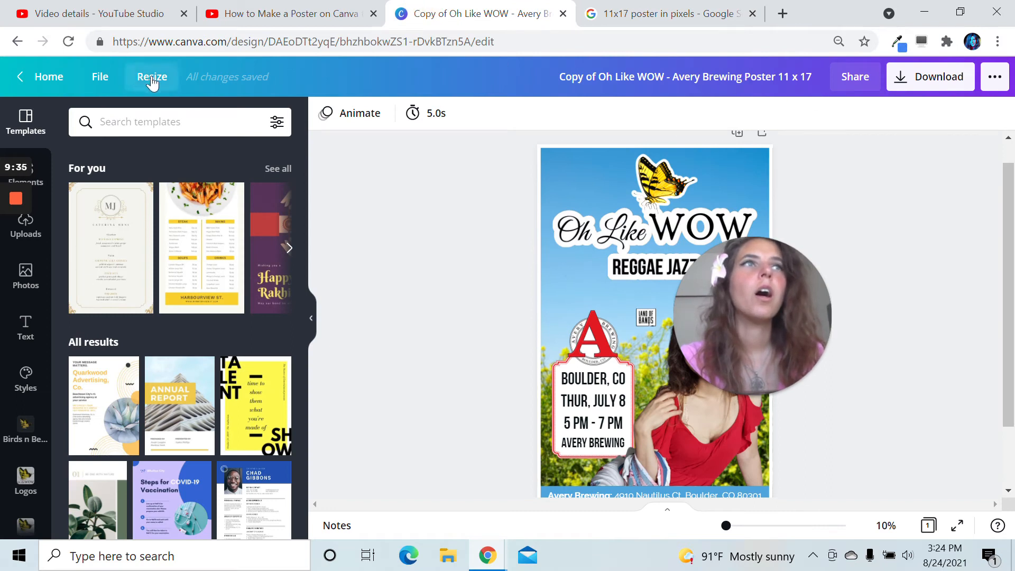
left_click(153, 78)
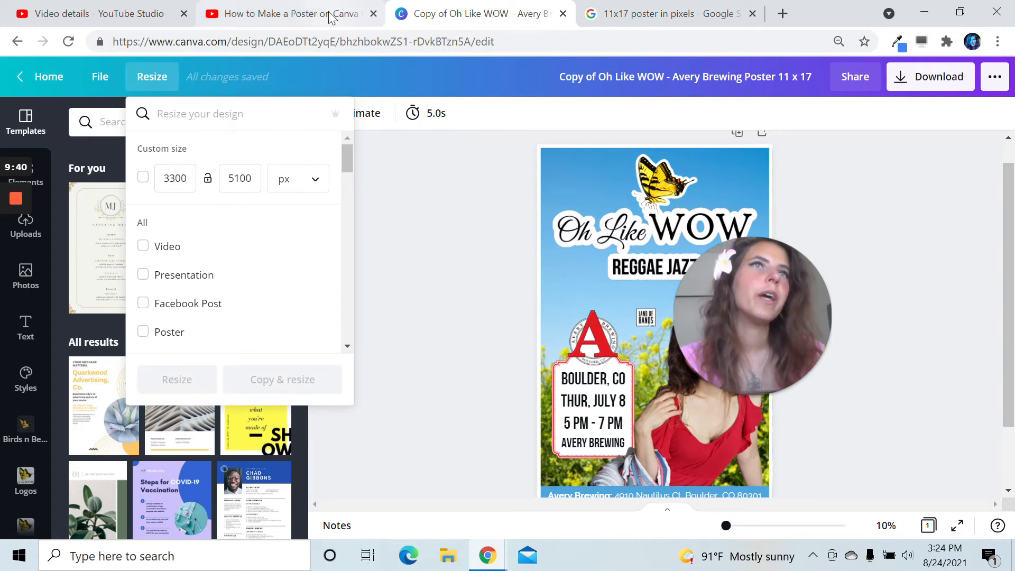
left_click(602, 13)
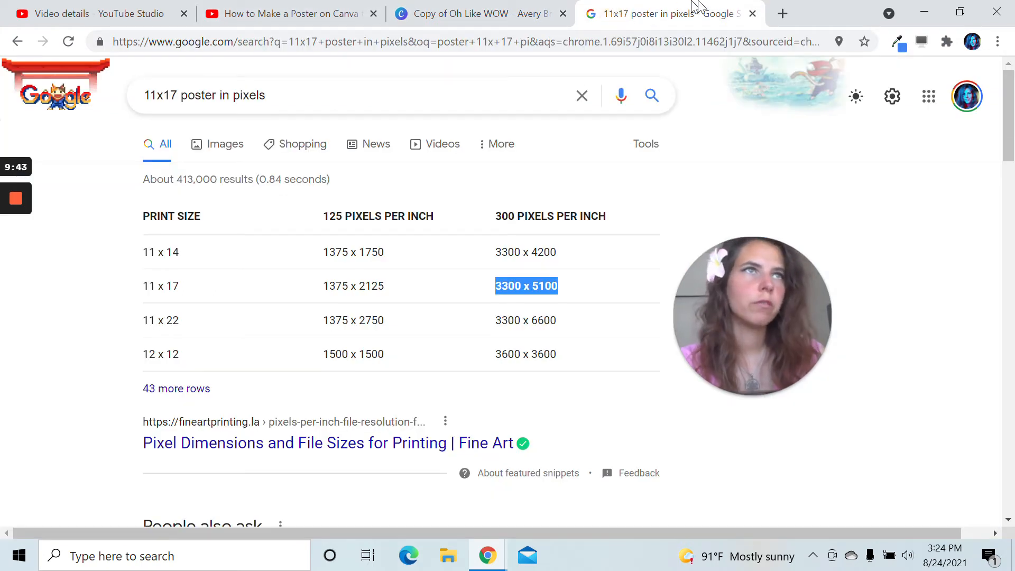
- Replace the Google search with Canva's home page in a new tab, and view the custom size fields for a new design without creating one
left_click(754, 14)
left_click(592, 14)
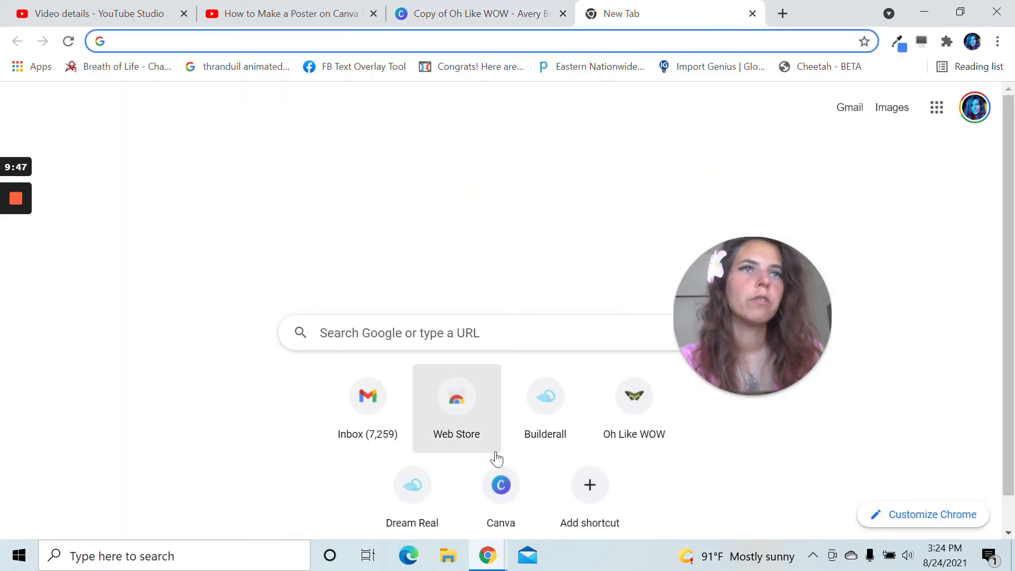
left_click(500, 483)
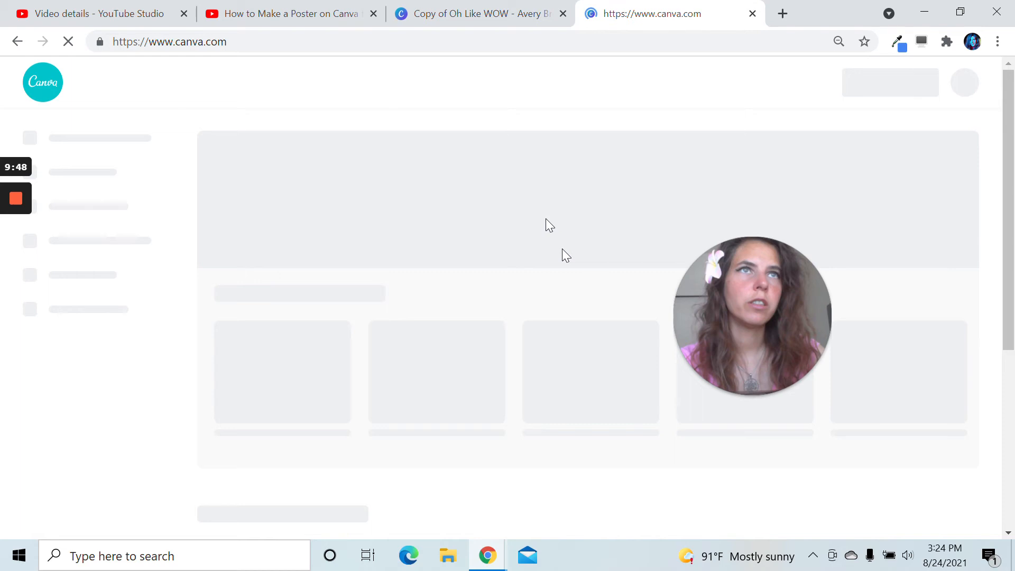
left_click(452, 6)
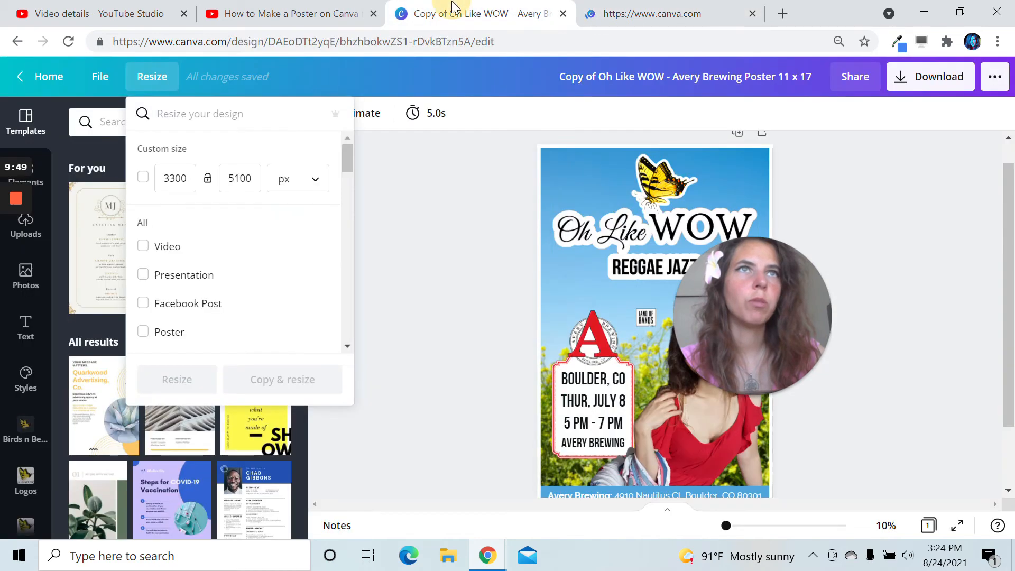
left_click(659, 7)
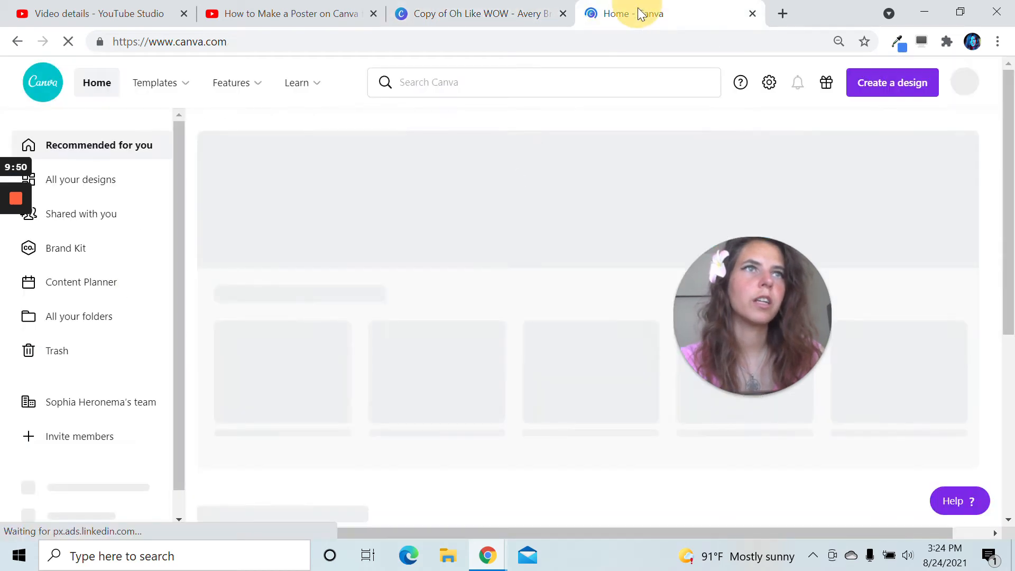
left_click(892, 89)
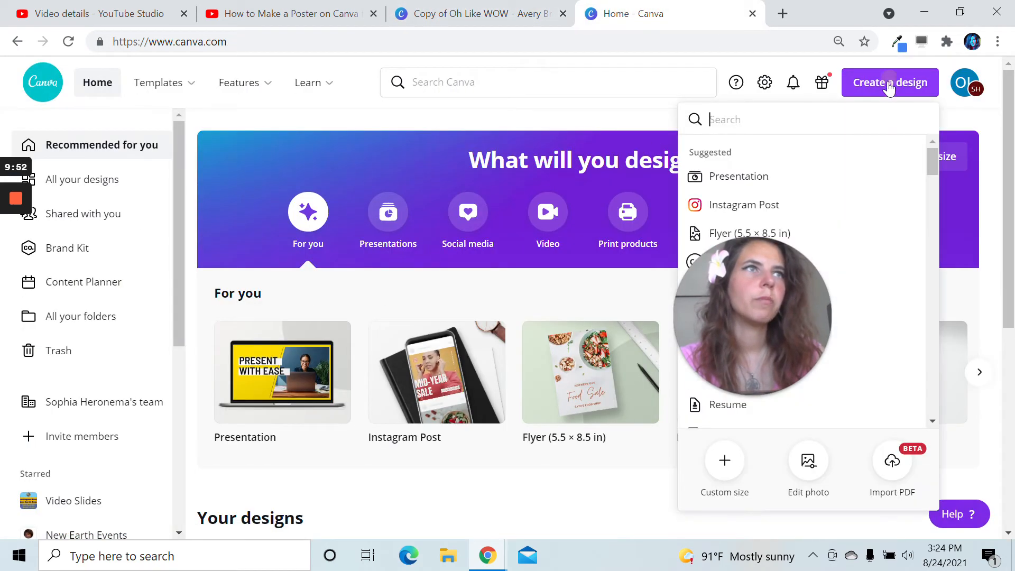
left_click_drag(778, 283, 338, 286)
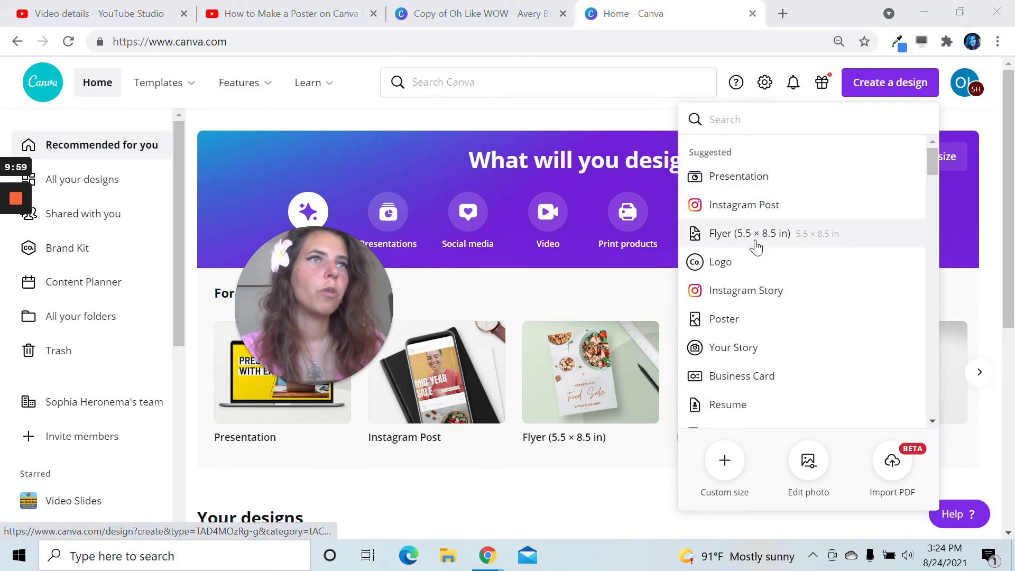
left_click(721, 477)
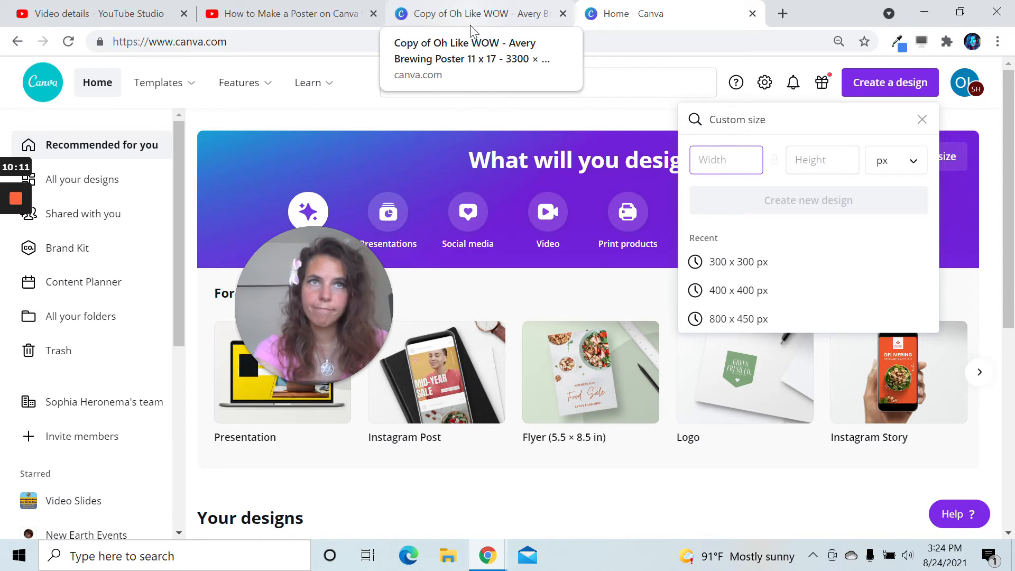
left_click(537, 119)
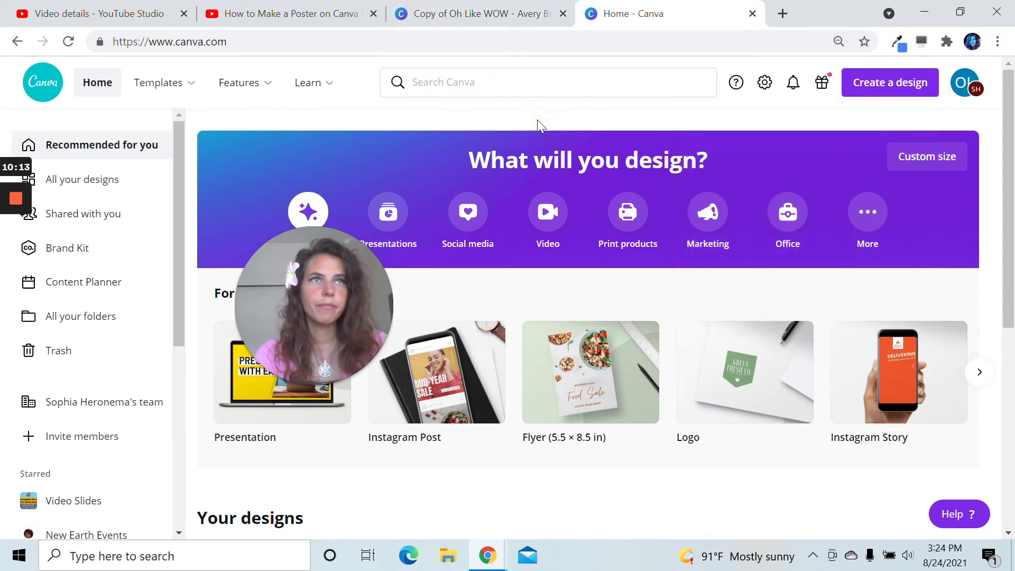
- Return to the Oh Like WOW poster, check its custom resize dimensions again, and close the options without applying them
left_click(523, 13)
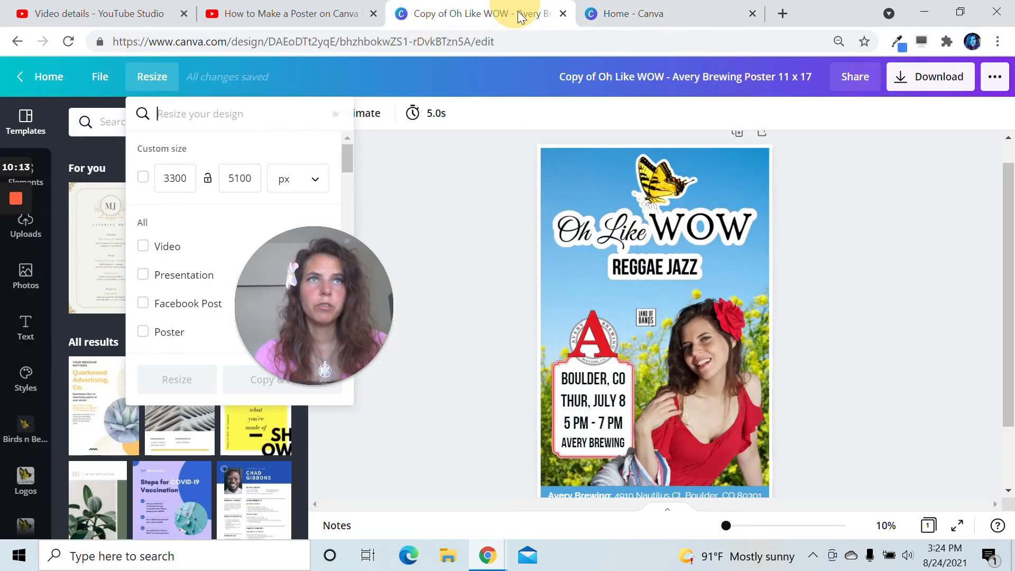
left_click(469, 151)
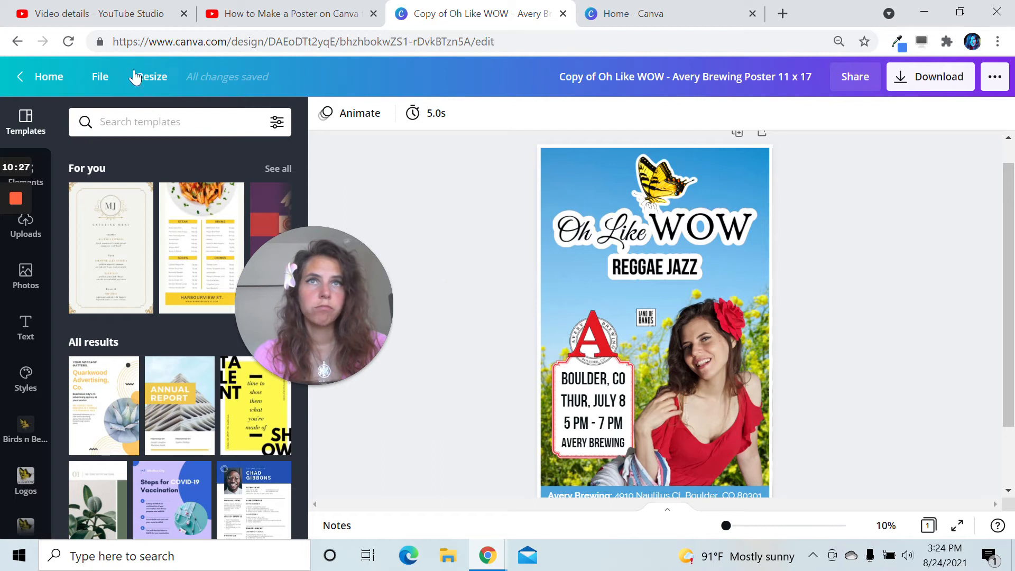
left_click(152, 76)
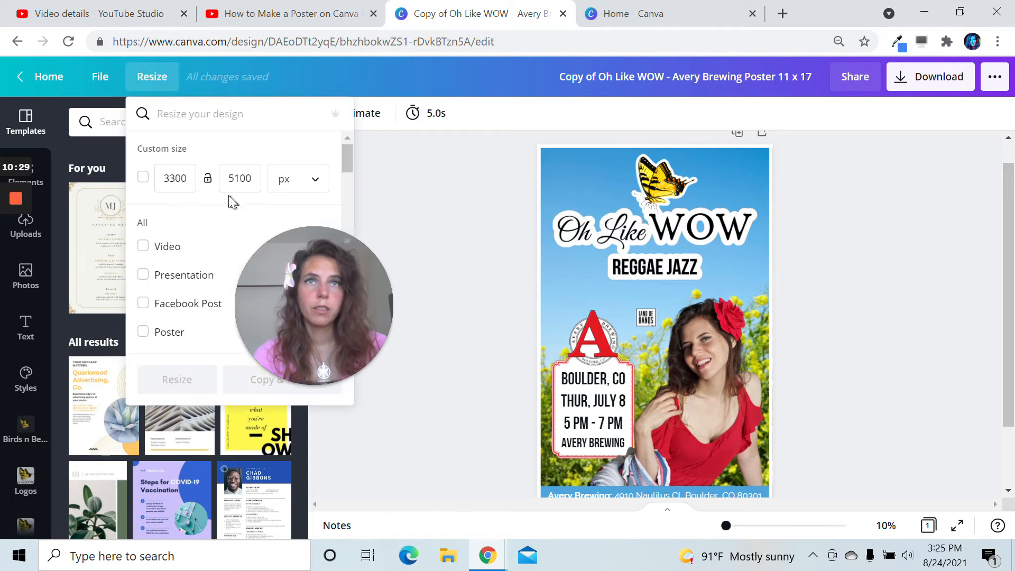
left_click(492, 212)
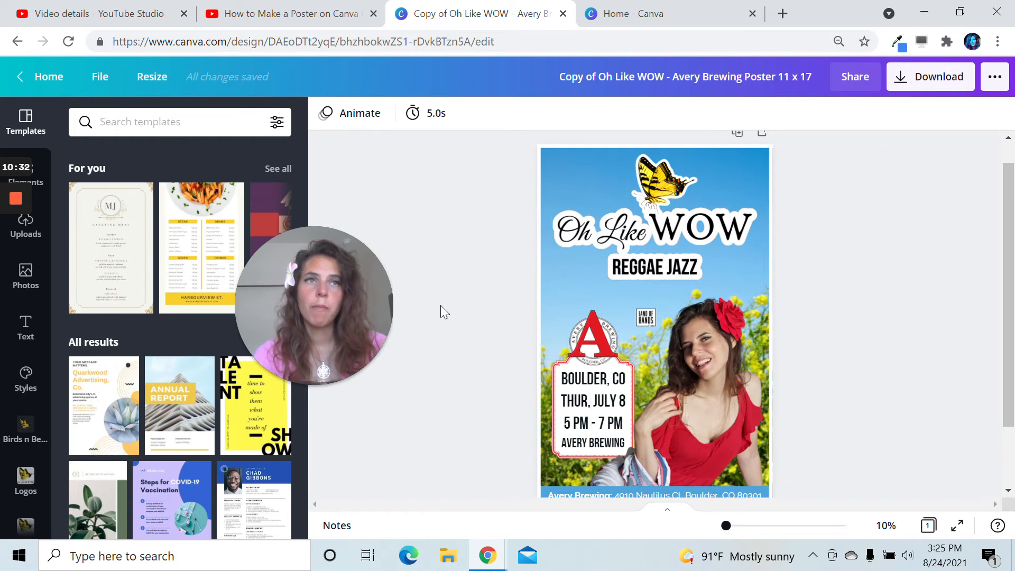
- Select the "BOULDER, CO" text, the event time and the Avery Brewing logo individually within the event details group
left_click(586, 387)
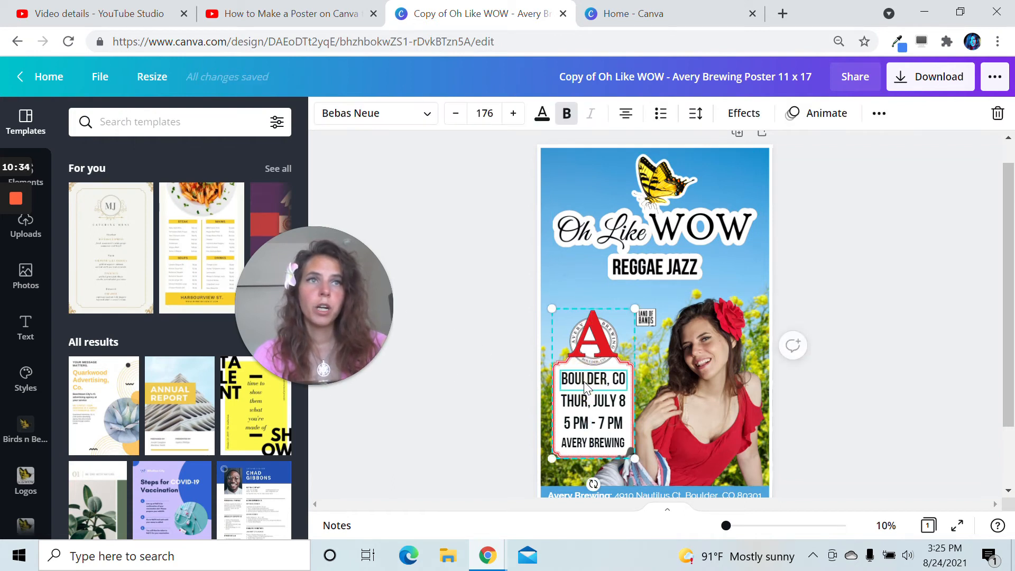
double_click(588, 385)
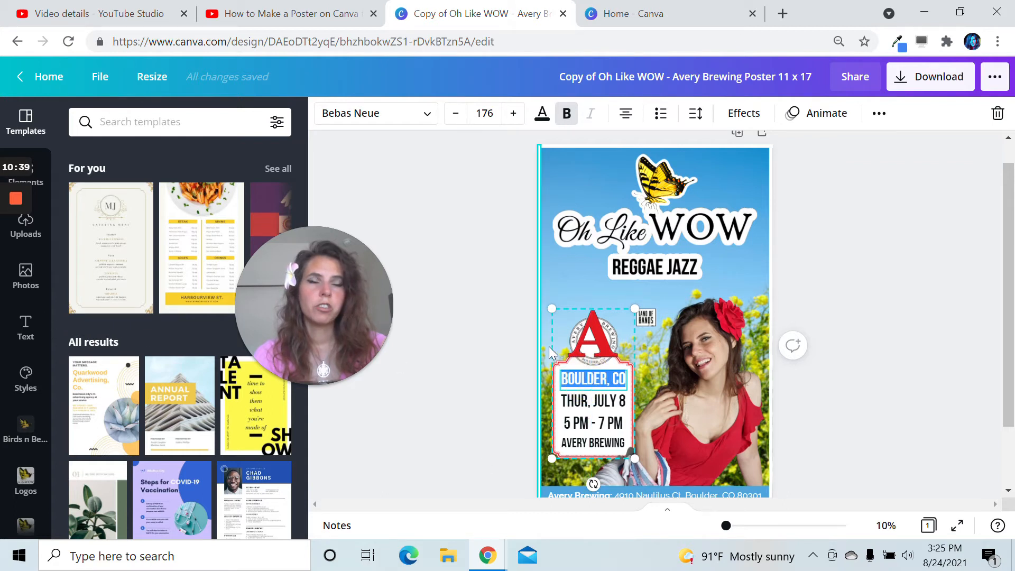
left_click(587, 423)
left_click(577, 343)
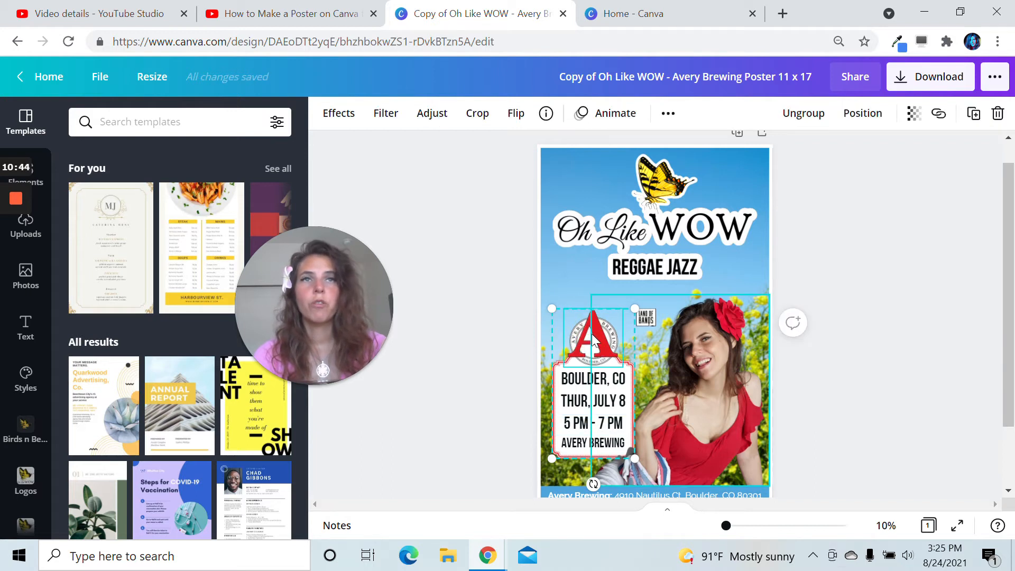
- Move the whole event details group up toward the poster's left edge, and undo the move
left_click(575, 398)
left_click_drag(575, 398, 562, 359)
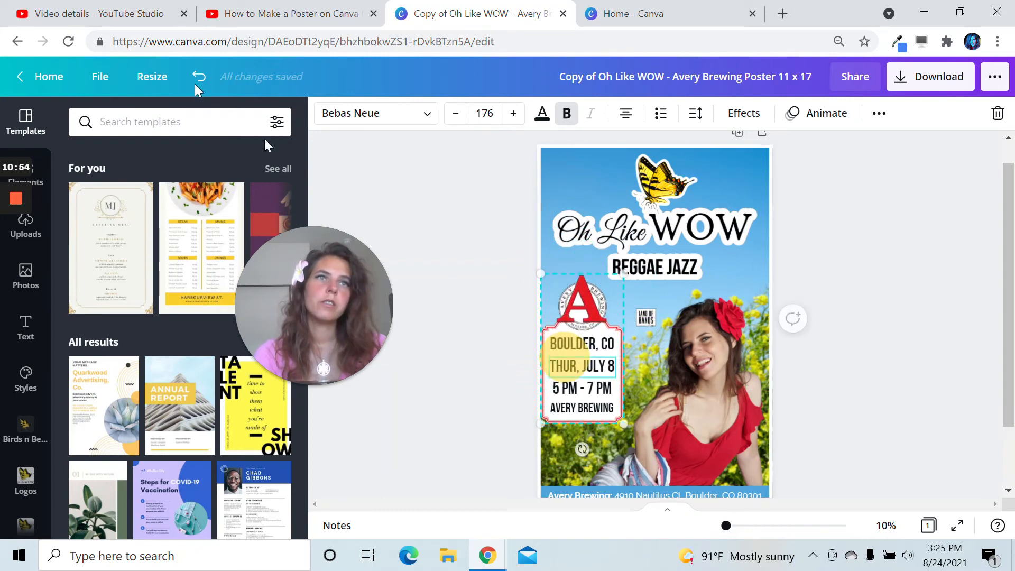
left_click(198, 79)
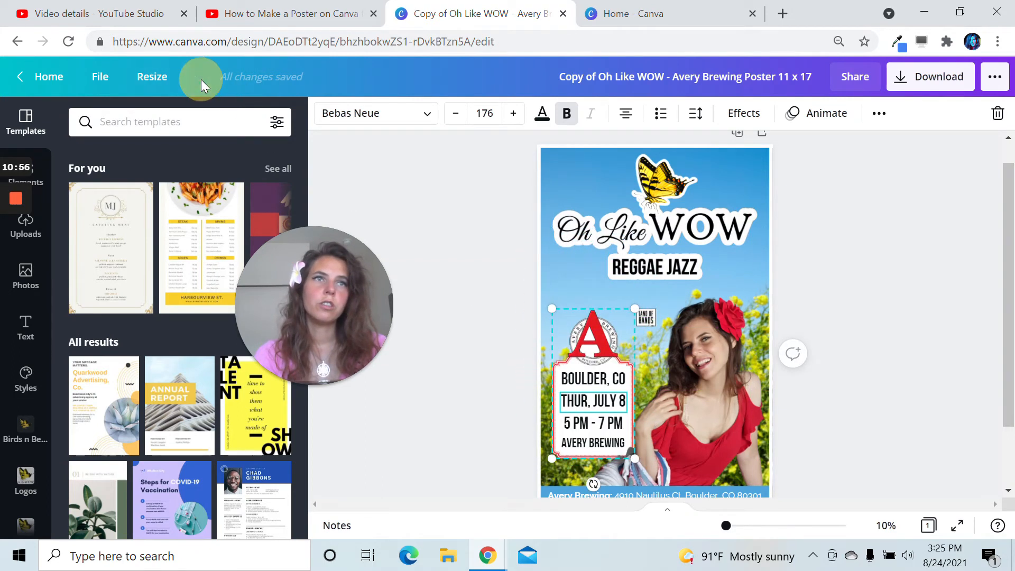
left_click(505, 401)
- Ungroup the event details badge and move the Avery Brewing logo up to the poster's left edge beside the title
left_click(588, 374)
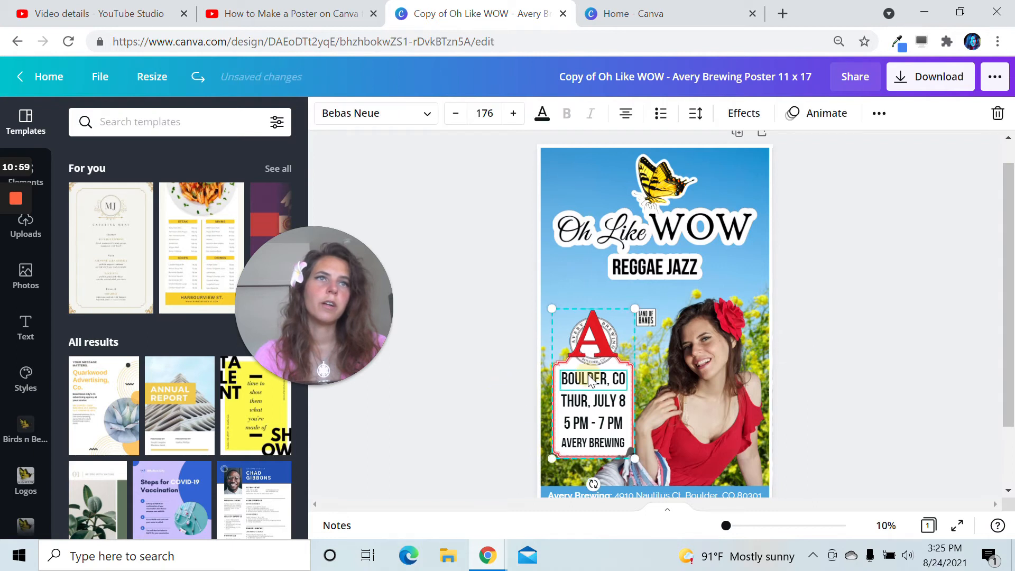
left_click(878, 113)
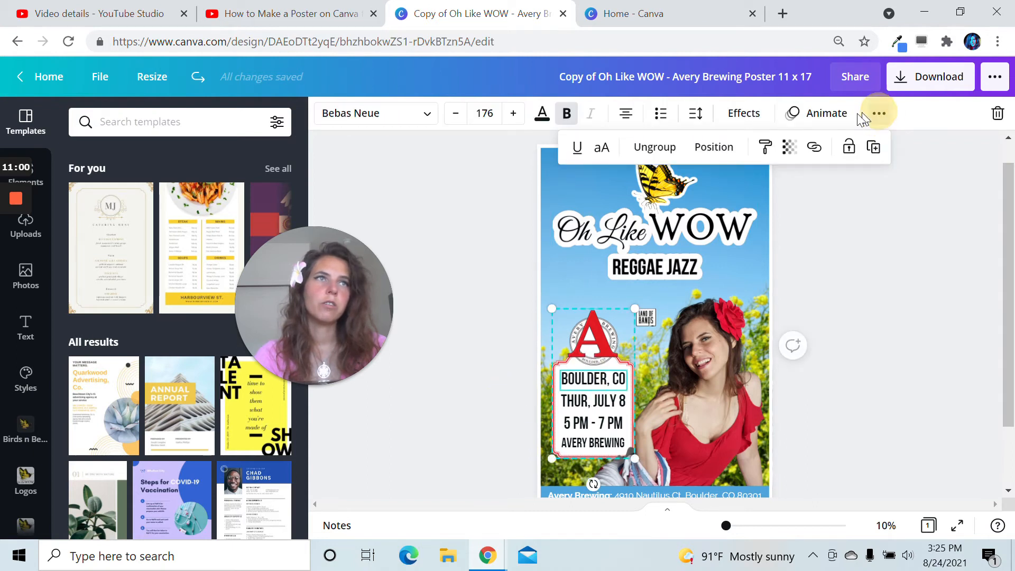
left_click(672, 154)
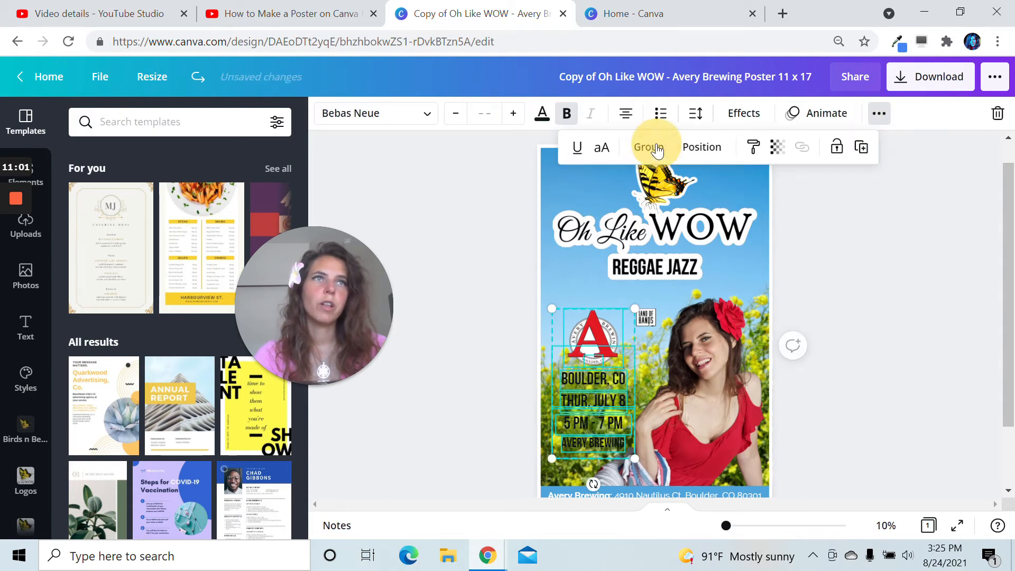
left_click(504, 317)
left_click_drag(583, 348, 543, 267)
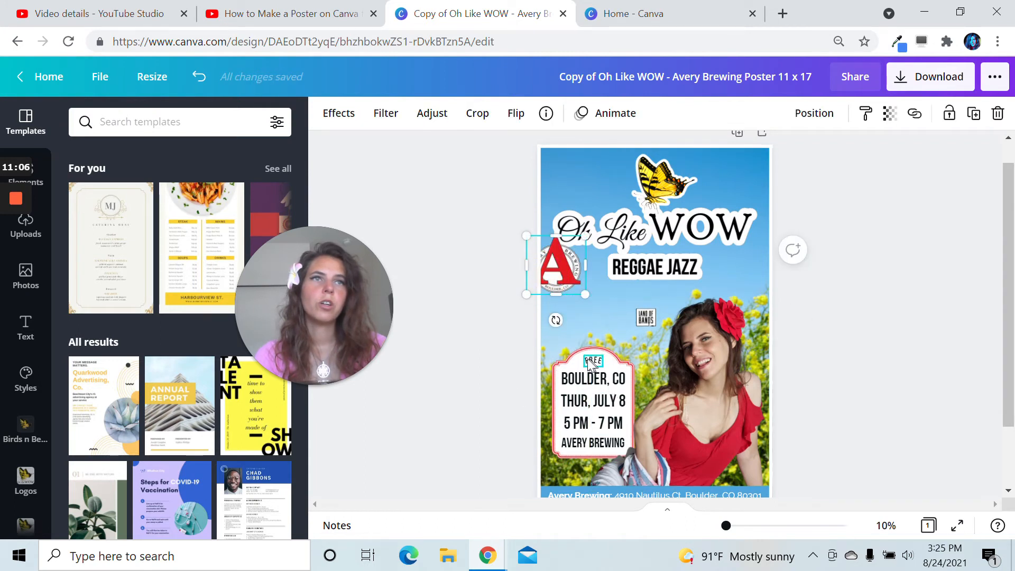
- Delete the "FREE" text from the badge, and undo the deletion, the logo move and the ungrouping
left_click(591, 362)
left_click(996, 117)
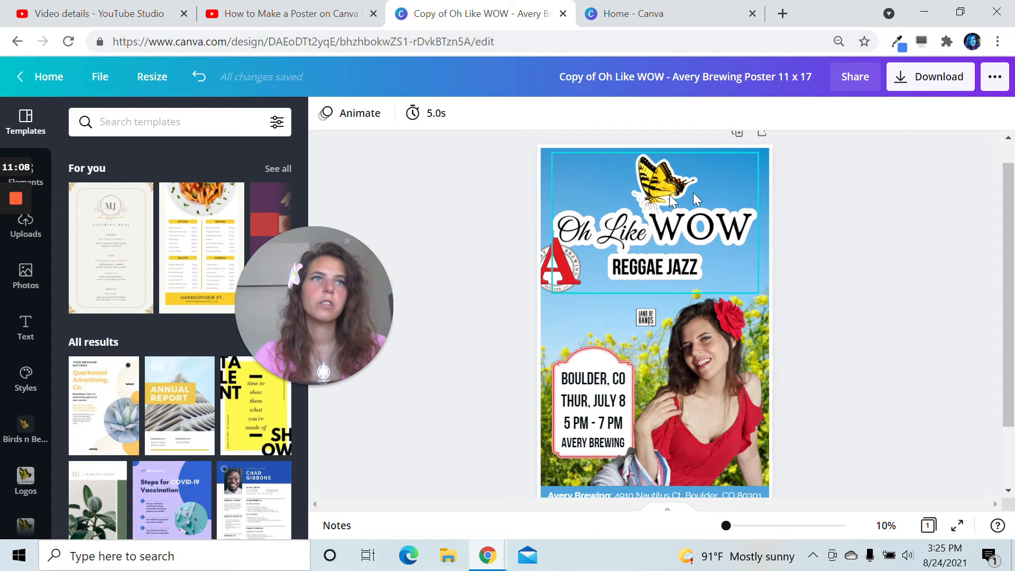
left_click(196, 76)
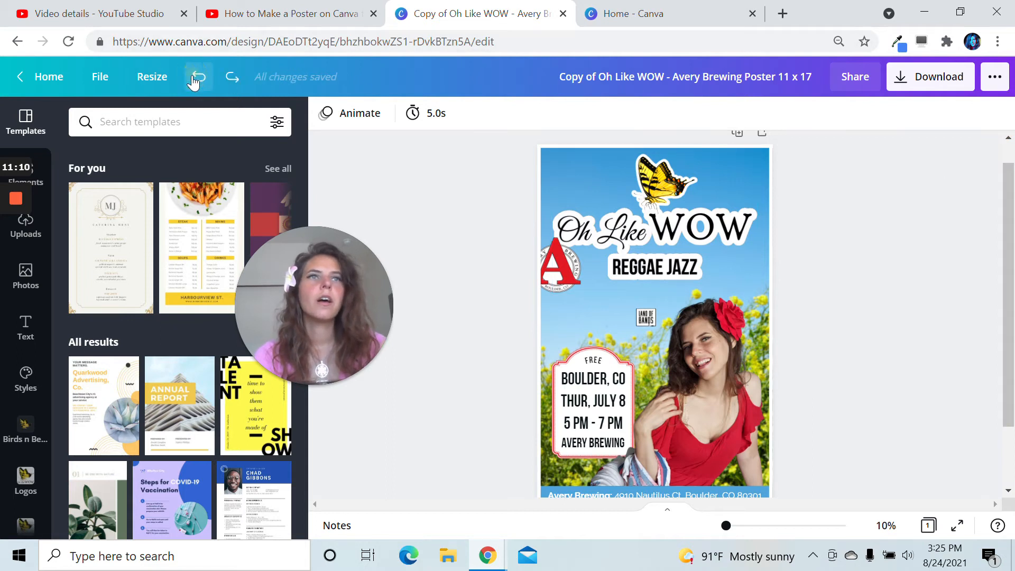
left_click(194, 76)
left_click(194, 76)
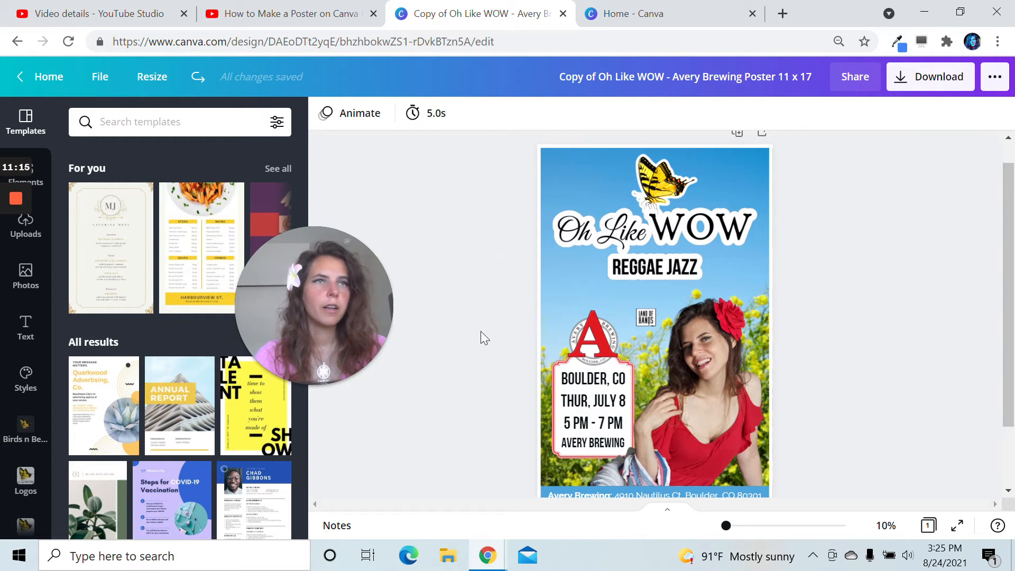
- Review the whole poster, check the template link and steps in the YouTube video description, and return to the poster
scroll(480, 331, "down", 3)
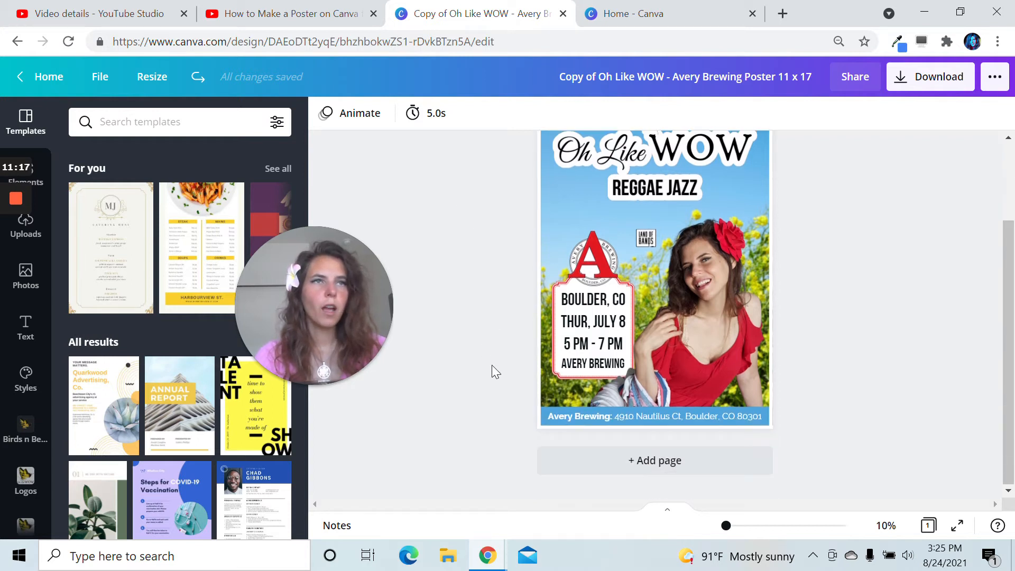
scroll(492, 365, "up", 2)
scroll(492, 365, "down", 1)
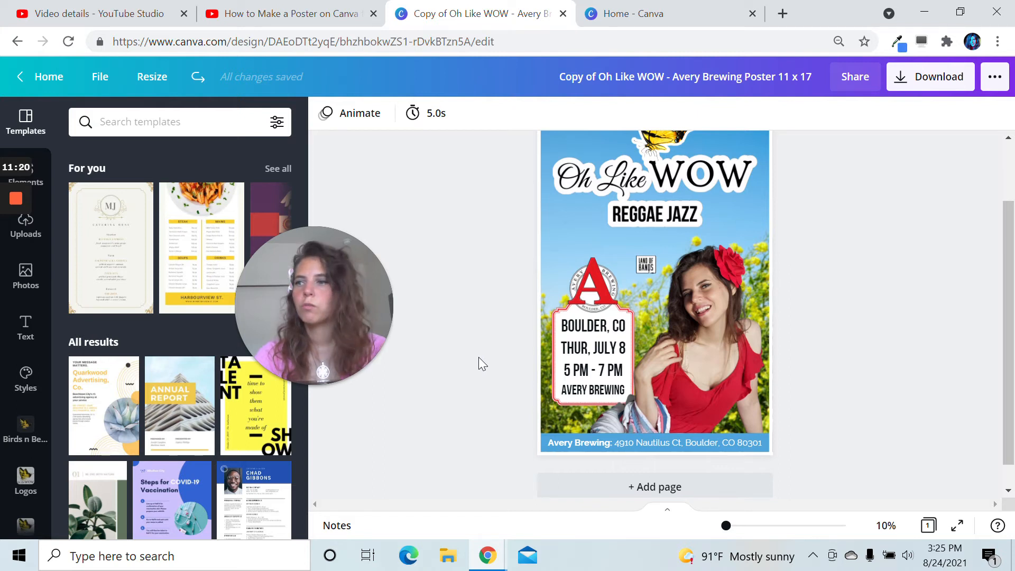
left_click(227, 21)
left_click_drag(340, 297, 655, 322)
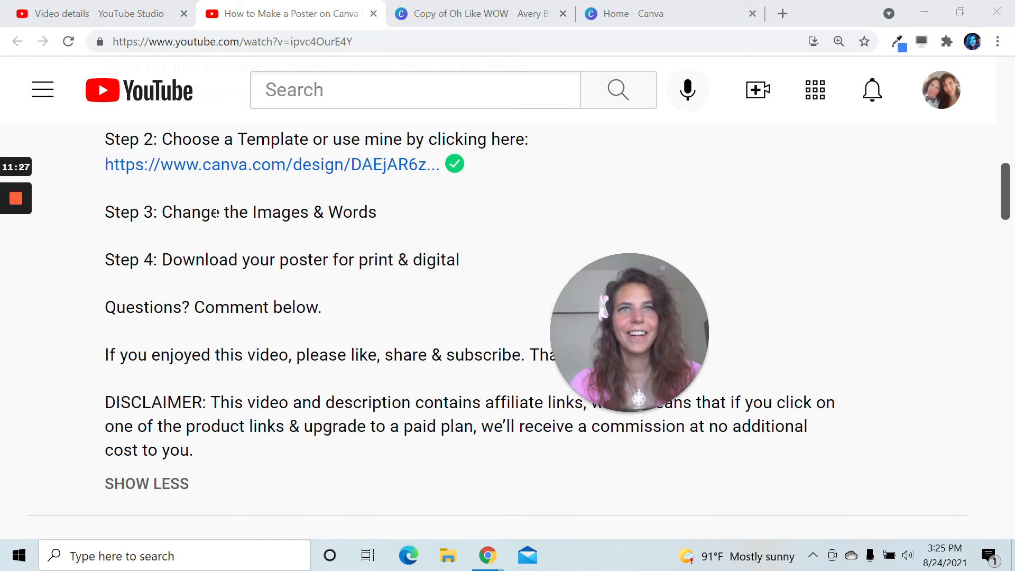
left_click_drag(620, 319, 160, 327)
left_click(475, 14)
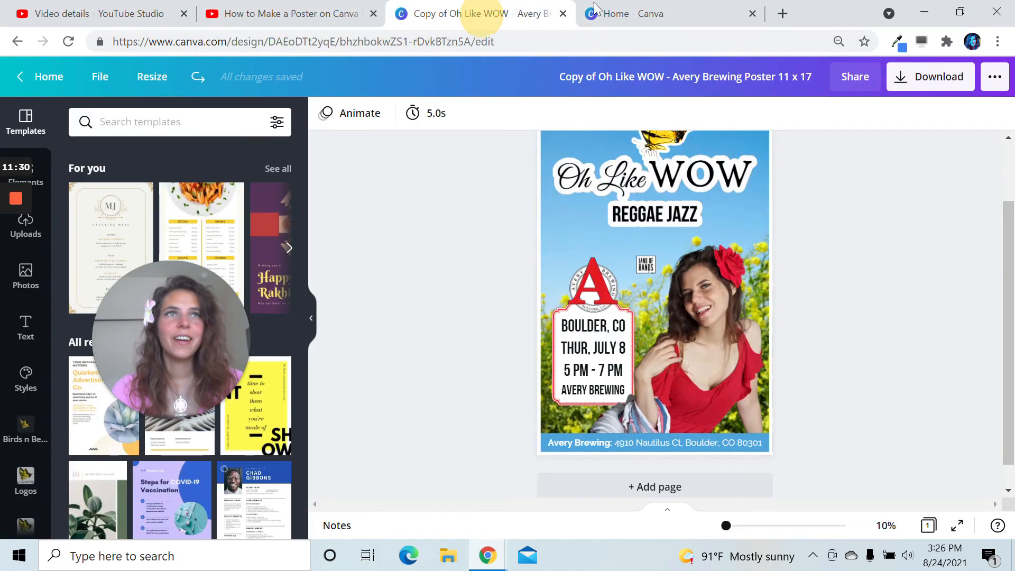
- Review the poster's editable parts: the background image, event details badge, Land of Bands logo and address footer
scroll(872, 374, "down", 2)
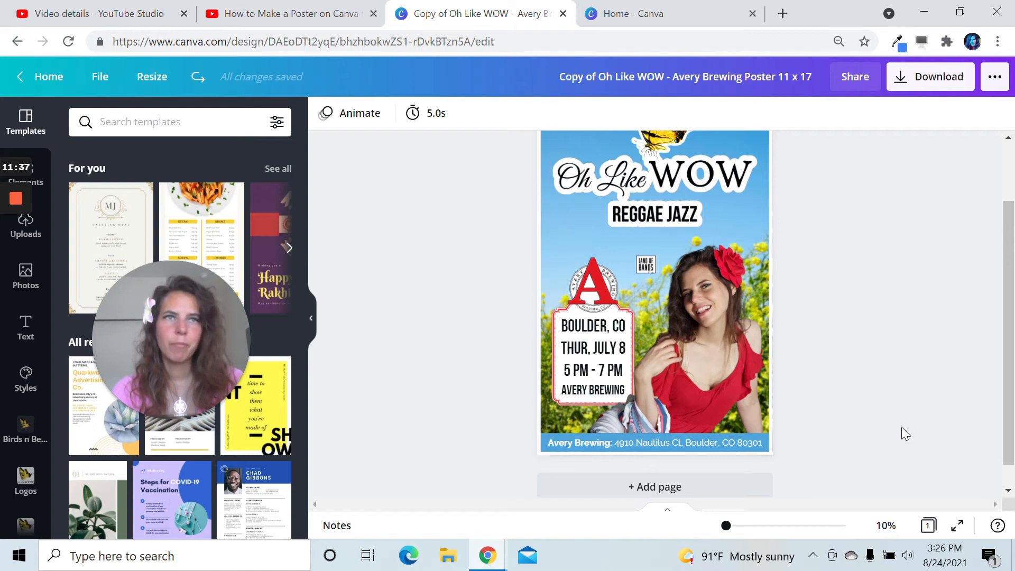
scroll(893, 428, "up", 2)
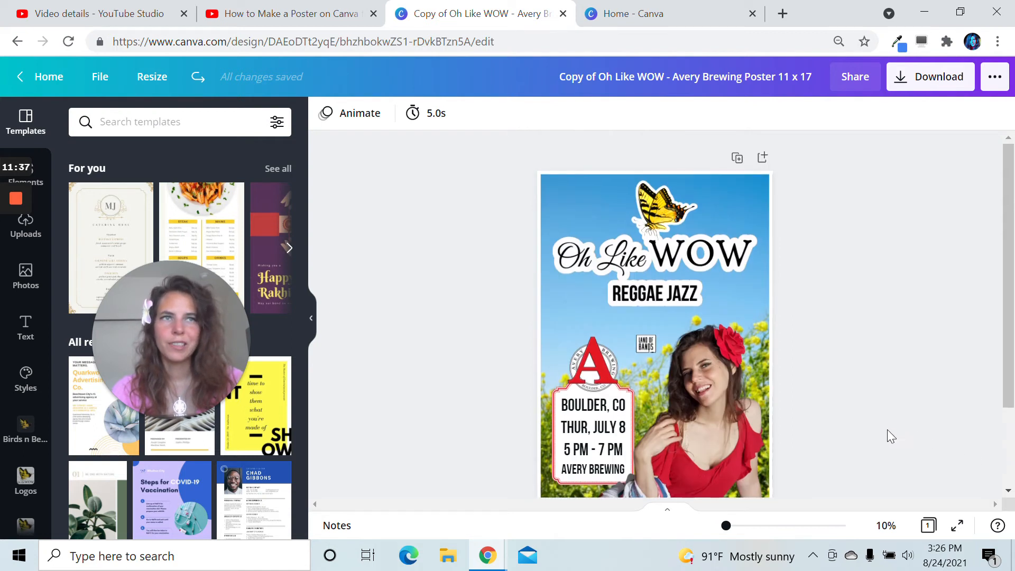
left_click(549, 303)
mouse_move(18, 202)
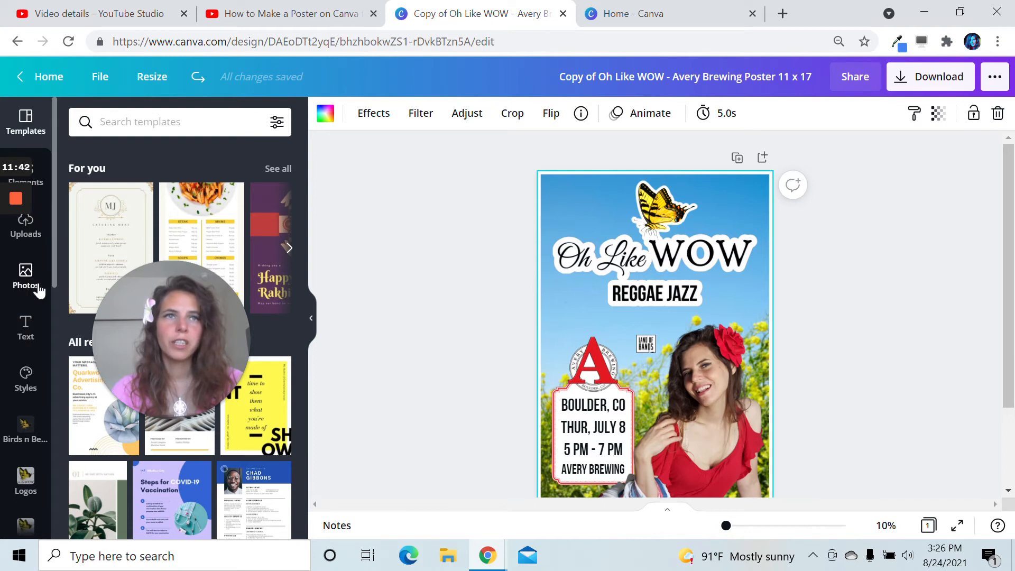
left_click(588, 369)
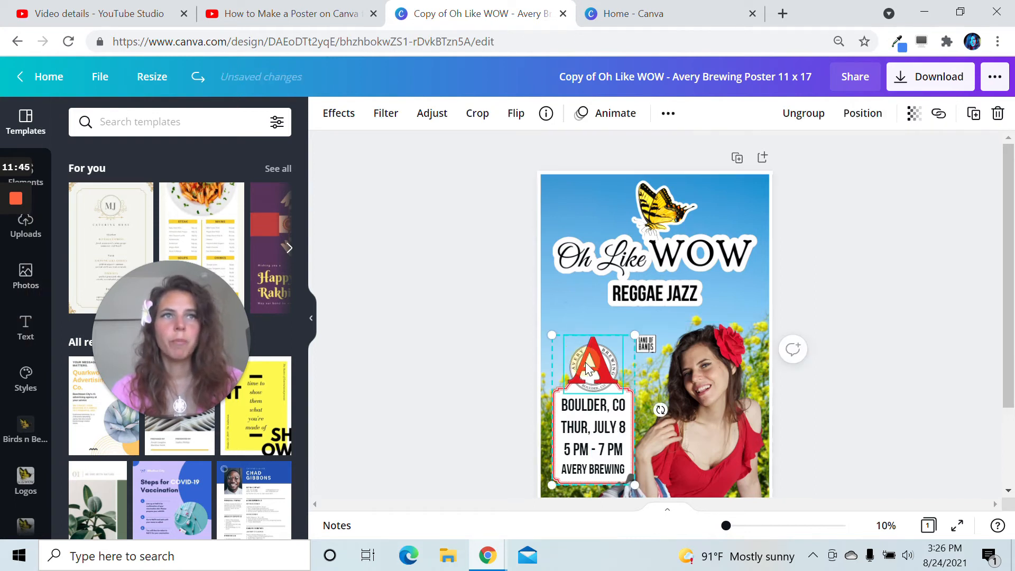
left_click(641, 346)
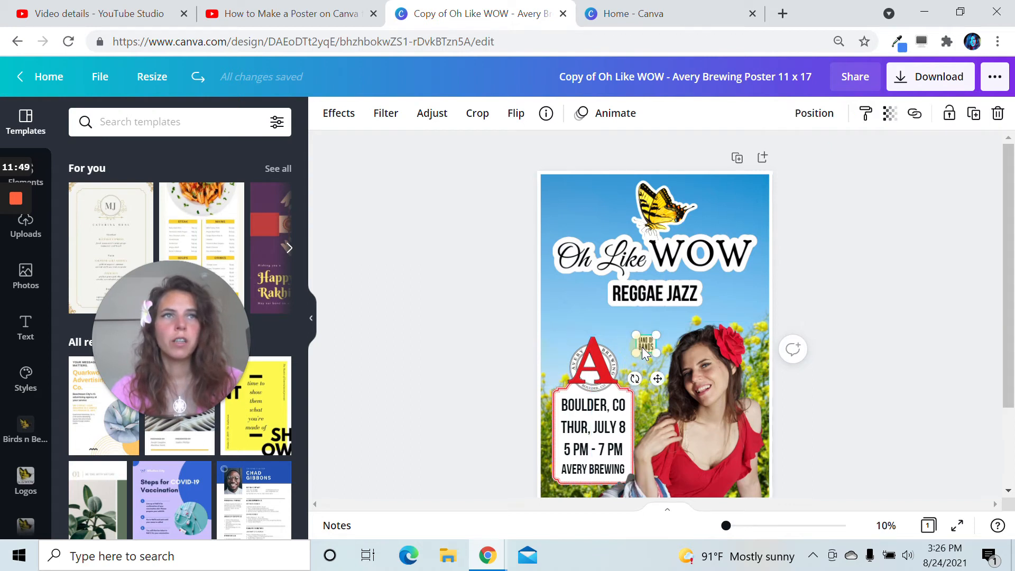
scroll(478, 365, "down", 2)
left_click(574, 443)
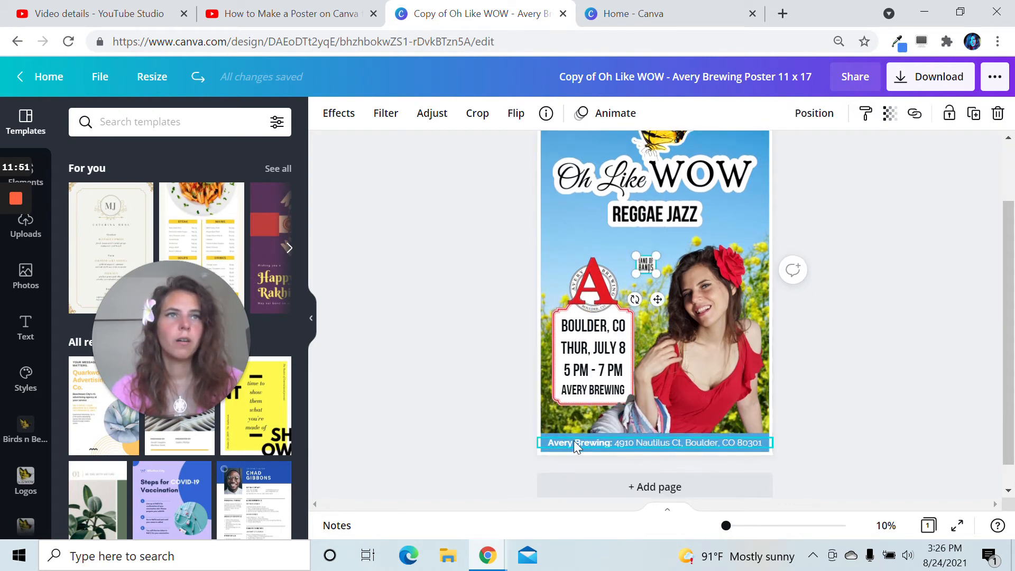
left_click(463, 363)
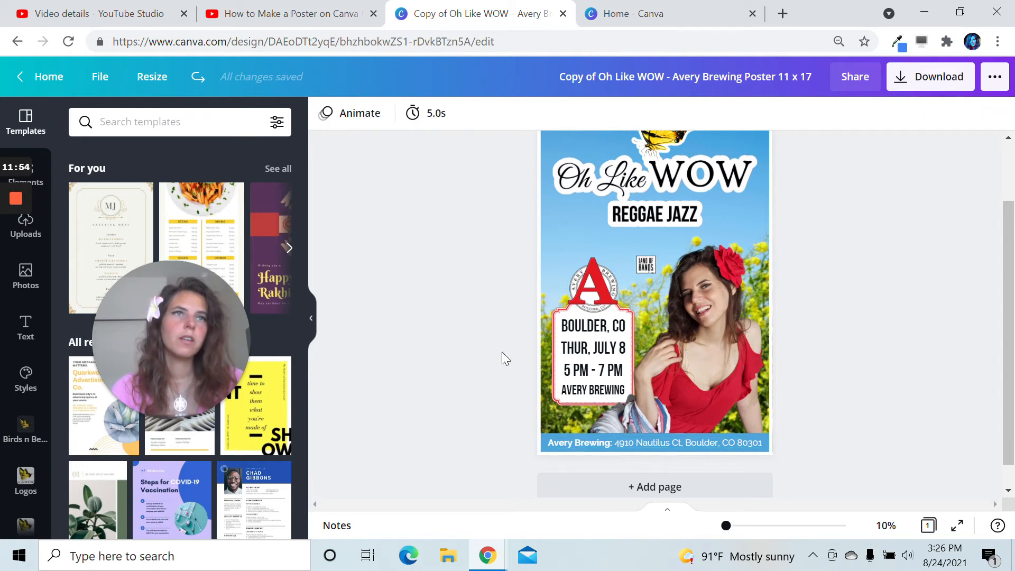
left_click(572, 338)
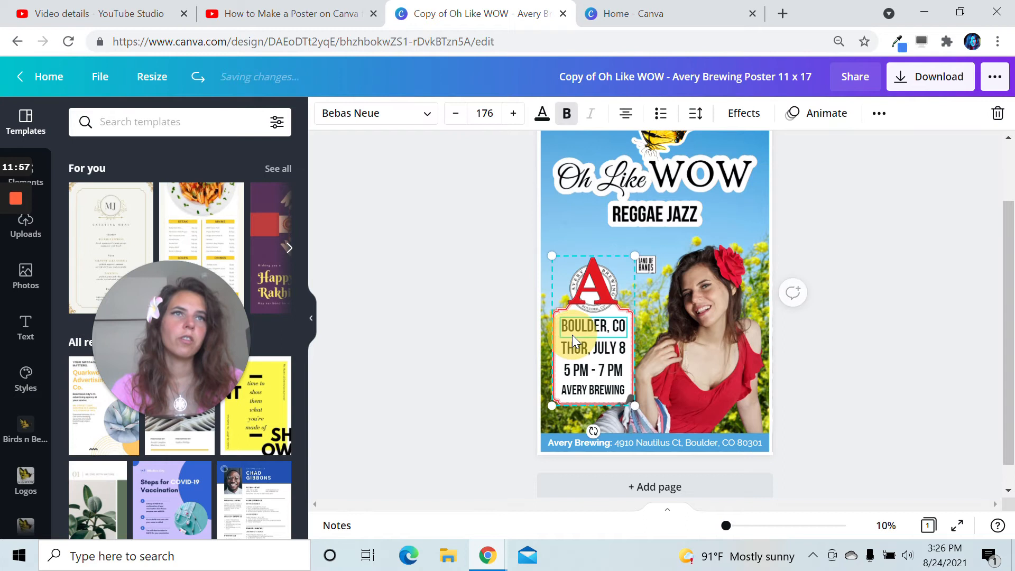
left_click(450, 348)
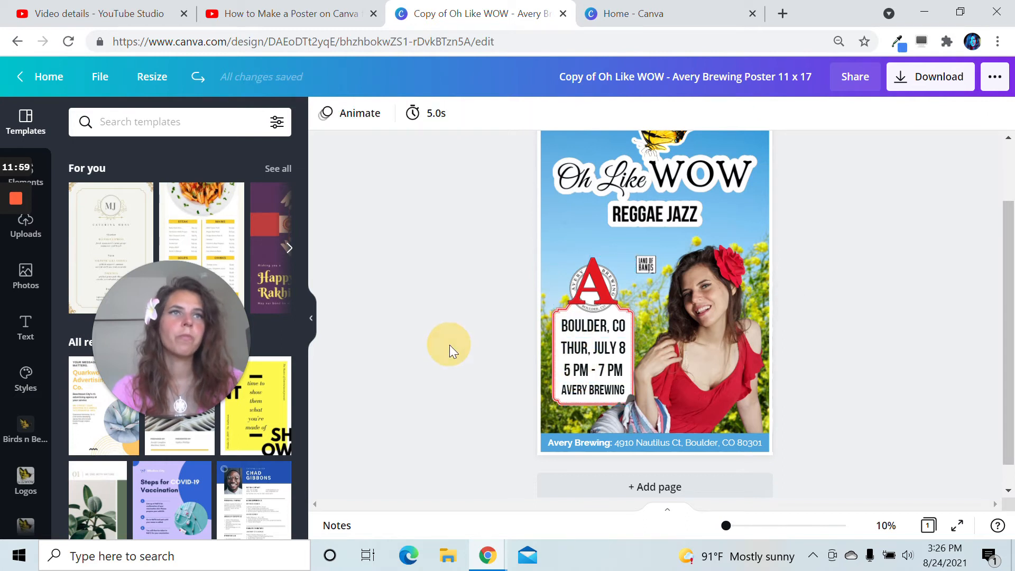
scroll(393, 335, "up", 2)
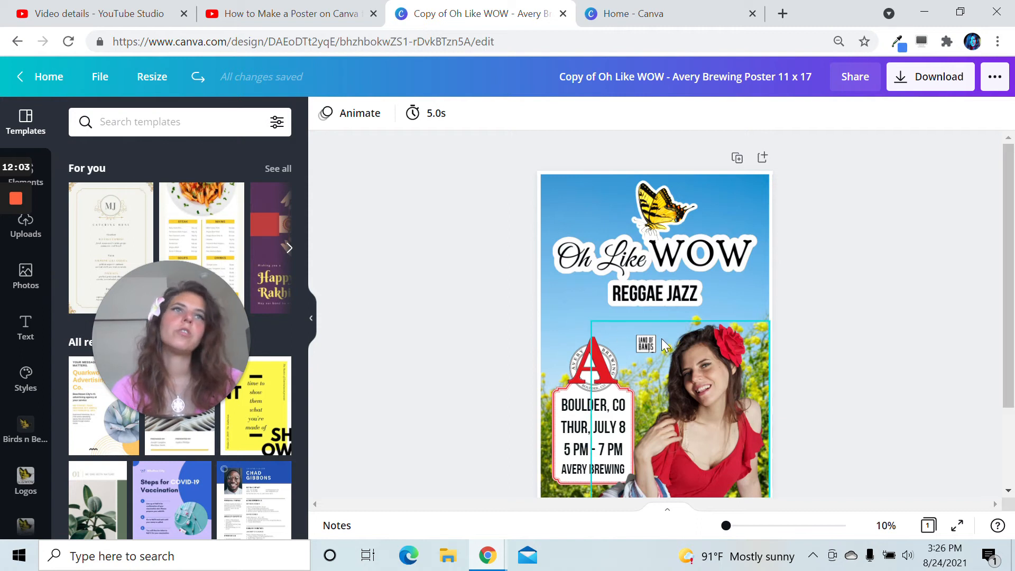
- Replace the poster's sky and yellow flower background with the recently used photo of a starry dark blue sky above clouds
left_click(34, 285)
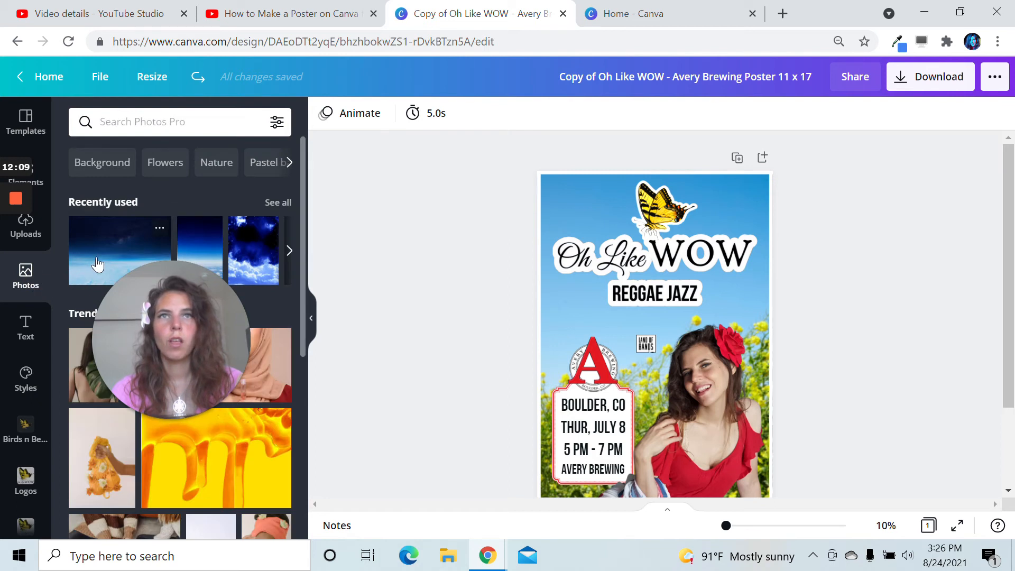
left_click_drag(97, 264, 557, 328)
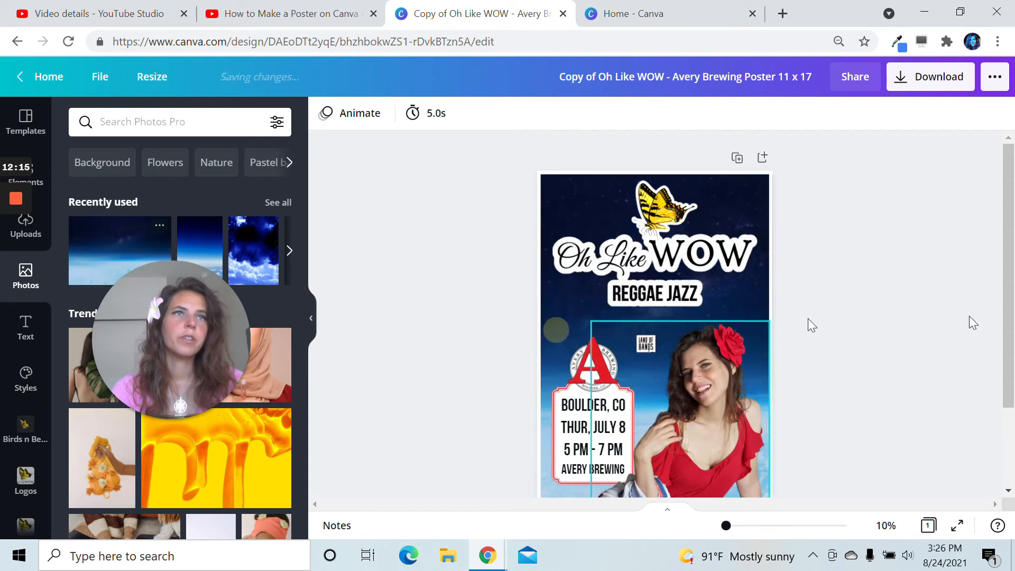
scroll(934, 326, "down", 3)
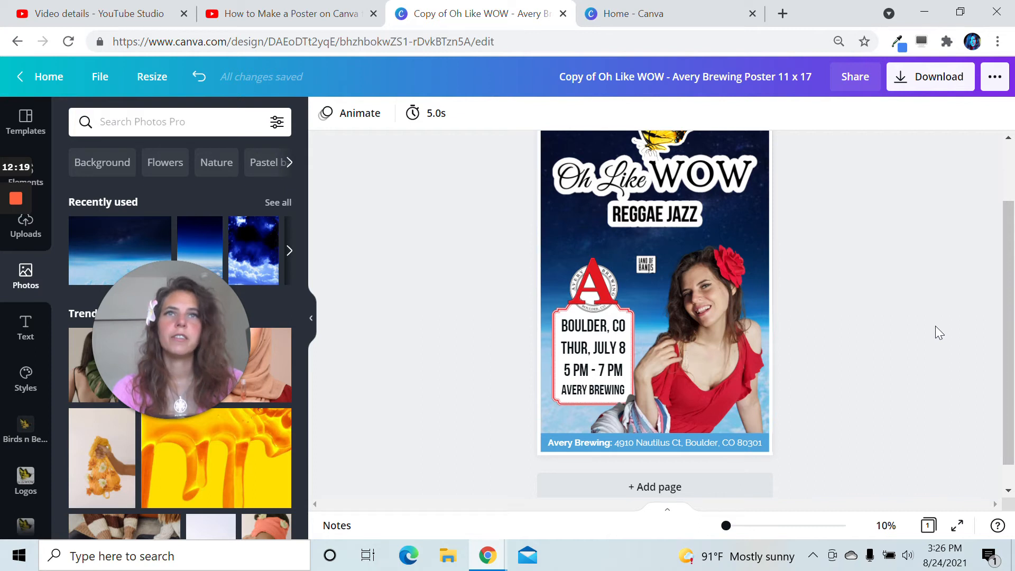
scroll(935, 326, "up", 3)
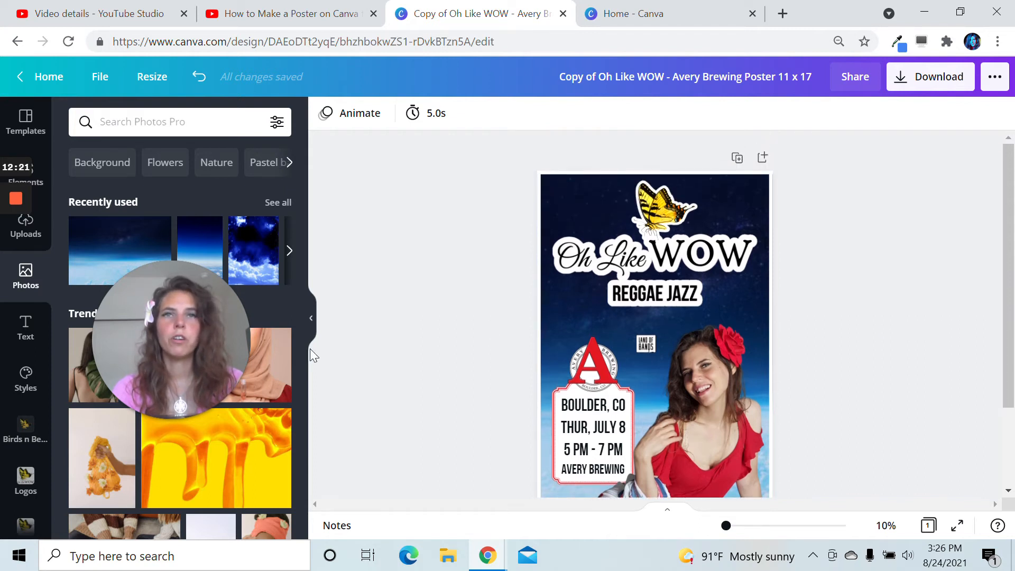
scroll(267, 421, "down", 2)
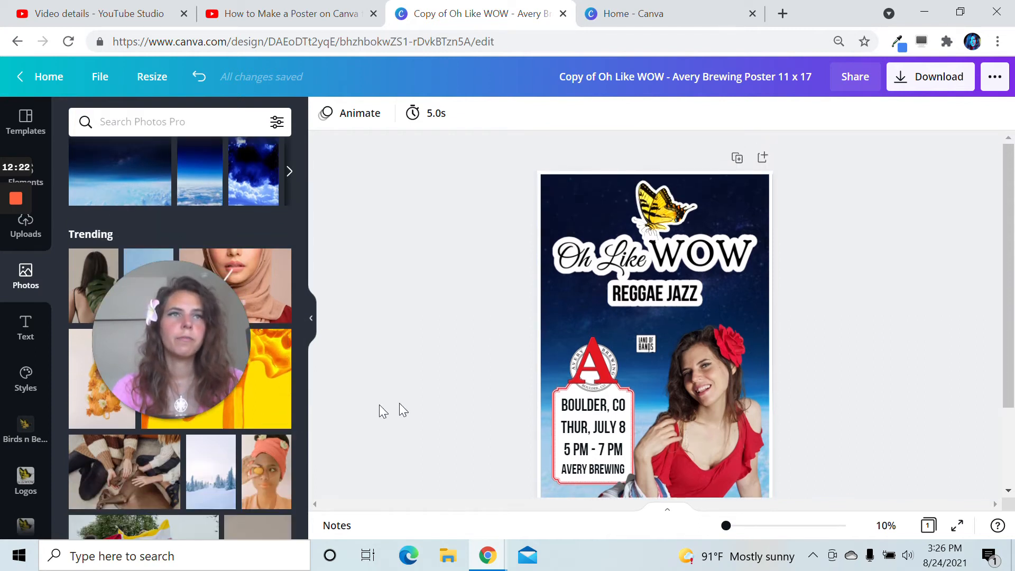
- Try replacing the street address and city in the poster's footer with placeholder text, and undo the edits
scroll(392, 270, "down", 4)
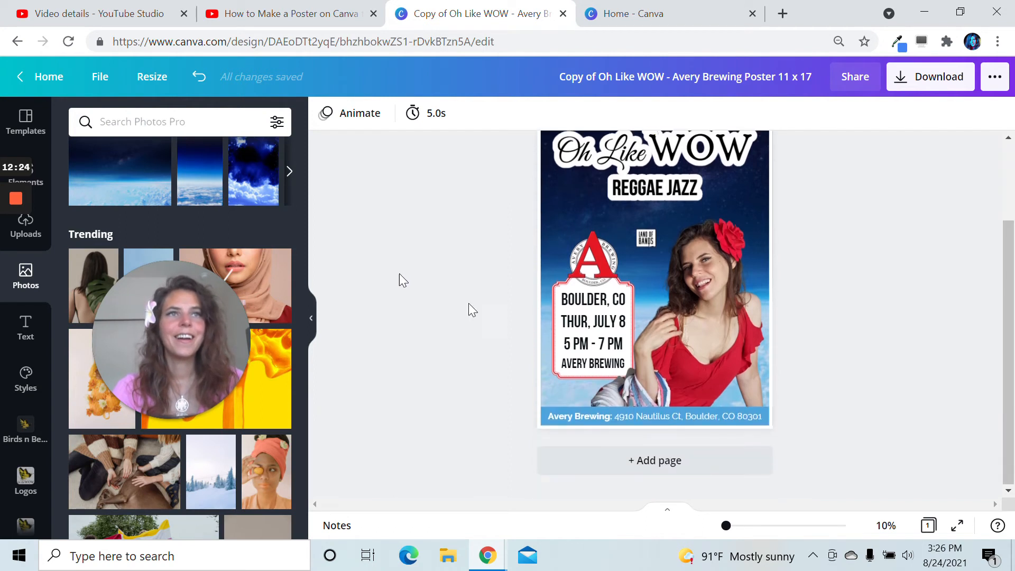
left_click(649, 417)
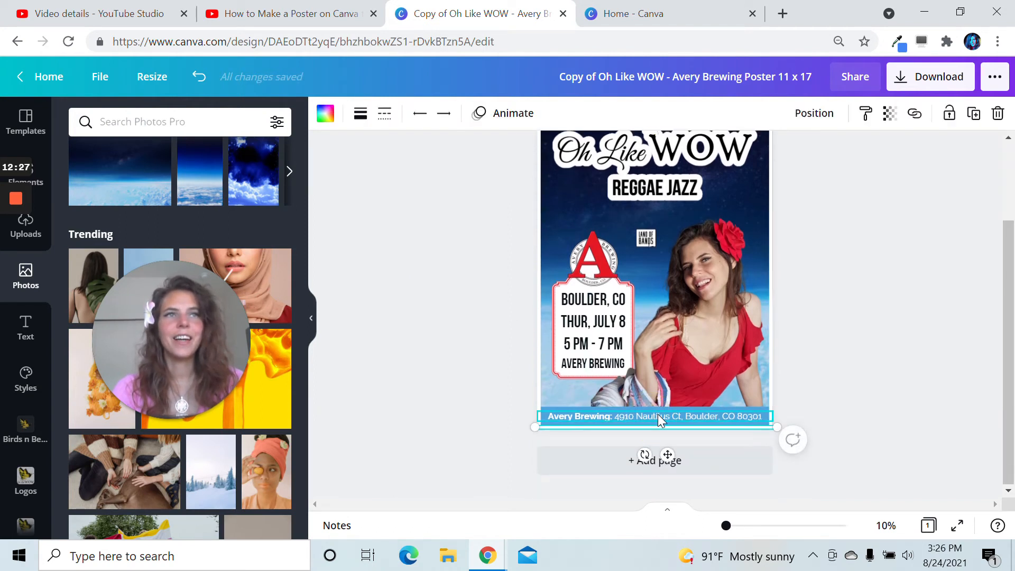
left_click(657, 414)
left_click(648, 415)
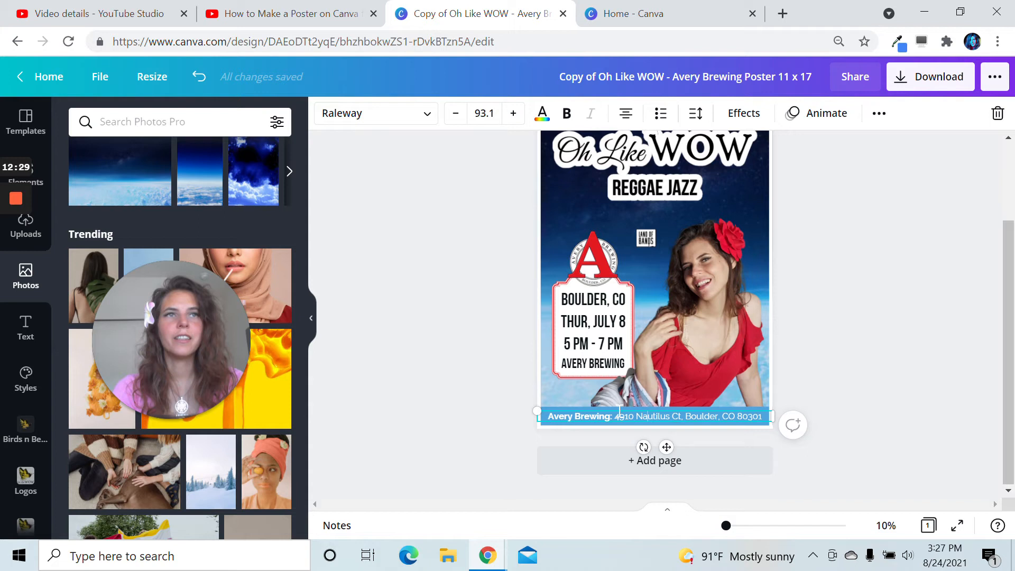
left_click_drag(615, 416, 696, 411)
type("dfdfg")
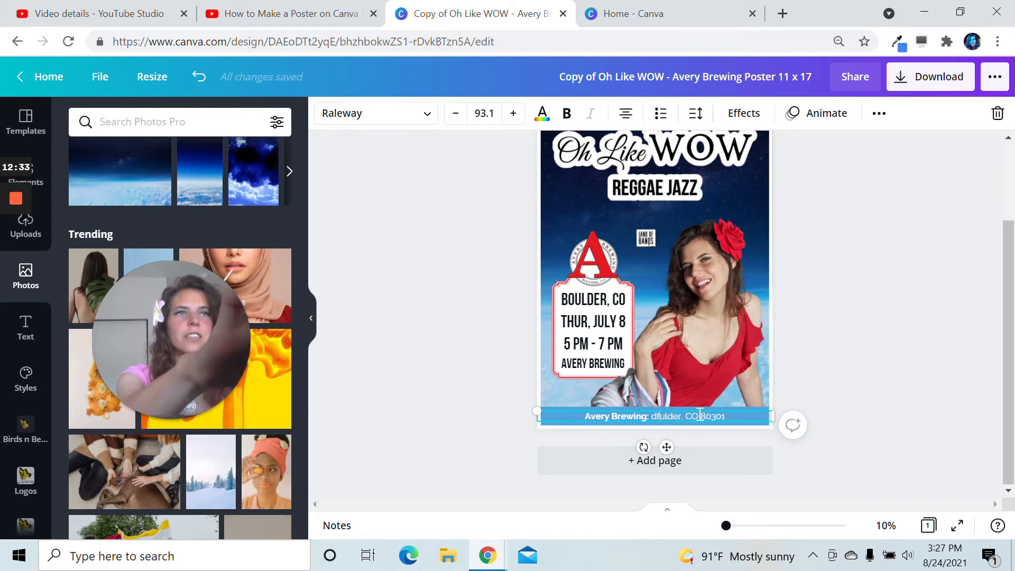
double_click(670, 416)
type("dfg")
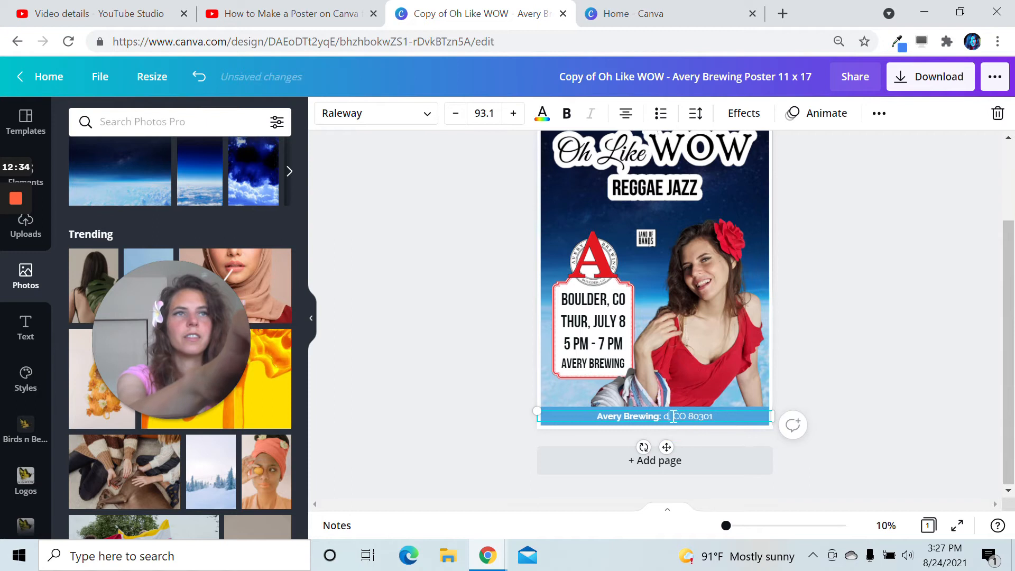
left_click(193, 88)
left_click(192, 88)
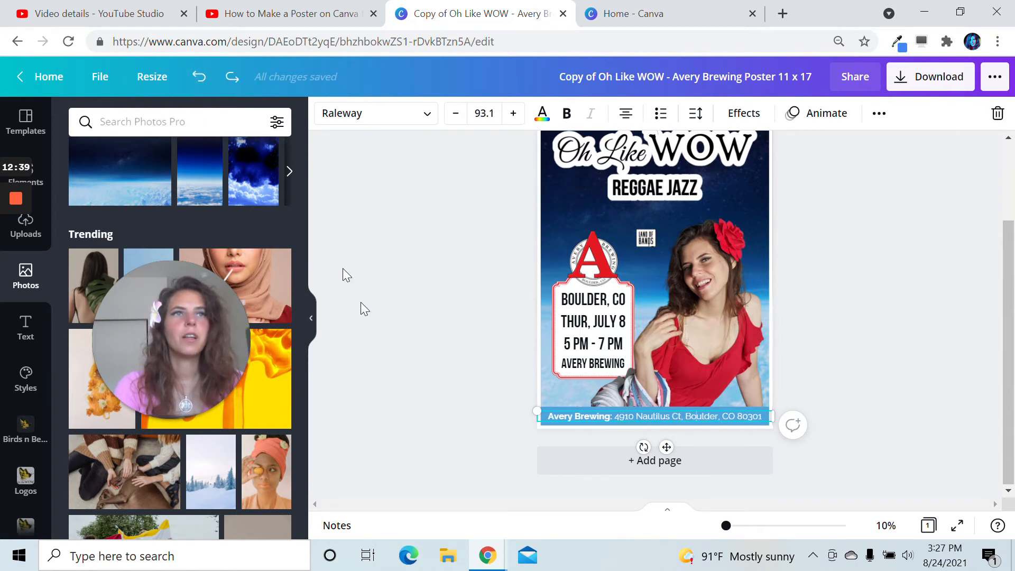
left_click(423, 339)
- Look over the poster, check the image-changing and download steps in the YouTube video description, and return to the poster
scroll(424, 339, "up", 2)
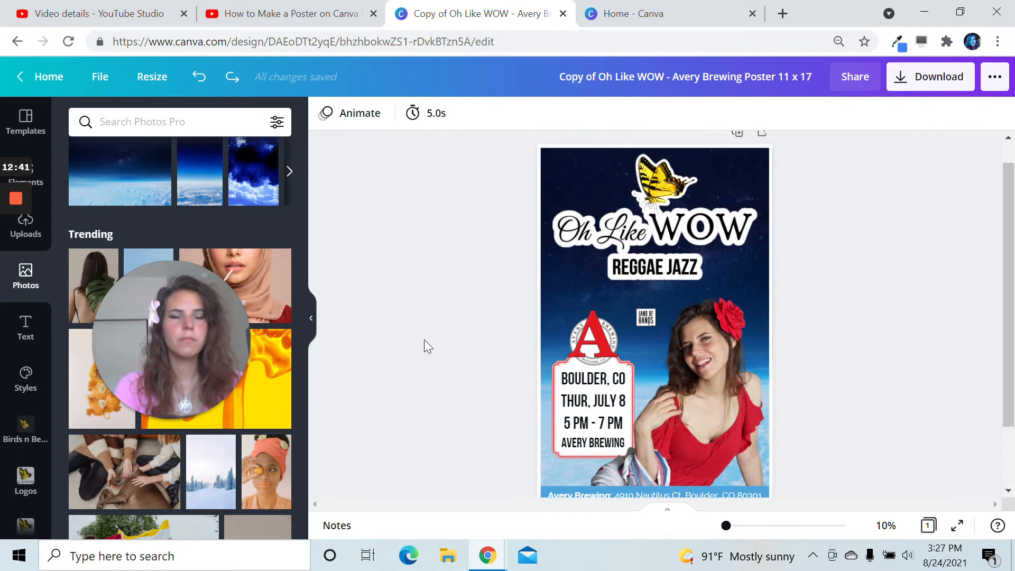
scroll(420, 345, "down", 2)
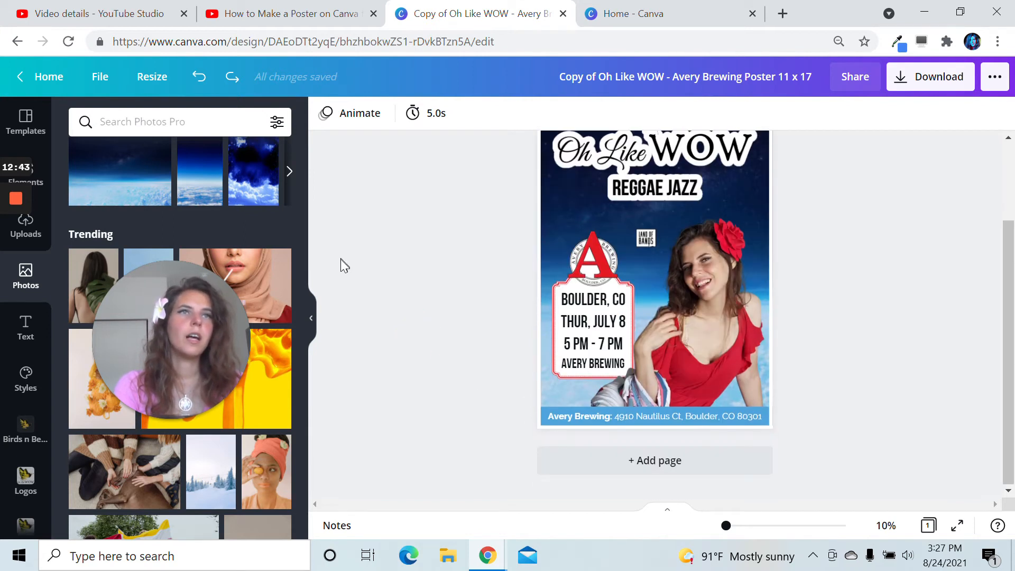
scroll(422, 291, "up", 2)
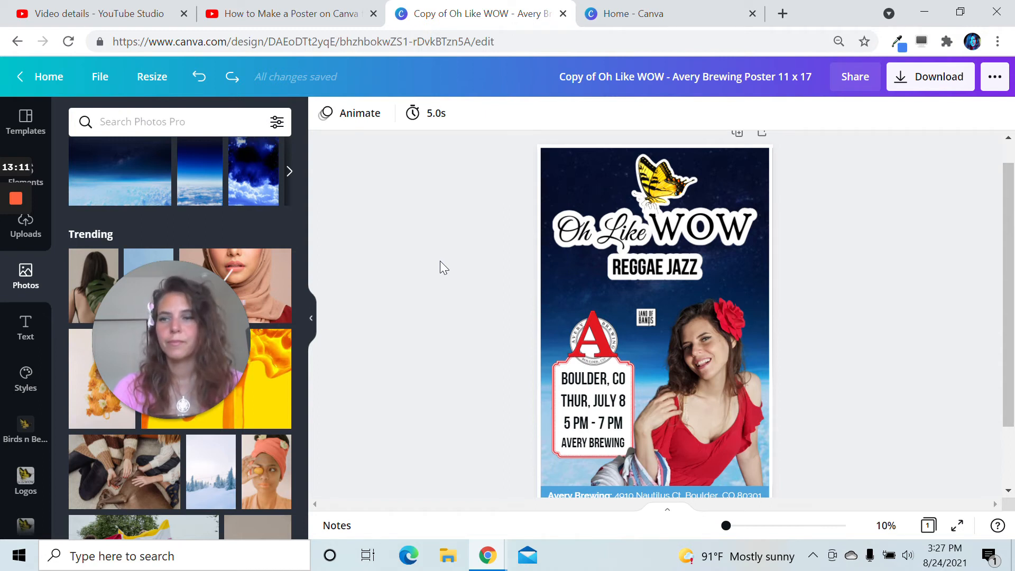
left_click(238, 24)
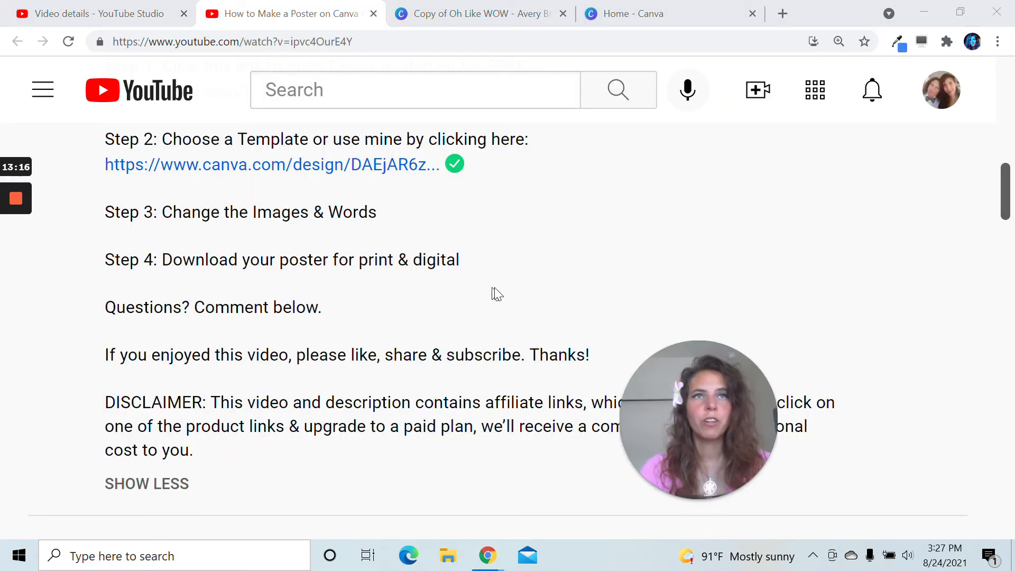
left_click_drag(693, 418, 149, 350)
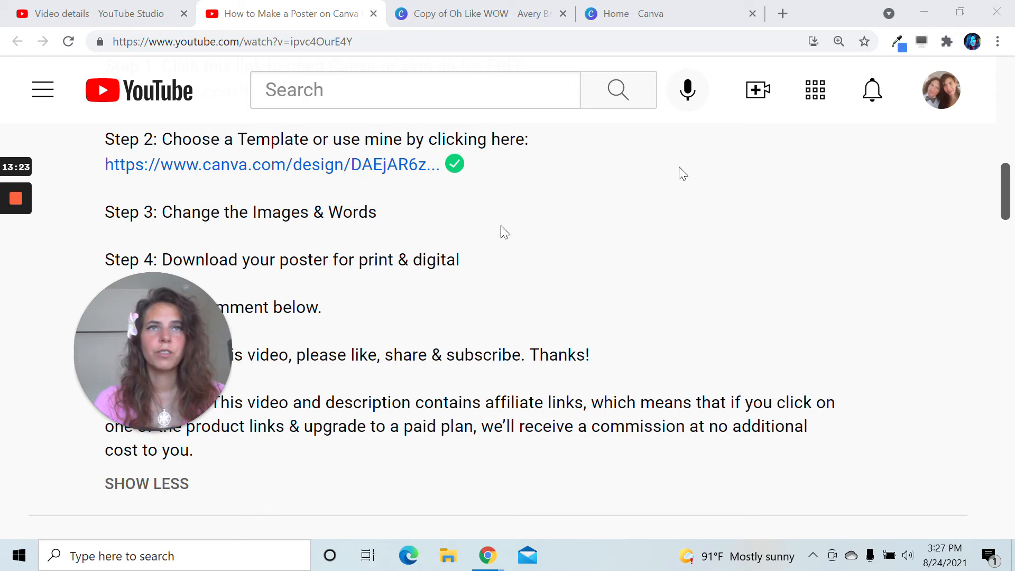
left_click(518, 14)
left_click(644, 13)
left_click(551, 8)
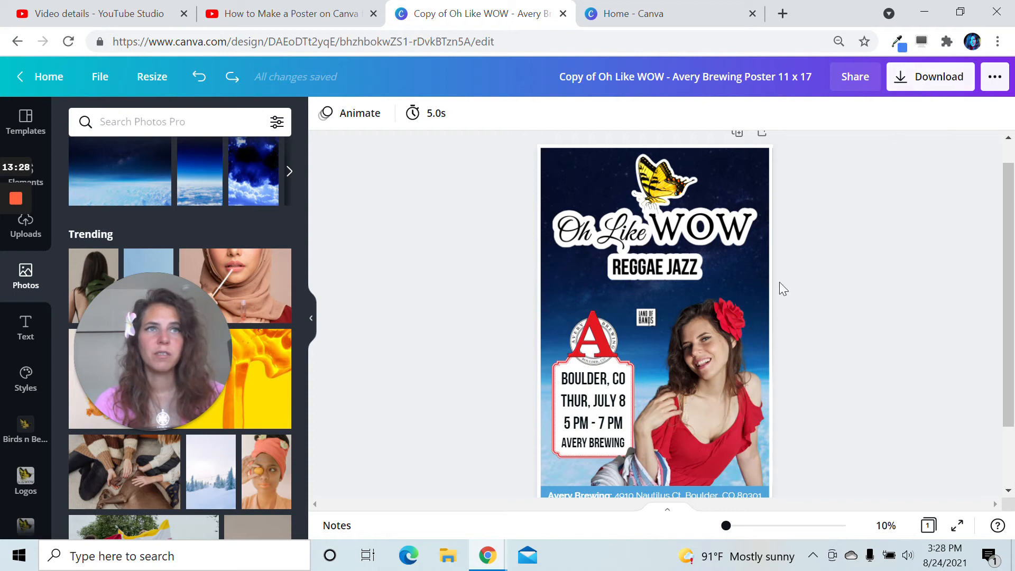
scroll(779, 281, "down", 2)
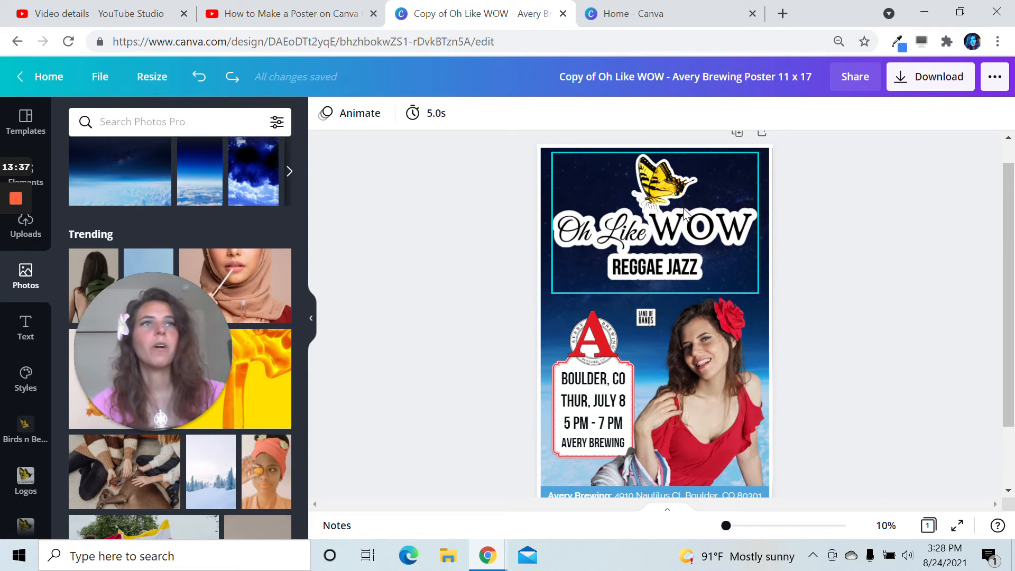
- Replace the woman in the red dress with the trending photo of a woman in an orange headwrap, and remove that photo's background
left_click(715, 378)
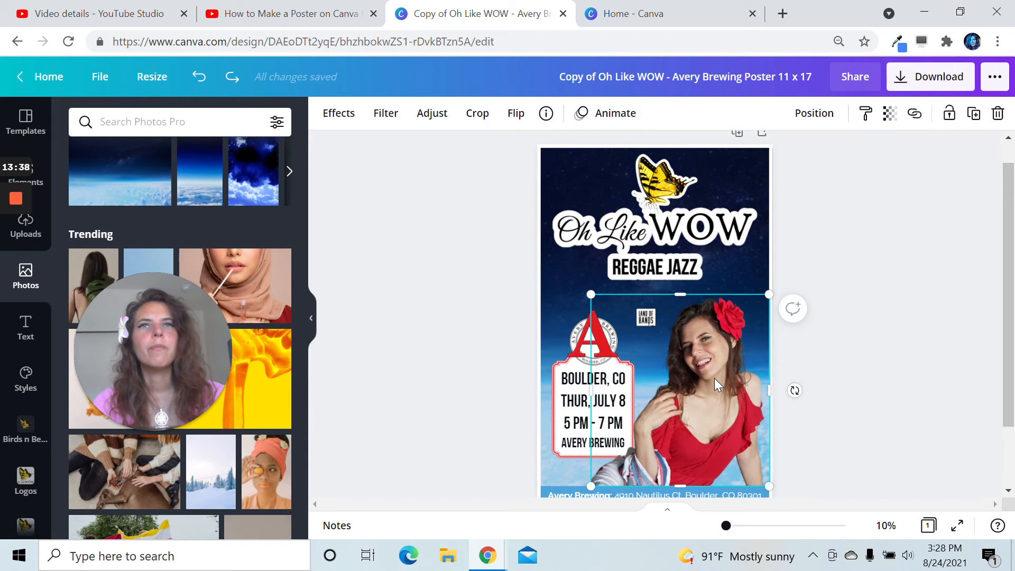
left_click_drag(269, 489, 664, 370)
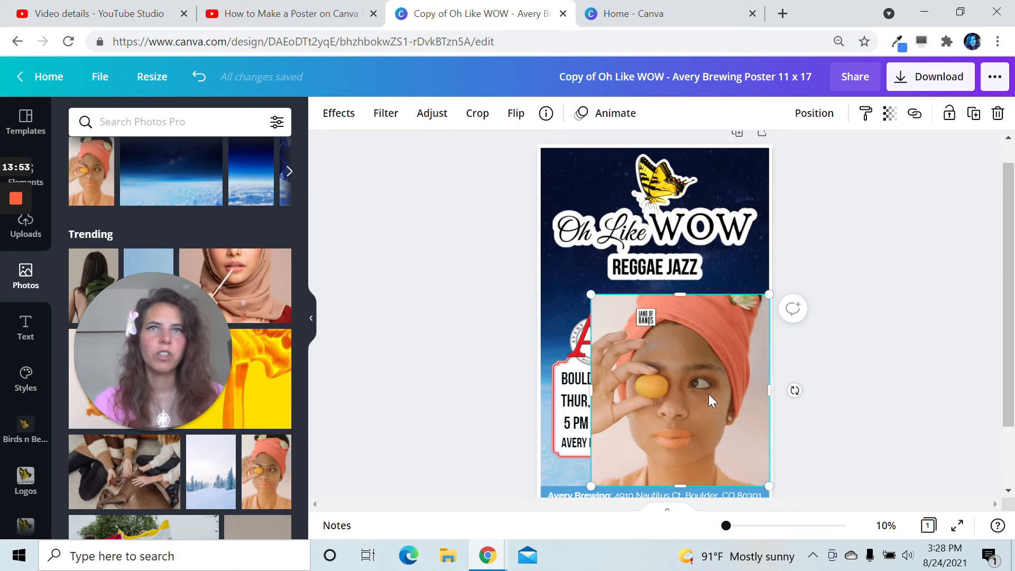
left_click(347, 122)
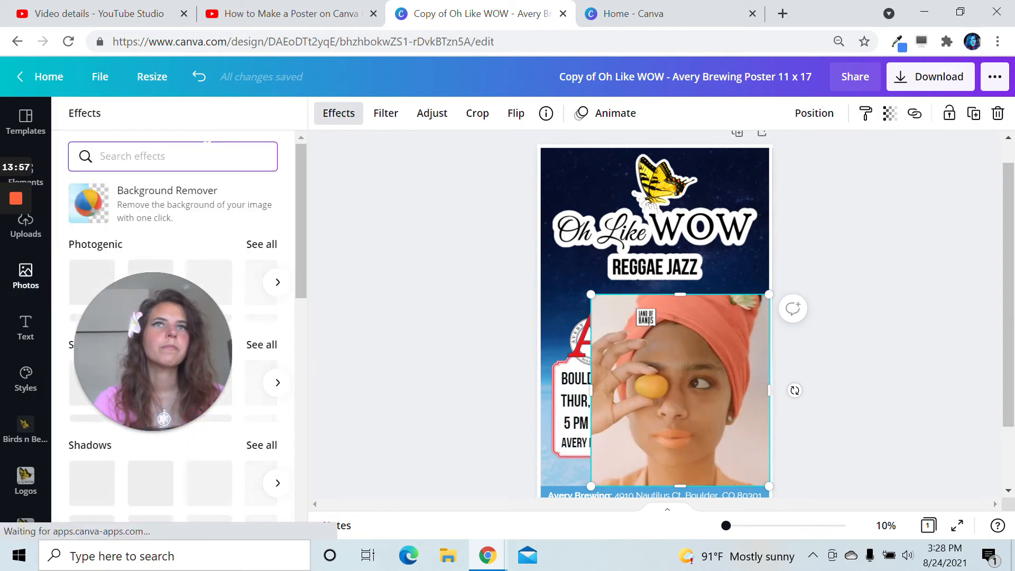
left_click(166, 209)
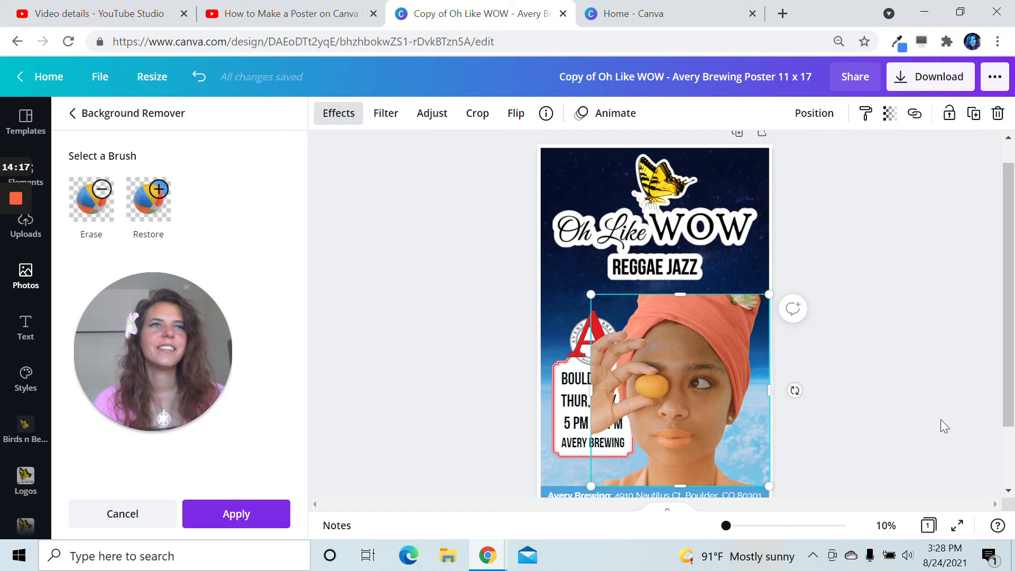
- Try the Peony and Dare filters on the headwrap photo, and set its filter to Retro
left_click(386, 117)
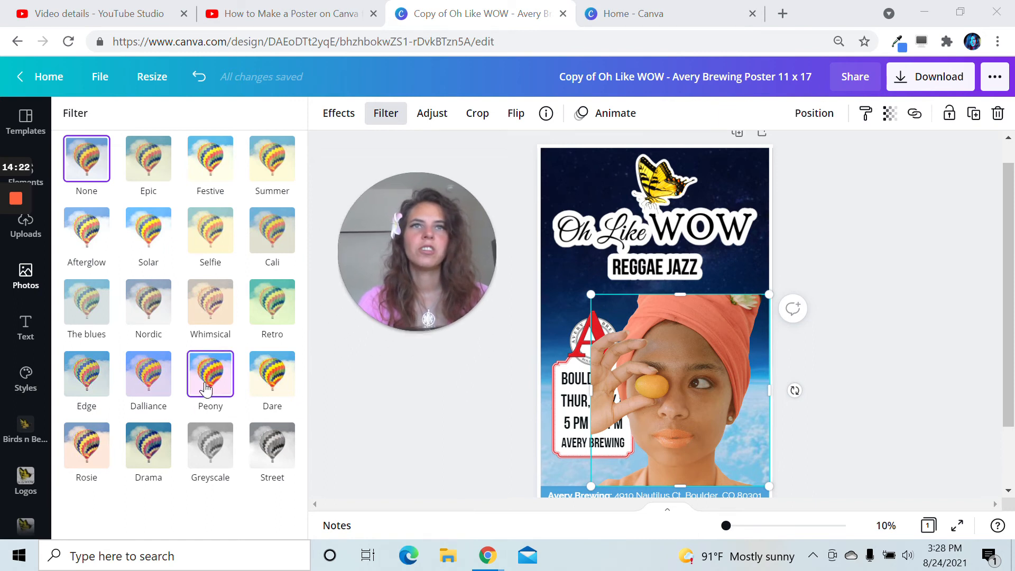
left_click(206, 389)
left_click(270, 384)
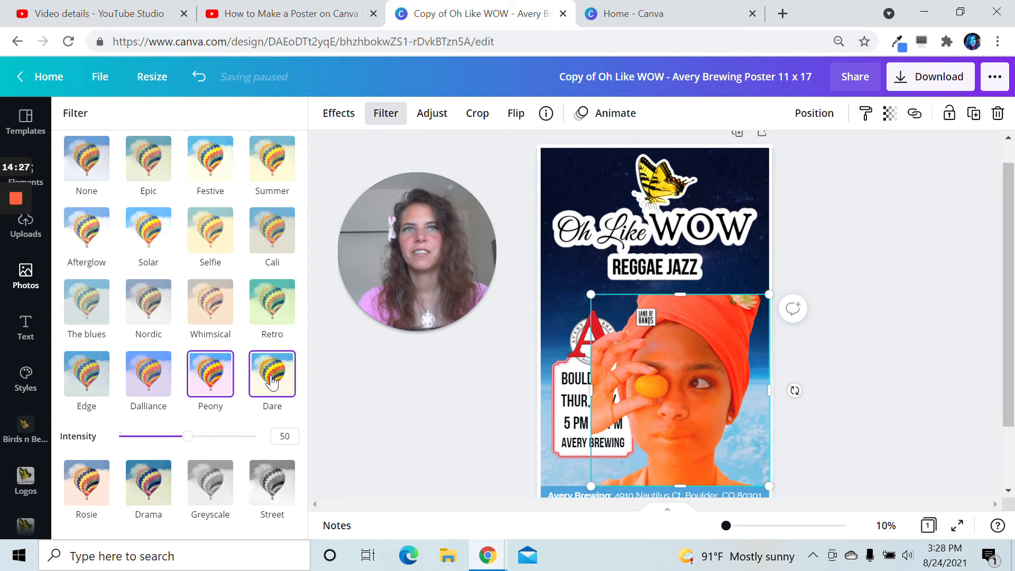
left_click(273, 312)
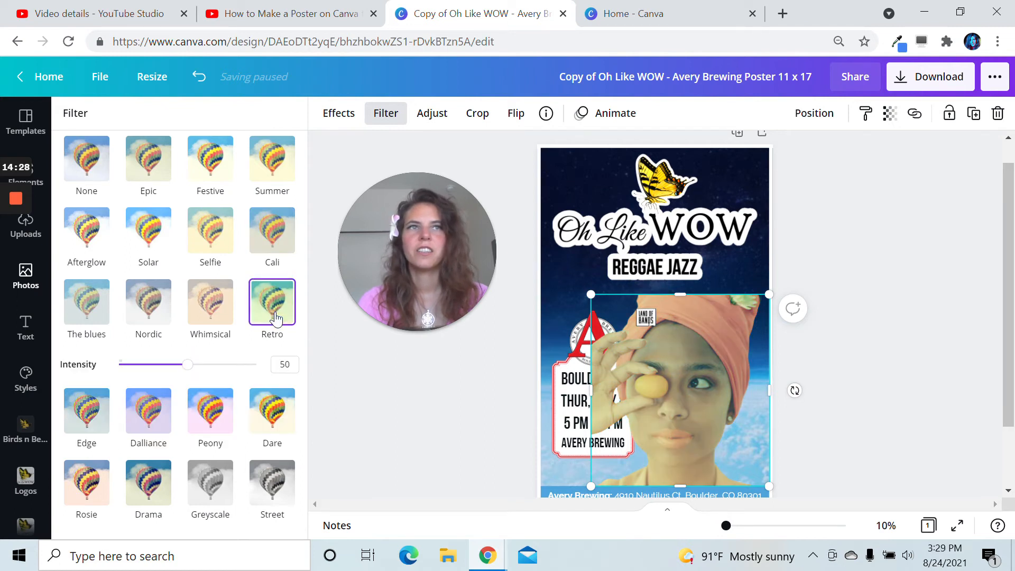
- Try a tint of 56, saturation of 73, brightness of 19 and contrast of 47 on the headwrap photo, and reset its adjustments
left_click(433, 115)
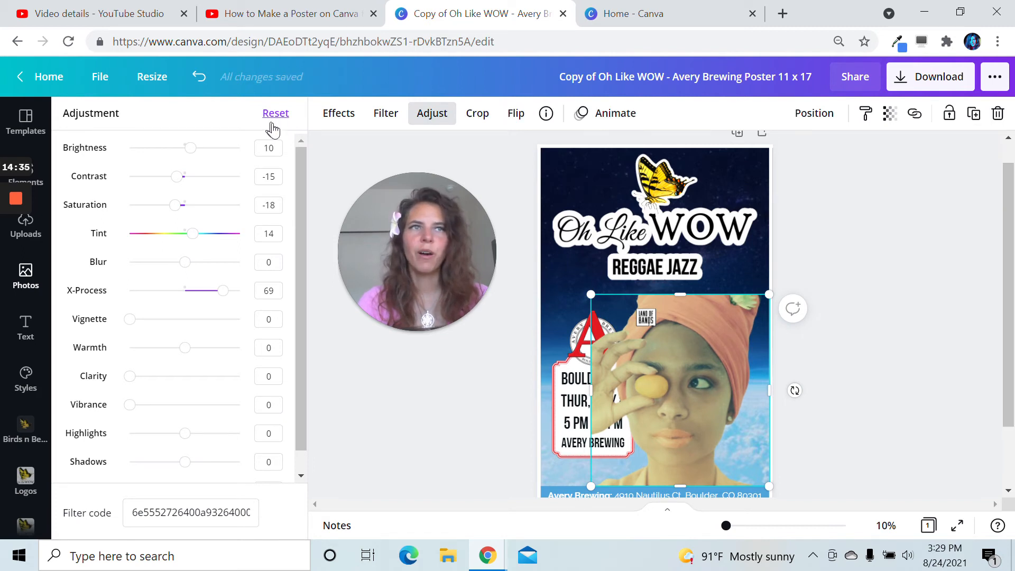
left_click(276, 114)
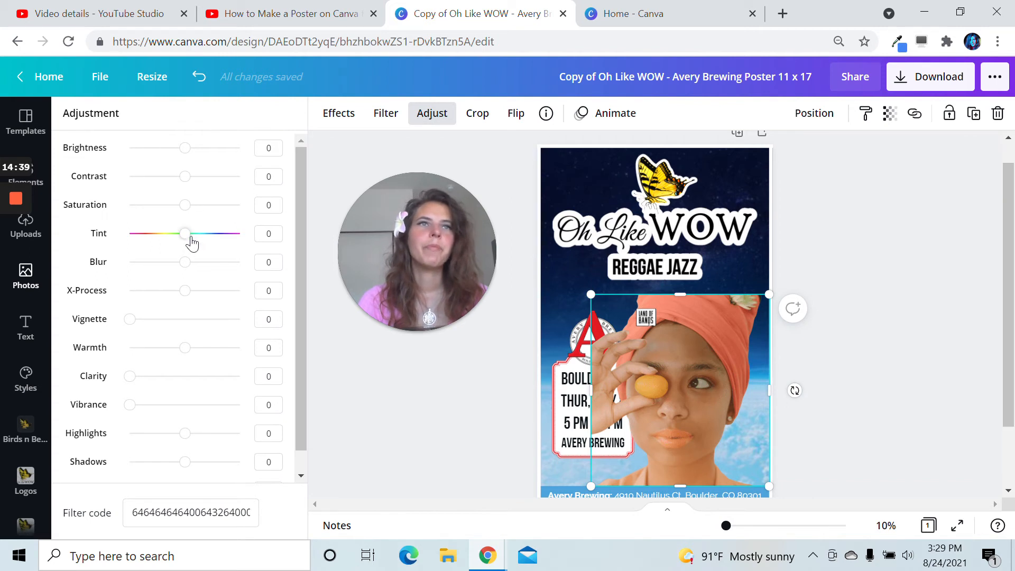
mouse_move(185, 239)
left_mouse_down()
mouse_move(237, 231)
mouse_move(152, 228)
mouse_move(216, 236)
mouse_move(185, 206)
mouse_move(224, 209)
left_mouse_up()
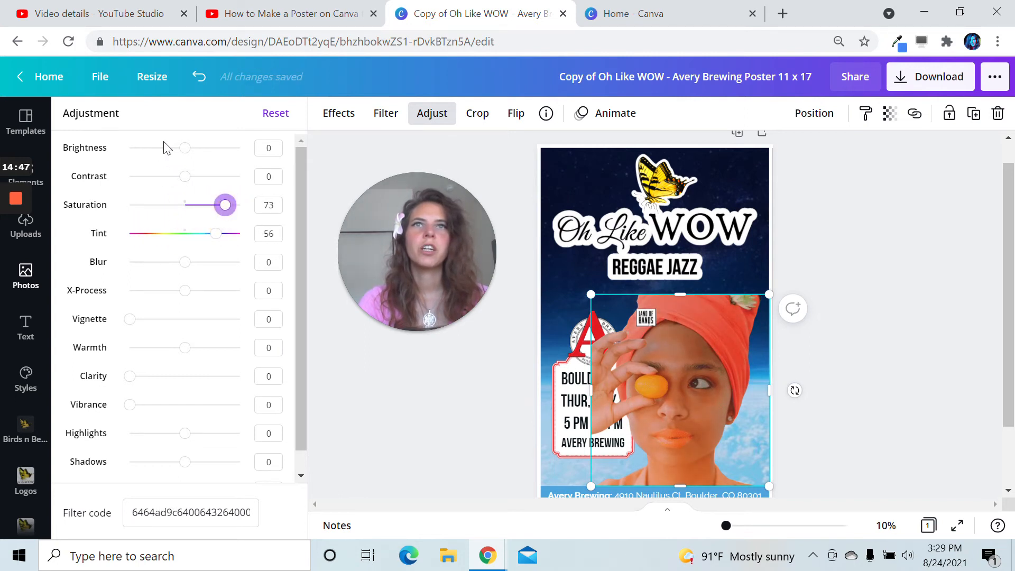
left_click_drag(185, 152, 211, 178)
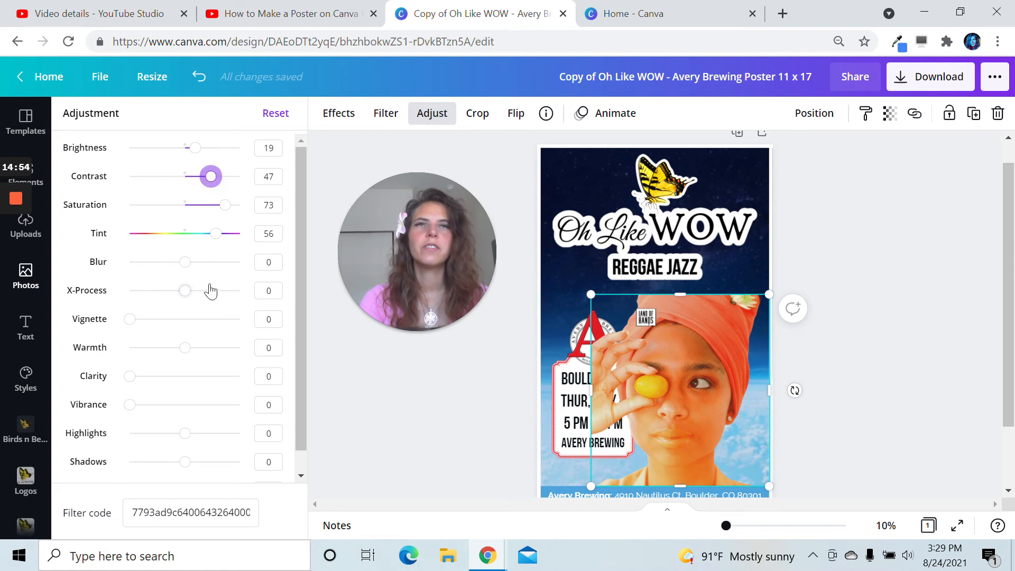
left_click(275, 113)
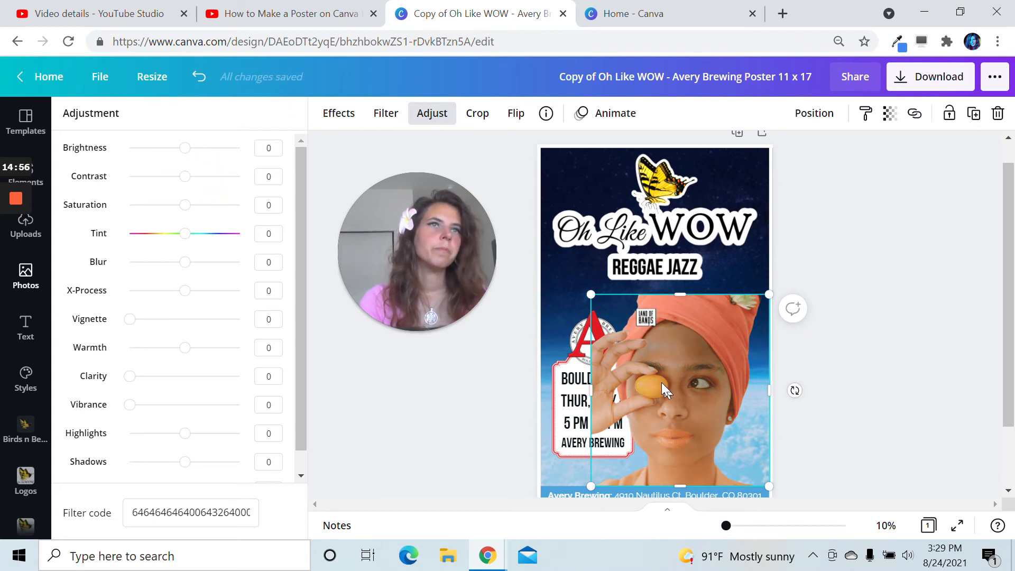
- Undo the adjustments, filters, background removal and photo replacement back to the woman in the red dress, and deselect the image
left_click(430, 466)
left_click(200, 78)
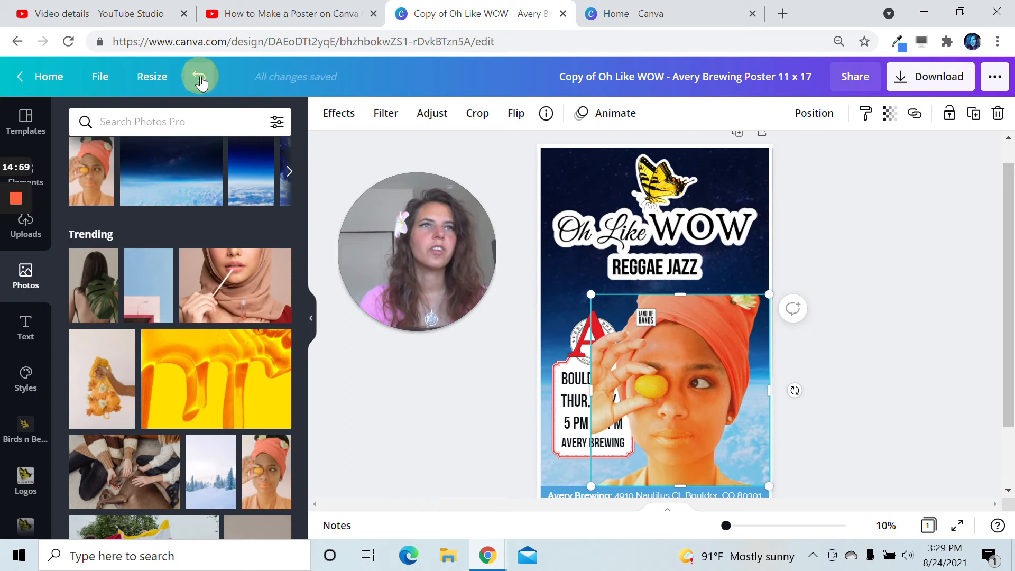
left_click(199, 78)
left_click(199, 78)
left_click(200, 78)
left_click(199, 79)
left_click(200, 78)
left_click(200, 78)
left_click(200, 78)
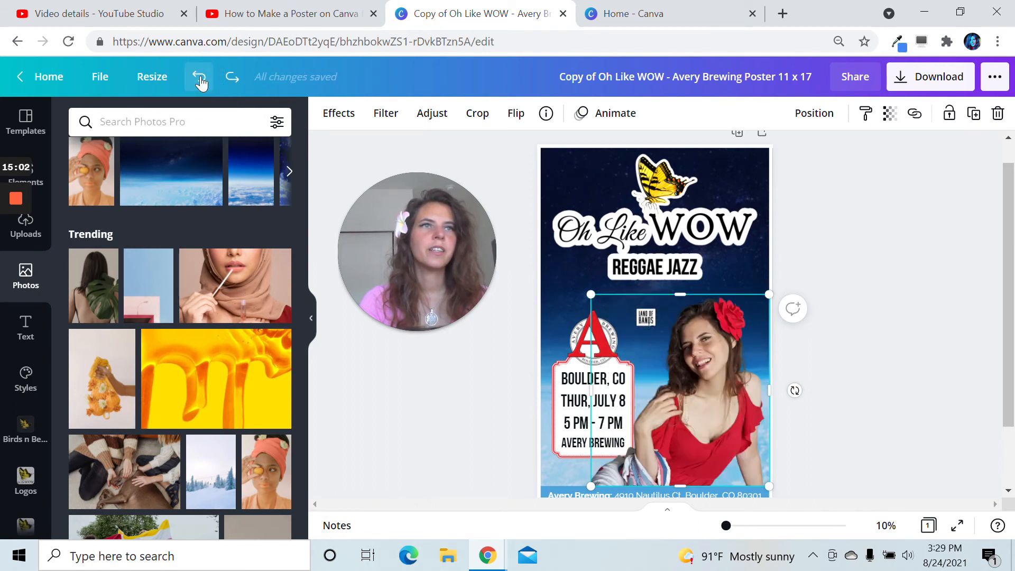
left_click(389, 399)
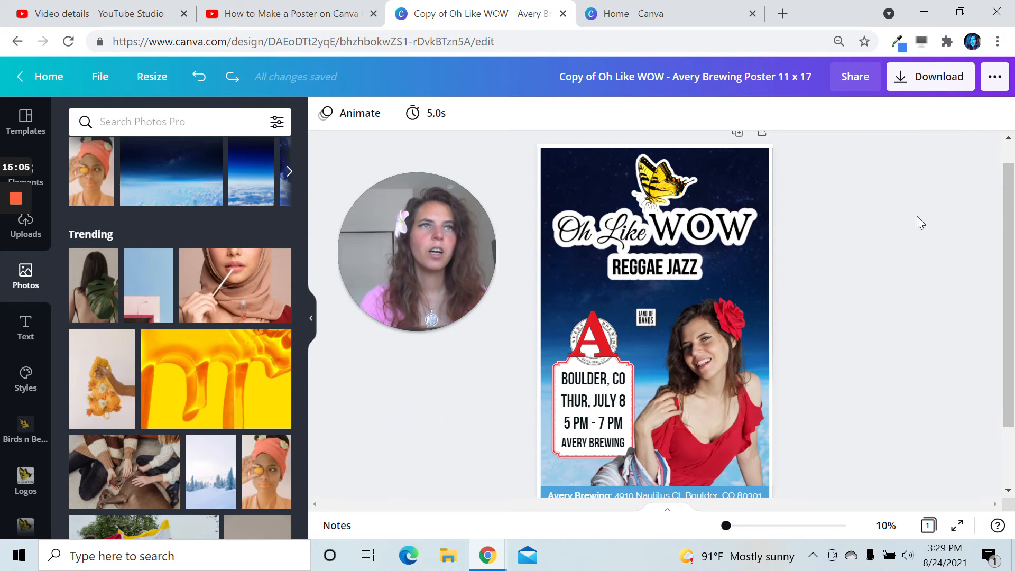
- Choose PDF Print as the poster's download file type, and close the download options without downloading
left_click(933, 79)
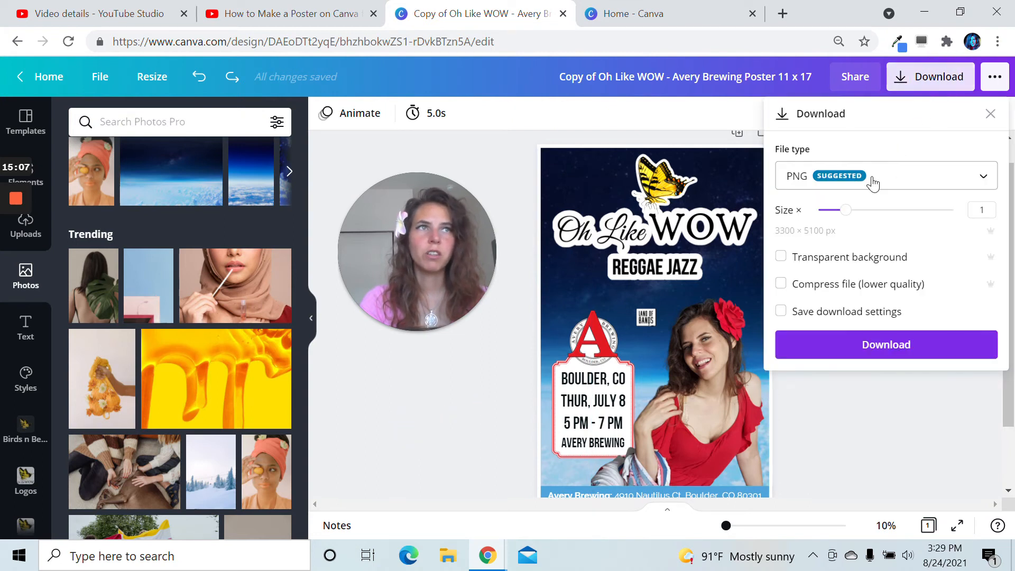
left_click(873, 183)
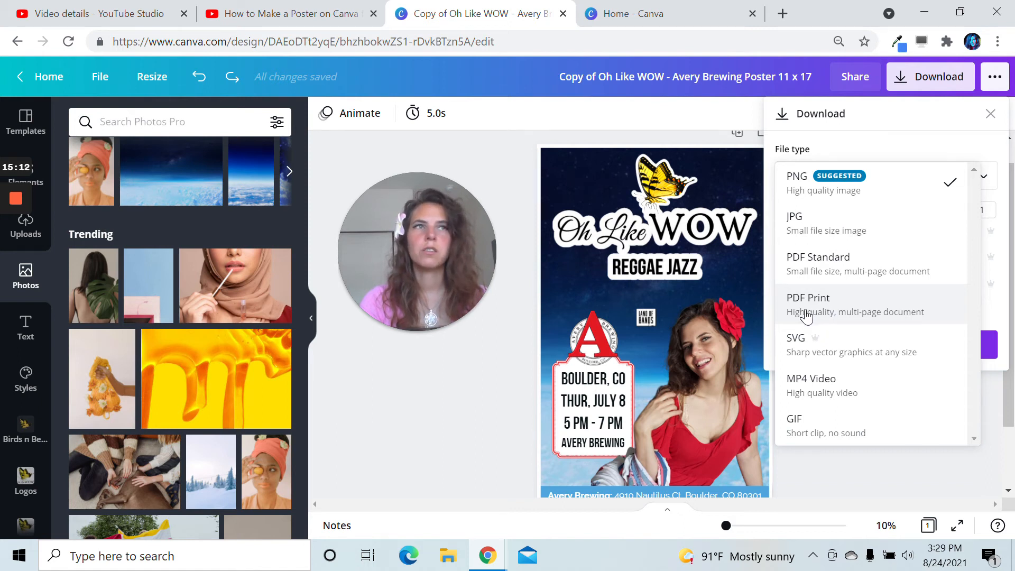
left_click(893, 316)
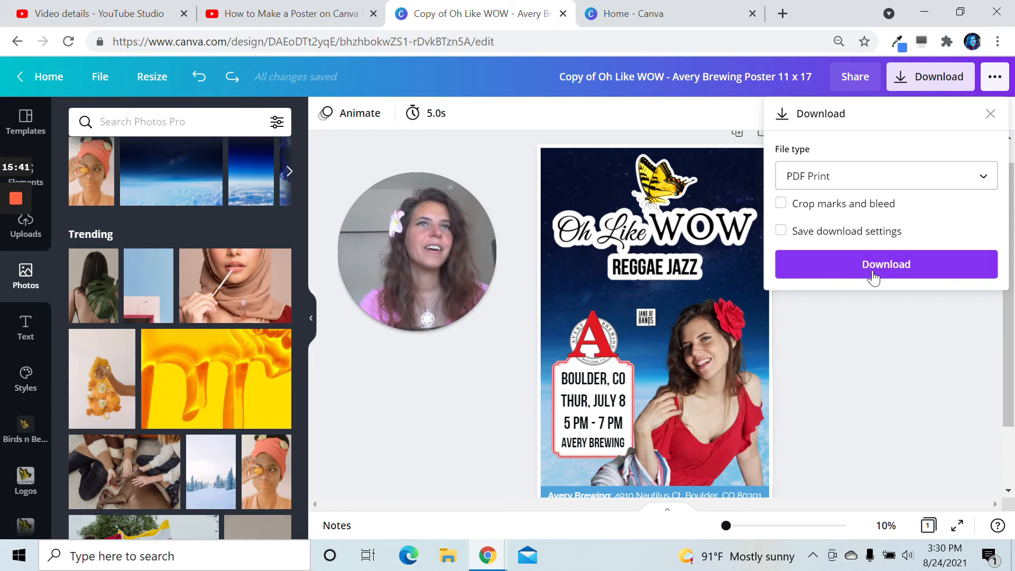
left_click(869, 322)
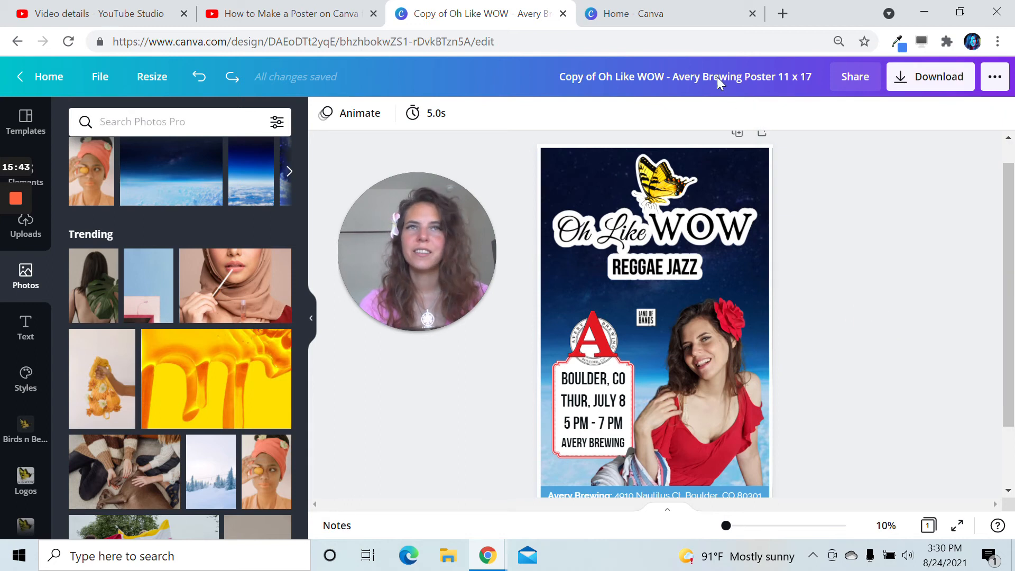
- Check the download step in the YouTube video description, return to the poster, and look it over from title to footer
left_click(280, 13)
left_click_drag(408, 268, 694, 306)
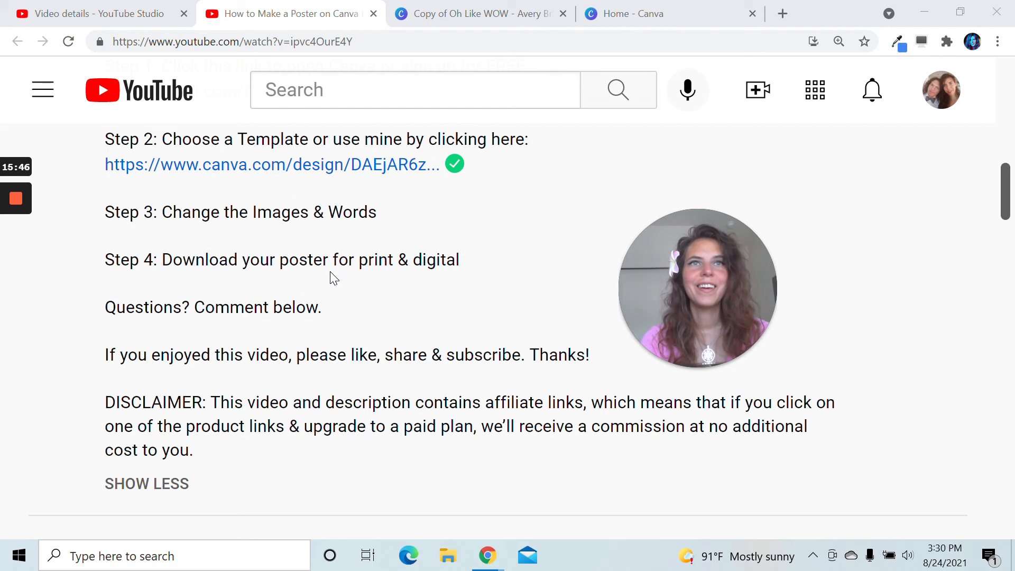
left_click_drag(666, 281, 282, 225)
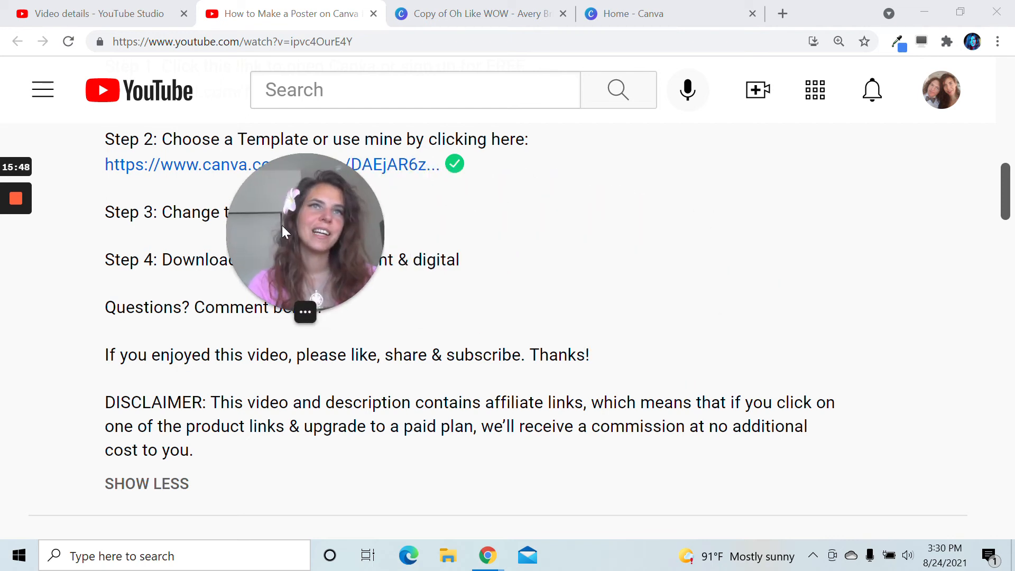
left_click(661, 10)
left_click(551, 8)
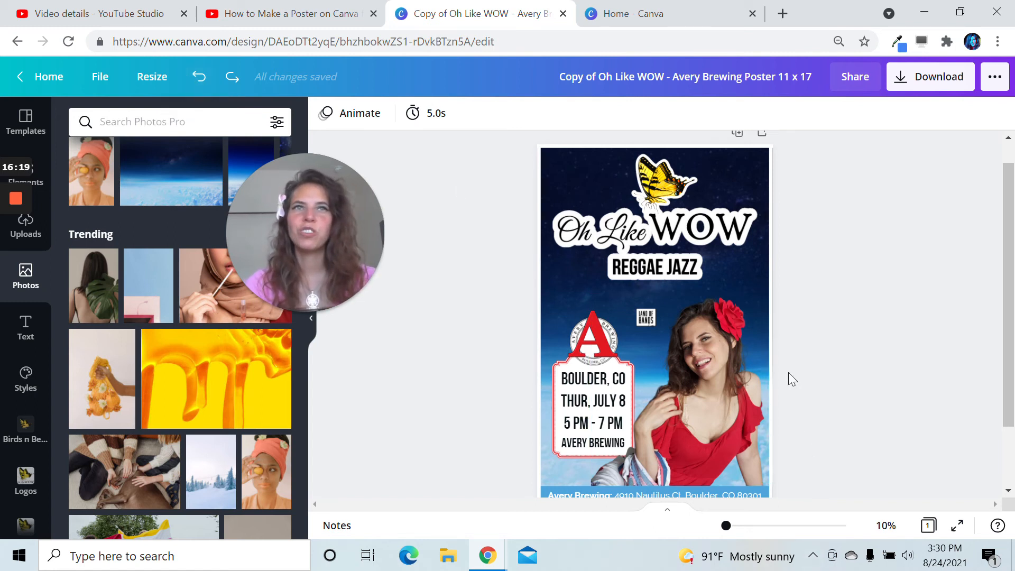
scroll(788, 372, "down", 2)
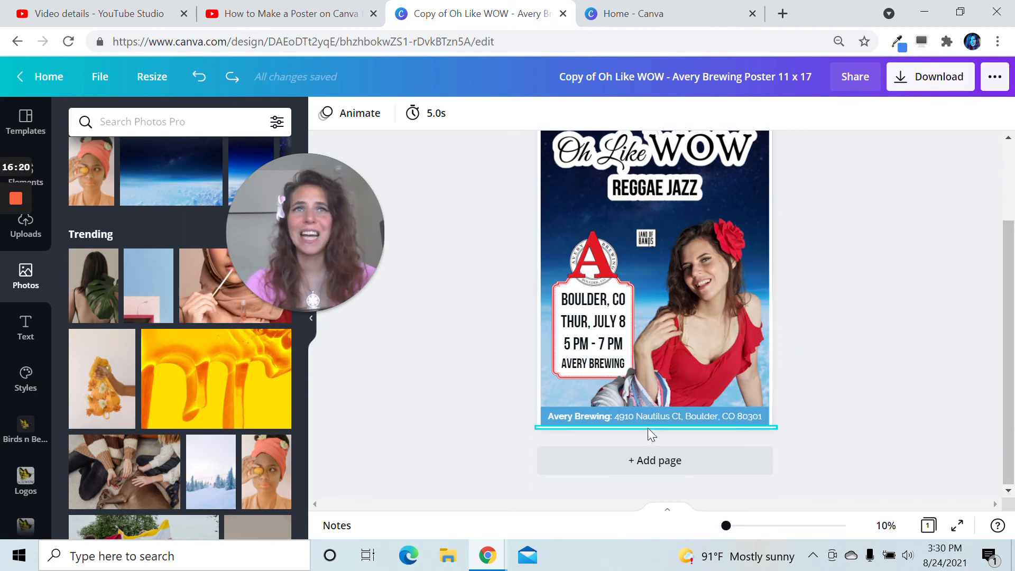
scroll(533, 423, "up", 2)
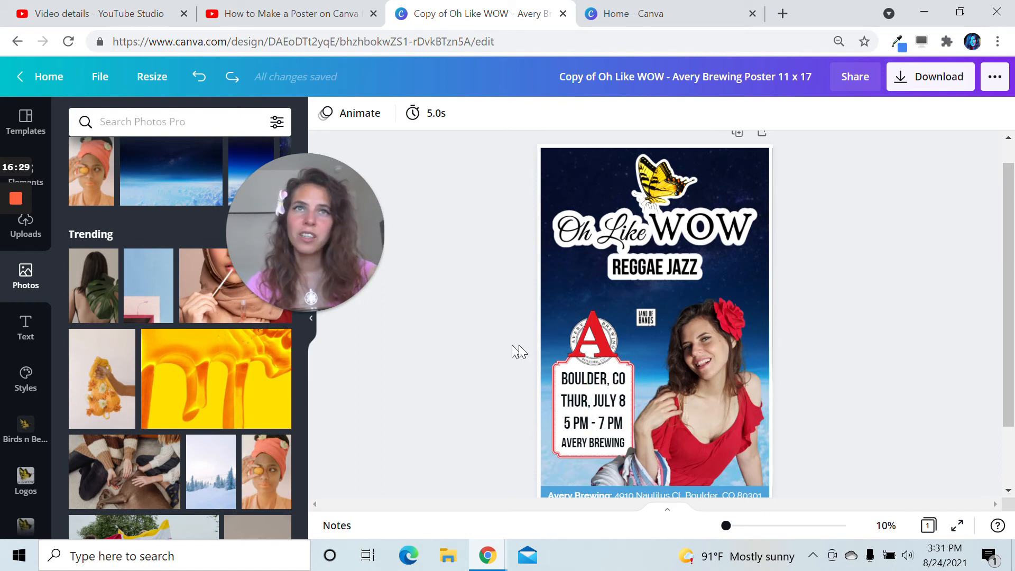
scroll(541, 325, "down", 2)
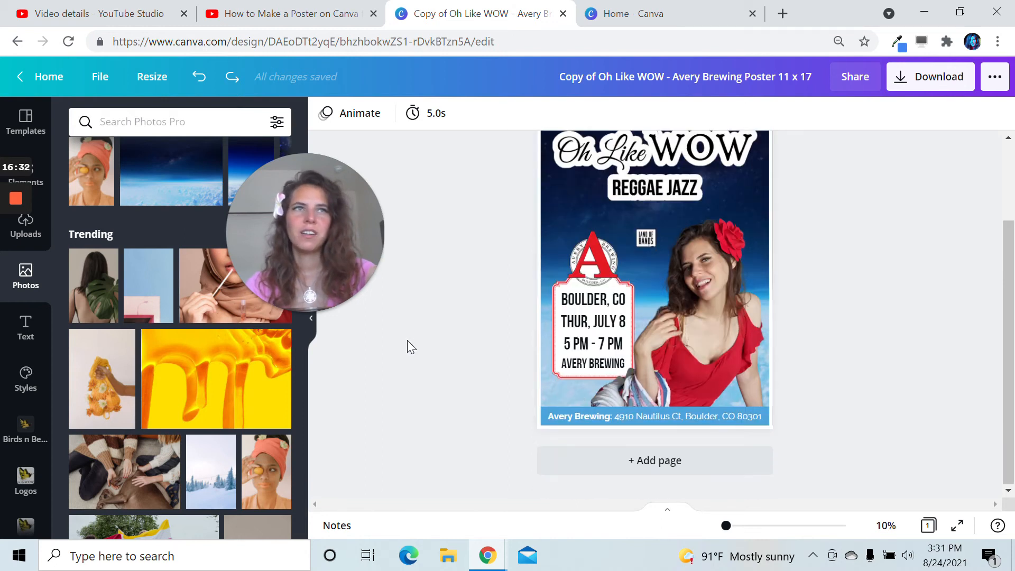
scroll(407, 341, "up", 2)
scroll(406, 341, "down", 1)
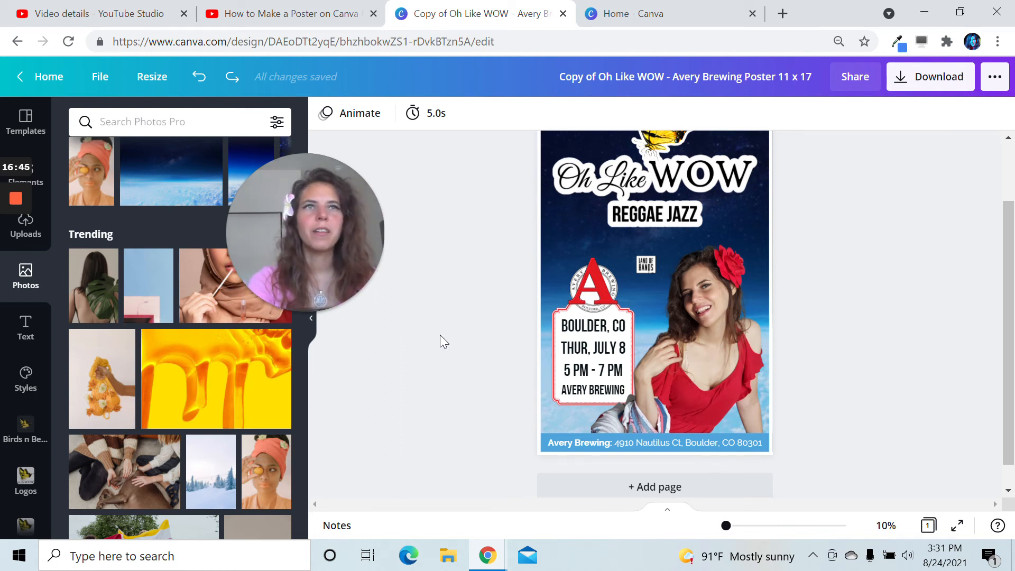
scroll(475, 316, "up", 2)
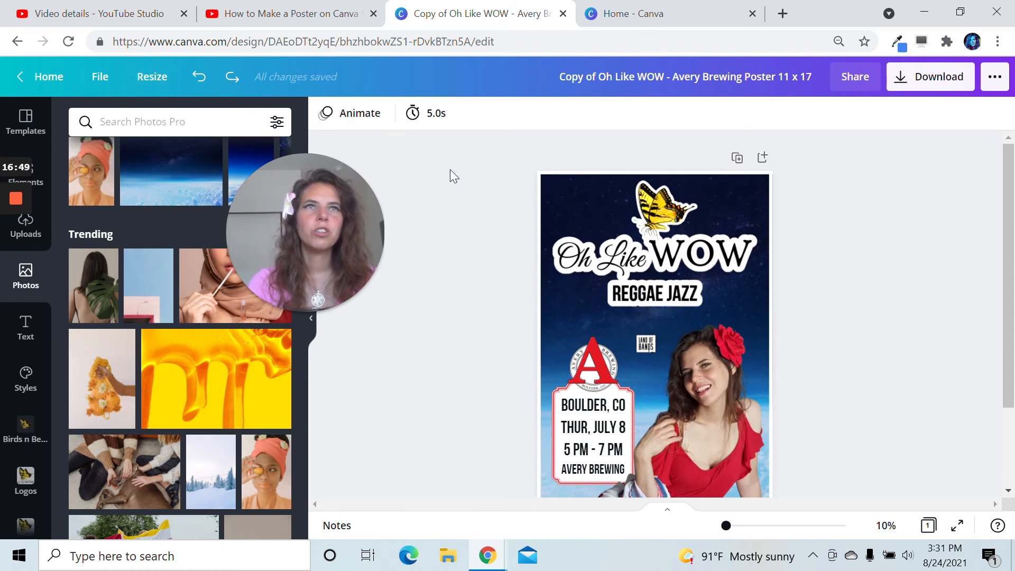
- Make a copy of the poster design
left_click(100, 83)
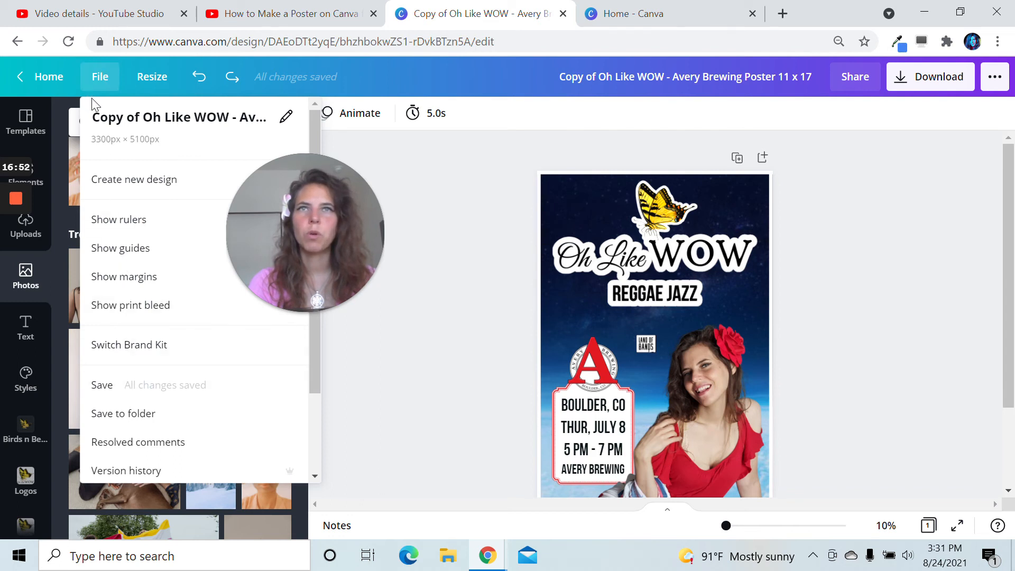
scroll(125, 357, "down", 2)
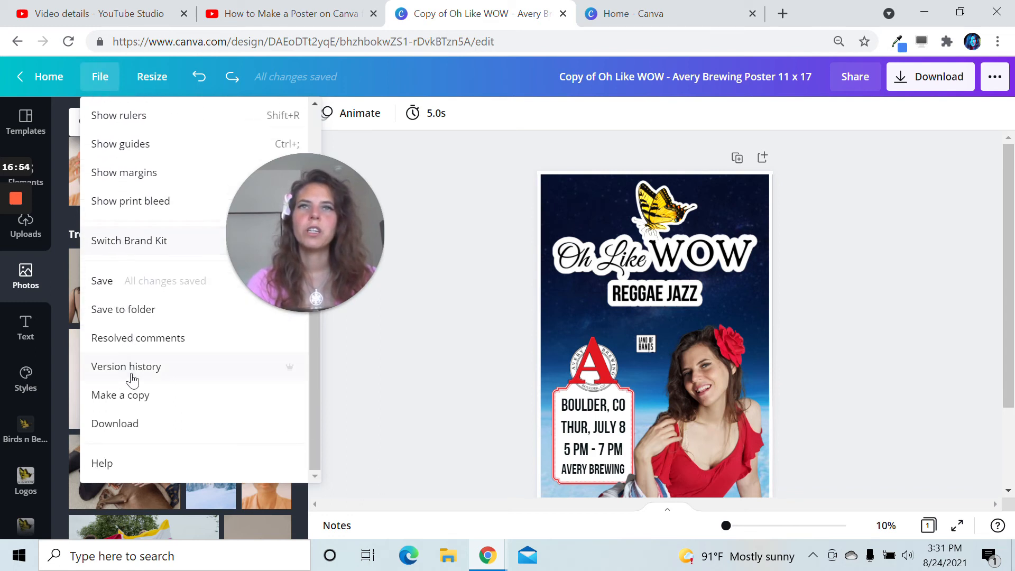
left_click(136, 401)
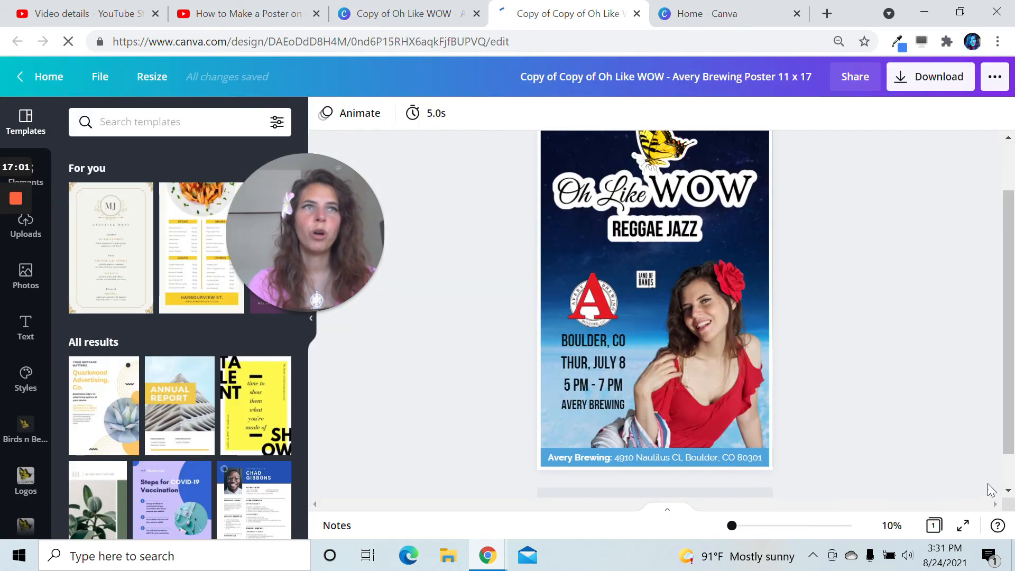
- Rename the copied design to "phone flyer Oh Like WOW - Avery Brewing Poster 11 x 17"
left_click(523, 77)
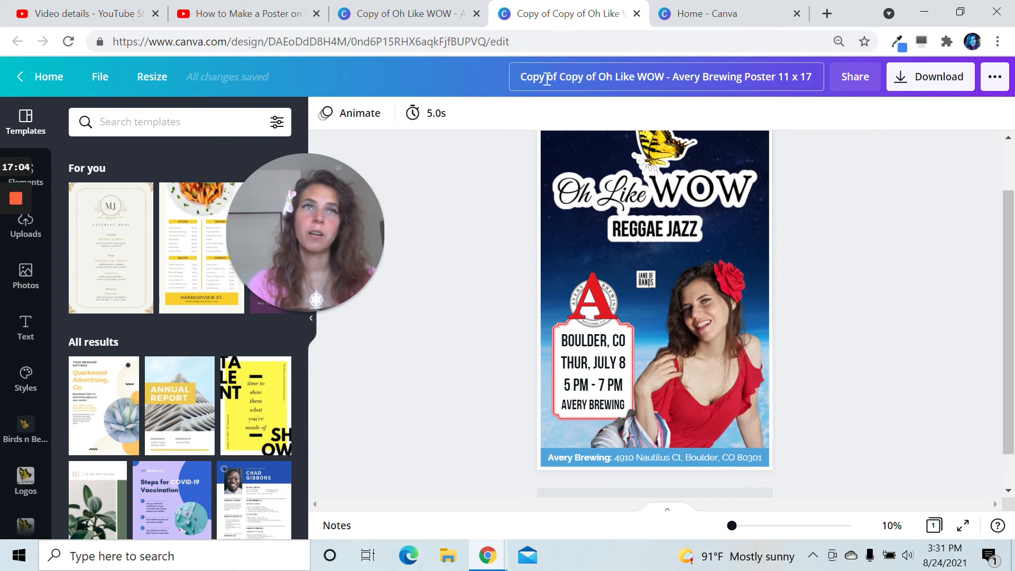
triple_click(546, 78)
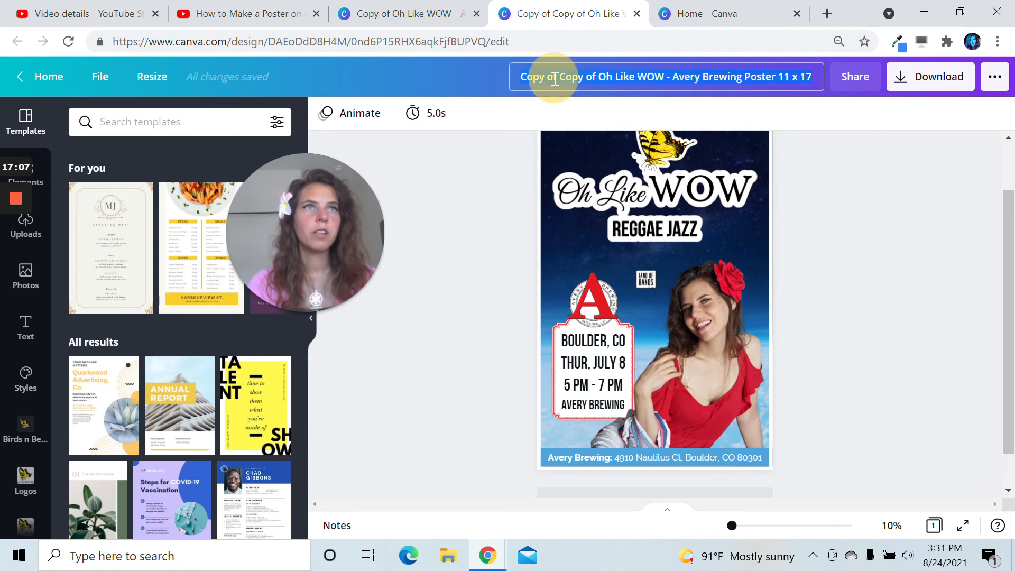
left_click(638, 78)
left_click_drag(601, 77, 503, 83)
type("phone flyer")
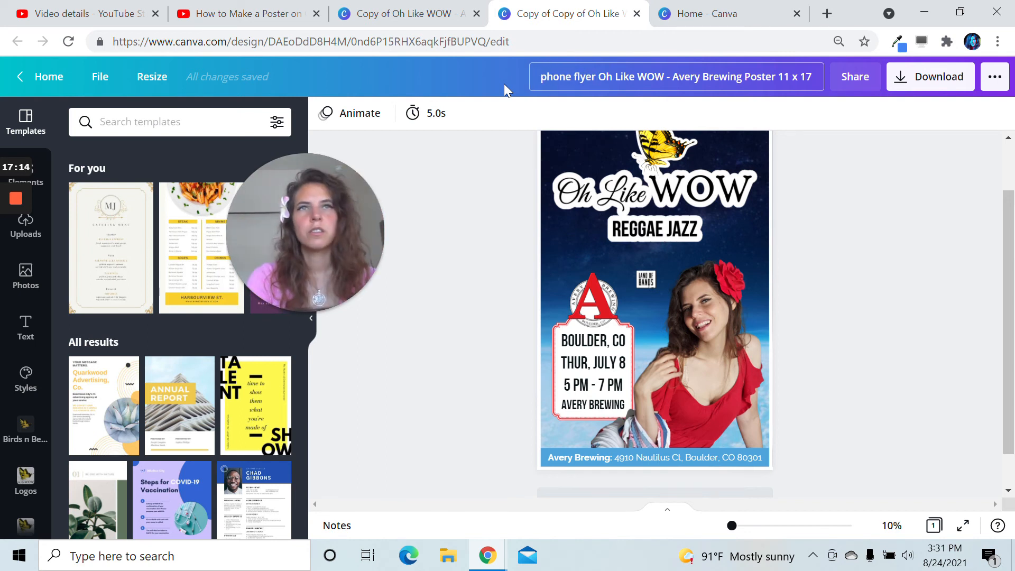
left_click(452, 233)
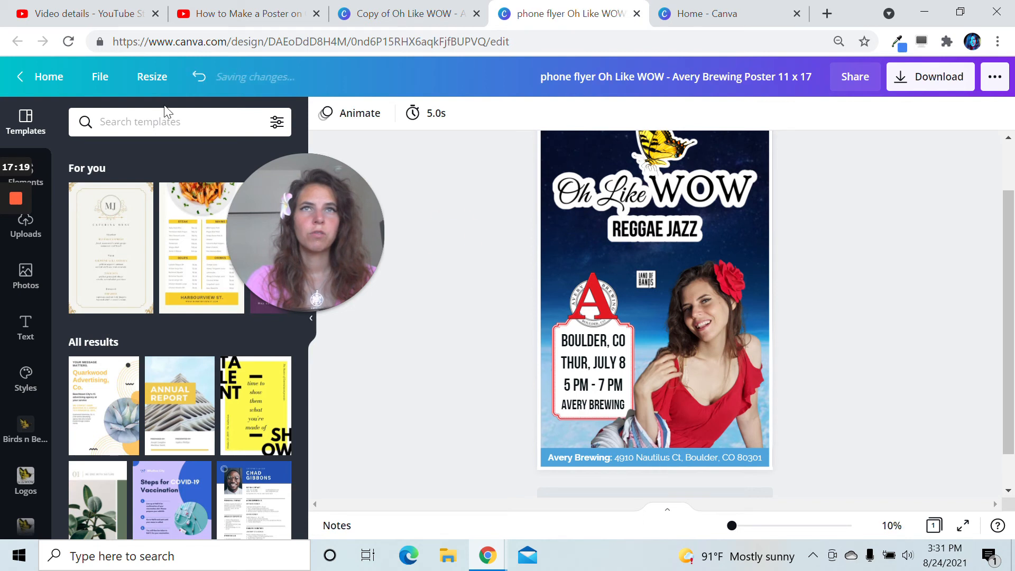
- Resize the phone flyer design with locked proportions to a custom size of 647 × 1000 px, without making another copy
left_click(153, 79)
left_click_drag(293, 204, 418, 258)
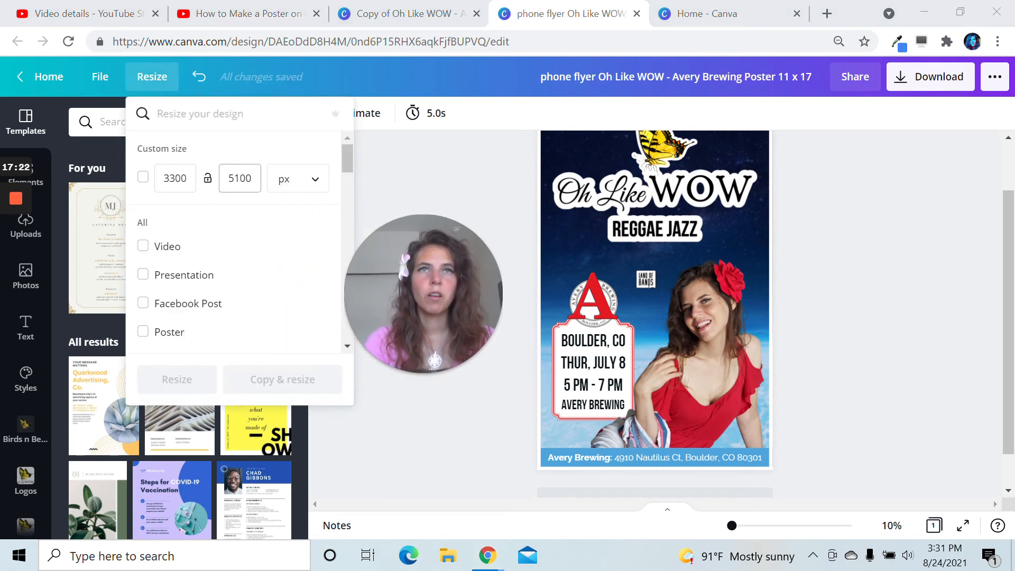
left_click(208, 180)
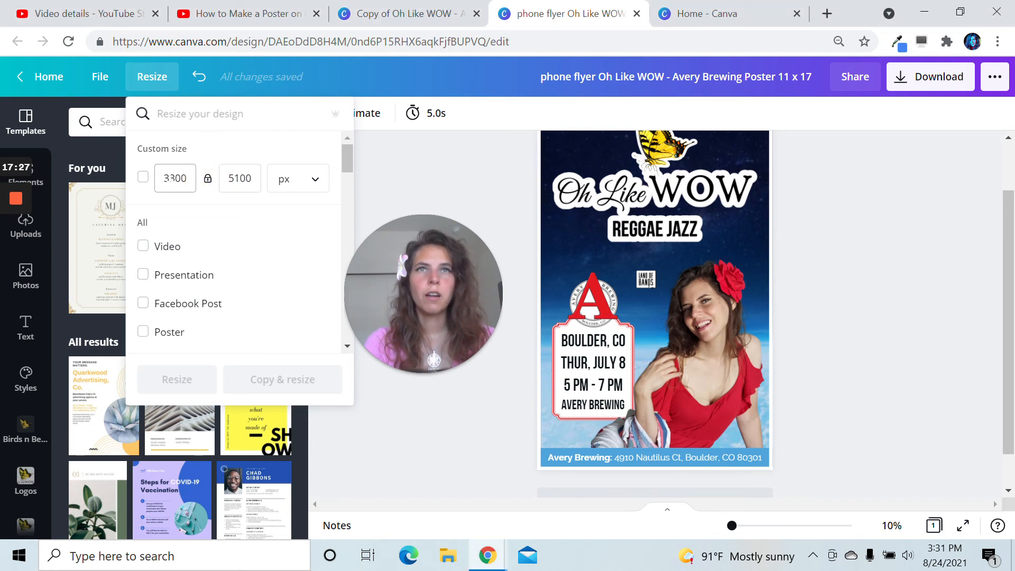
double_click(170, 178)
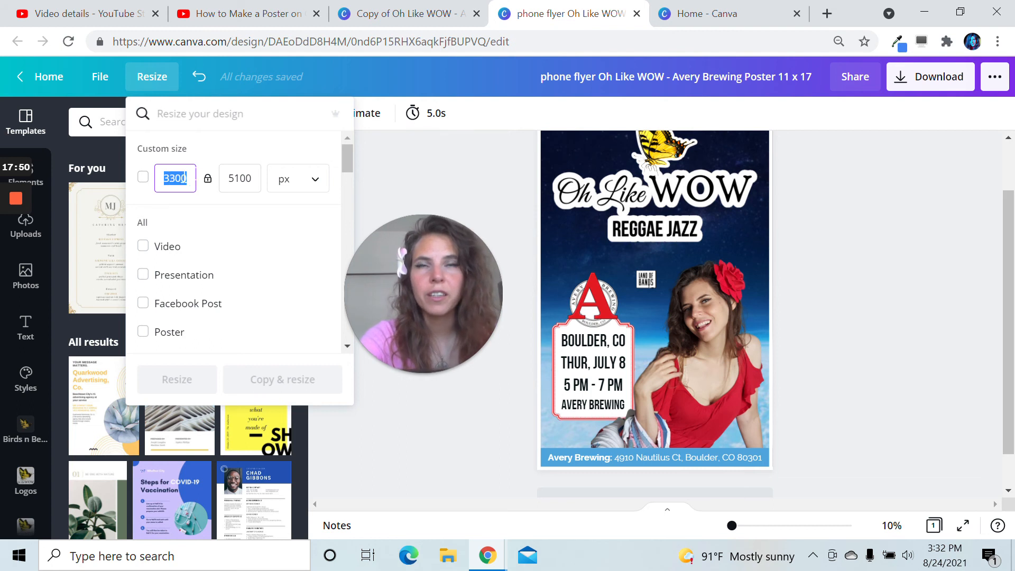
left_click(239, 178)
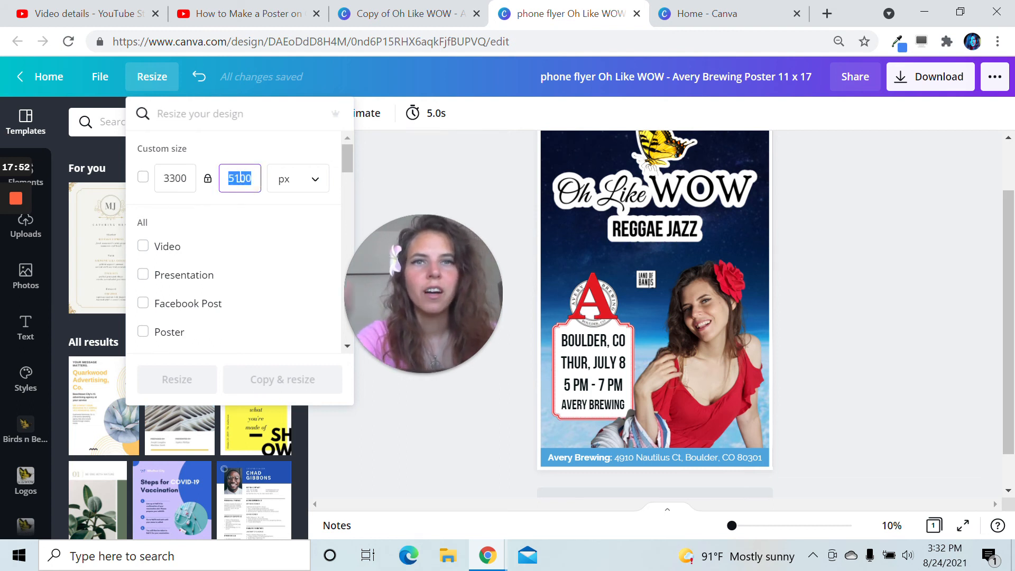
type("800")
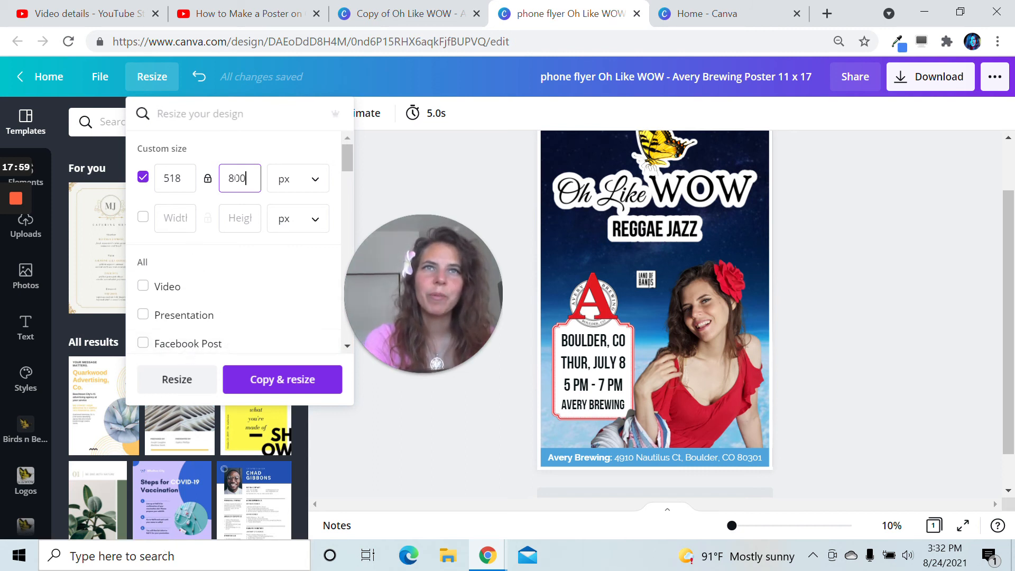
left_click(231, 178)
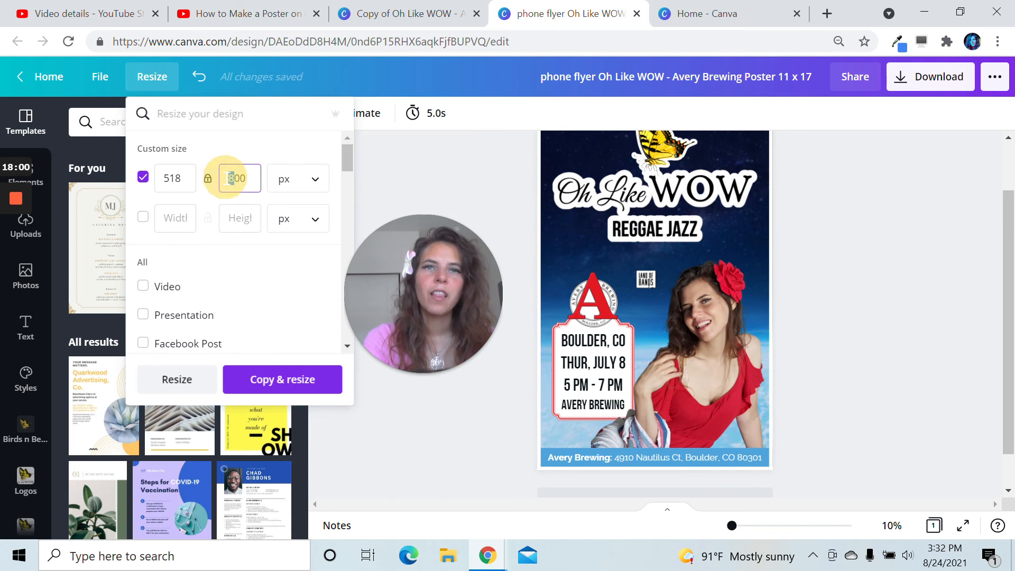
type("1000")
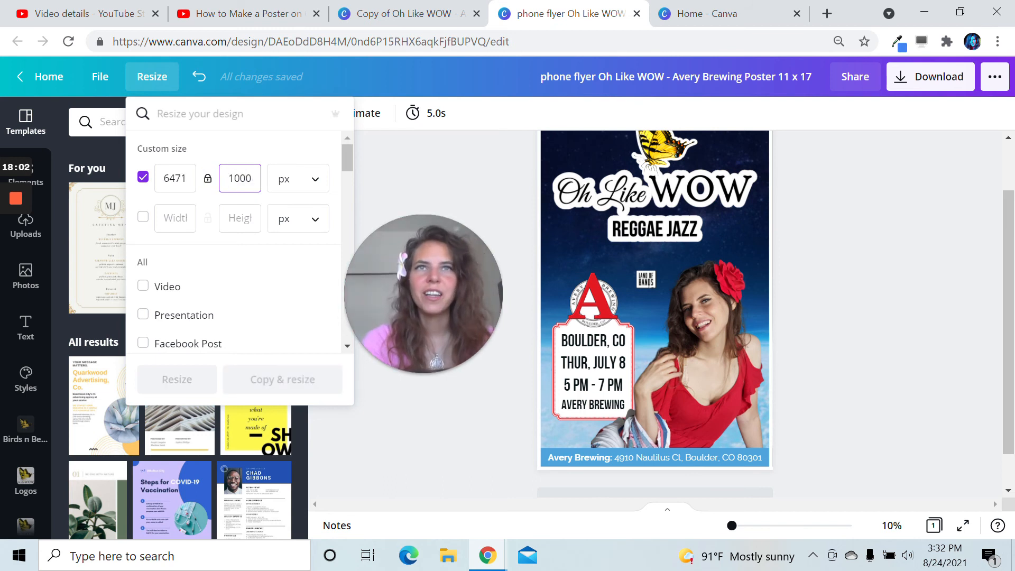
key("BackSpace")
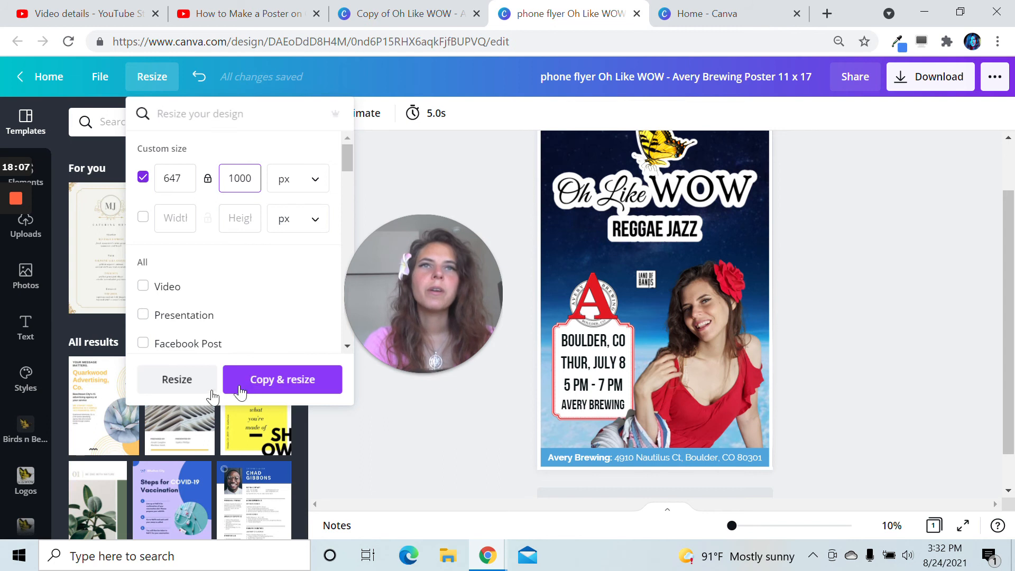
left_click(190, 388)
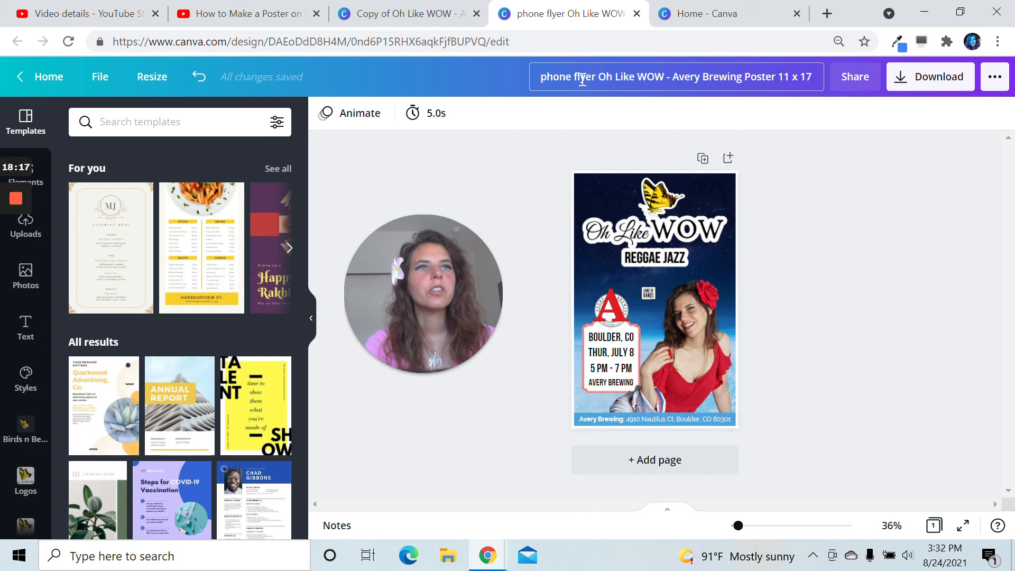
- Examine the resized flyer up close and as a whole, checking the title, event details, logos and photo
left_click(946, 368)
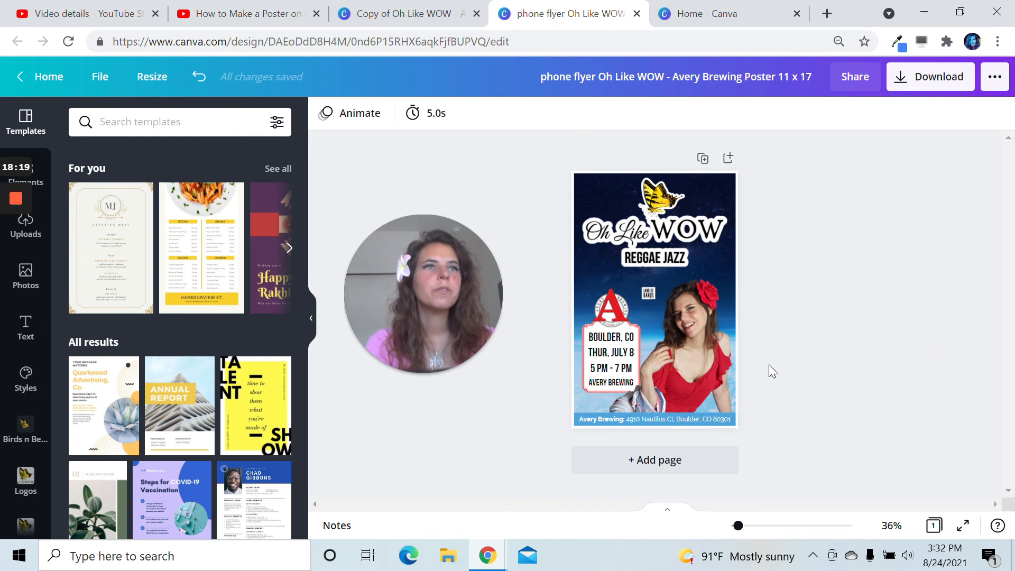
mouse_move(737, 526)
left_mouse_down()
mouse_move(761, 530)
mouse_move(753, 528)
left_mouse_up()
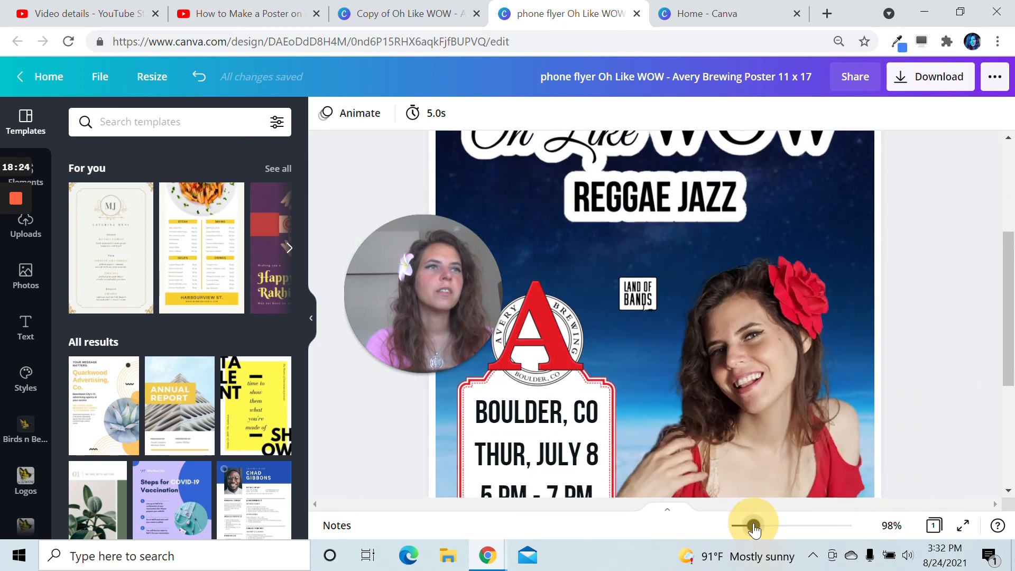
left_click_drag(1005, 324, 1005, 354)
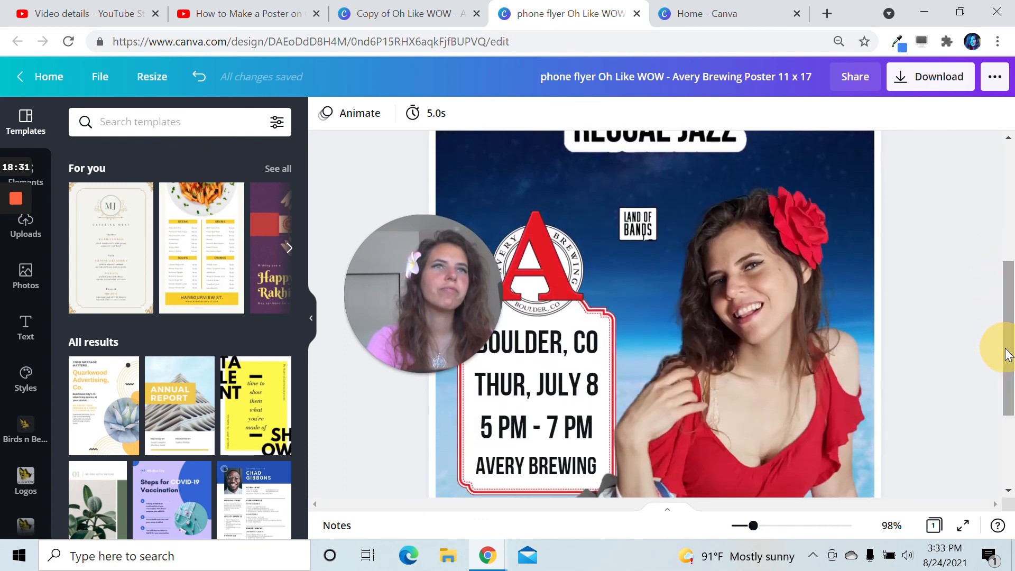
mouse_move(754, 530)
left_mouse_down()
mouse_move(731, 523)
mouse_move(742, 530)
left_mouse_up()
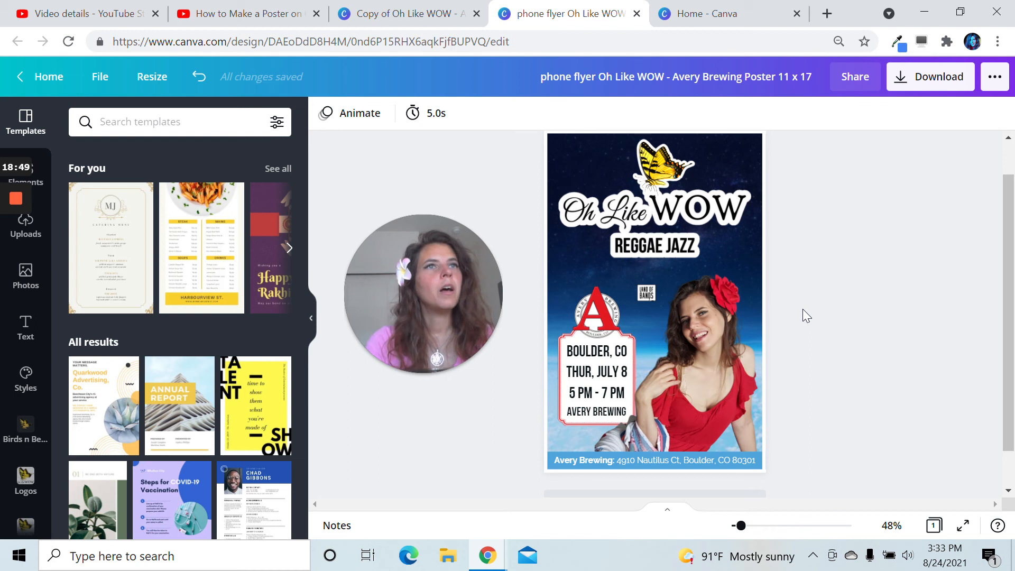
left_click(647, 299)
left_click(827, 285)
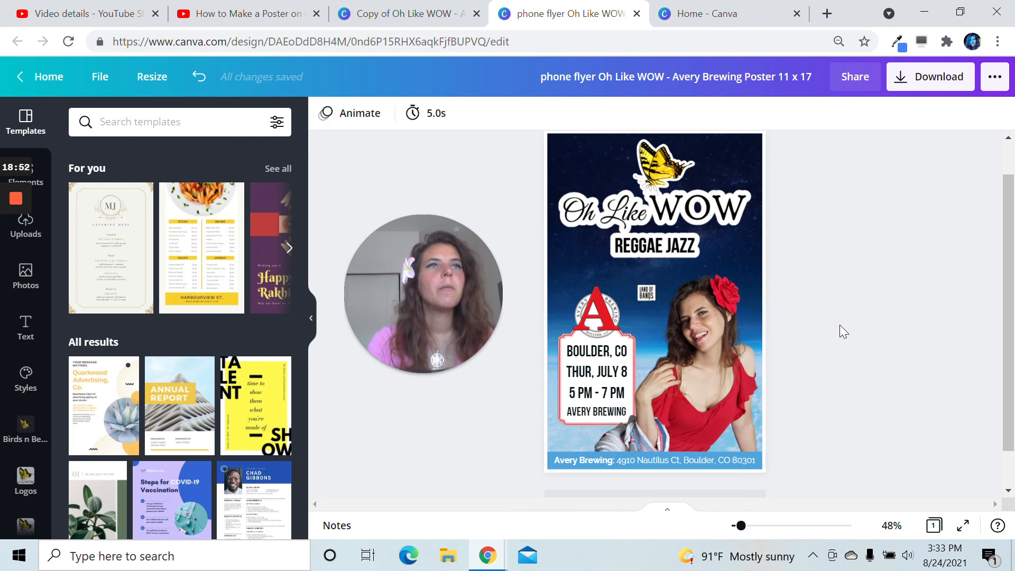
scroll(845, 338, "up", 1)
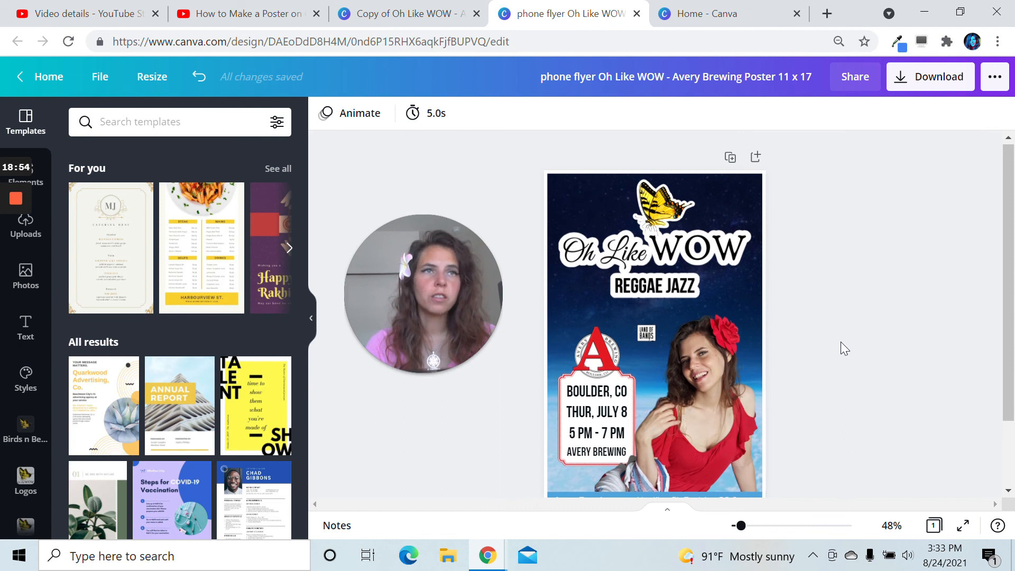
scroll(840, 342, "down", 2)
scroll(840, 341, "up", 2)
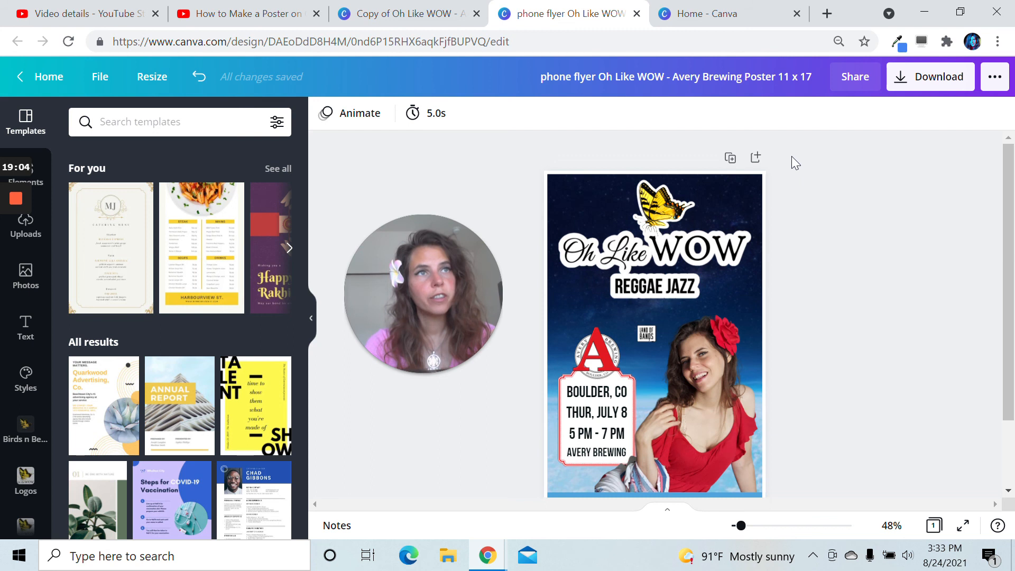
- Select all the elements on the flyer page together, look them over, and clear the selection
left_click_drag(791, 166, 510, 539)
scroll(687, 369, "down", 2)
scroll(690, 367, "up", 2)
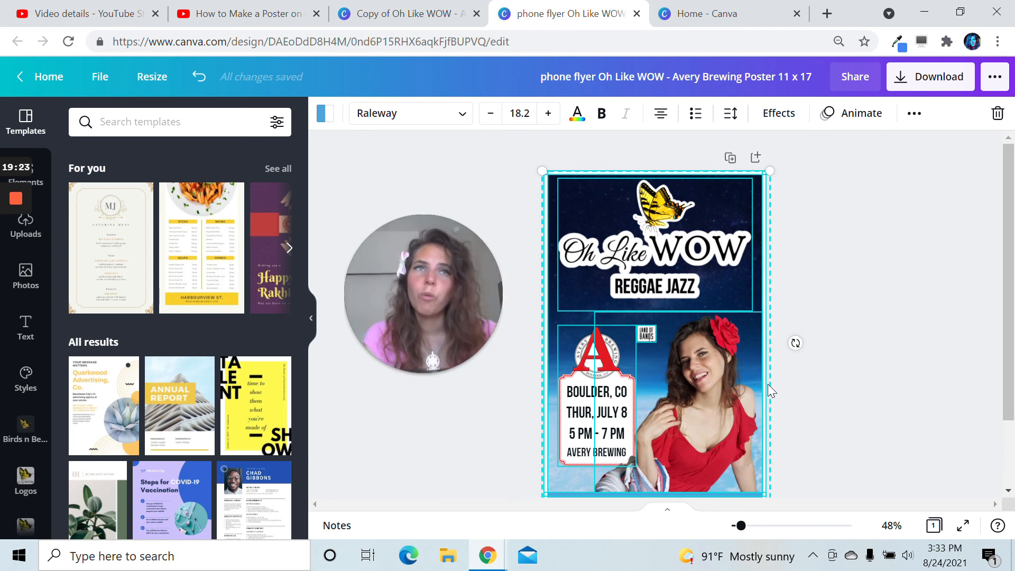
left_click(941, 330)
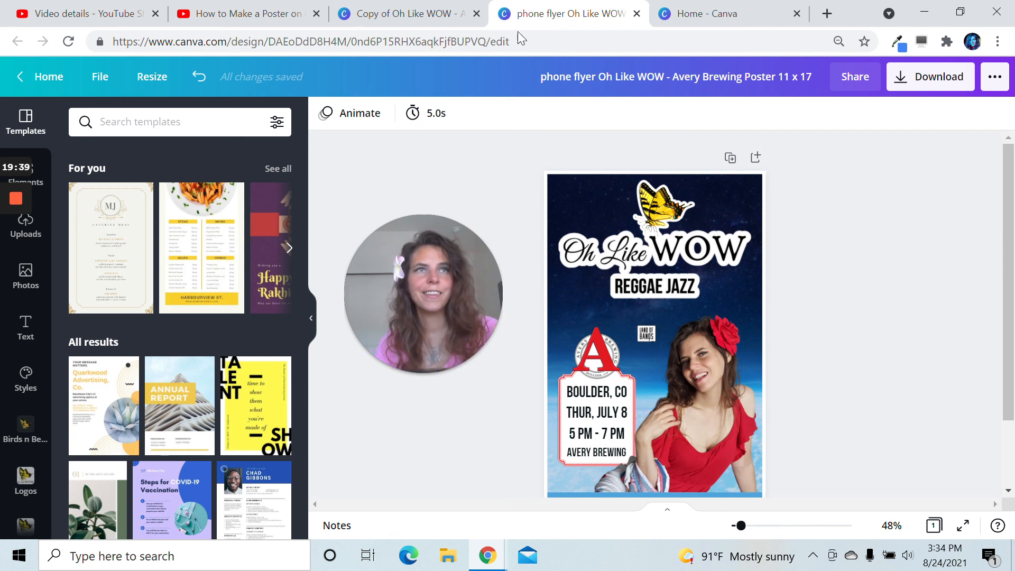
- Look through the open design tabs and switch to the YouTube video page to review the steps in its description
left_click(415, 15)
left_click(527, 12)
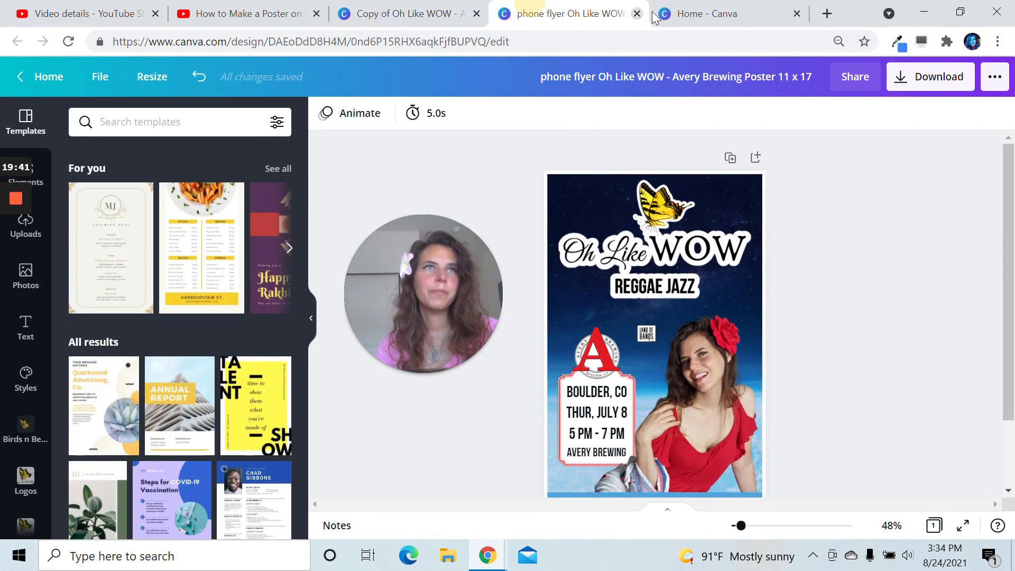
left_click(719, 8)
left_click(246, 13)
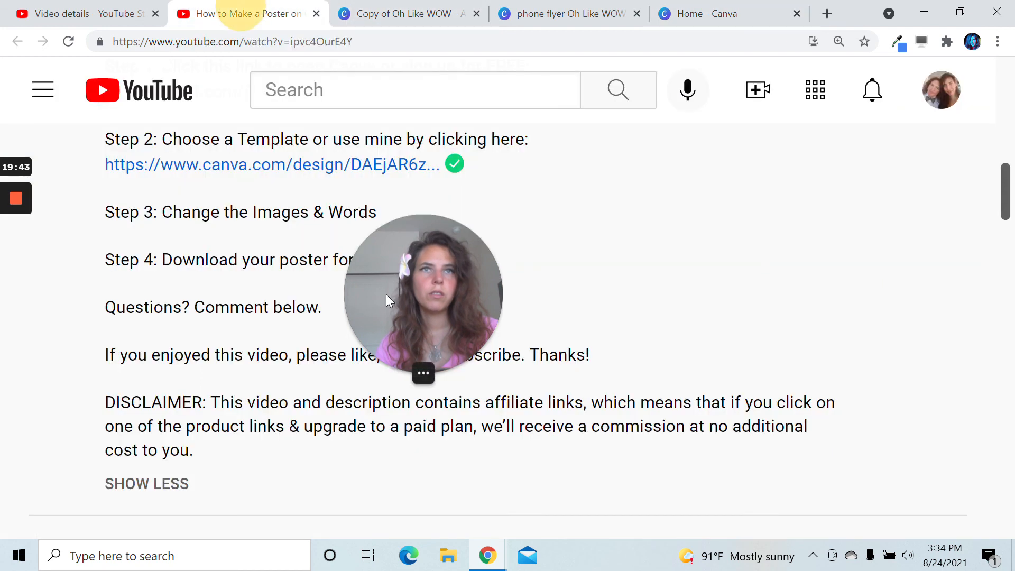
left_click_drag(357, 318, 587, 294)
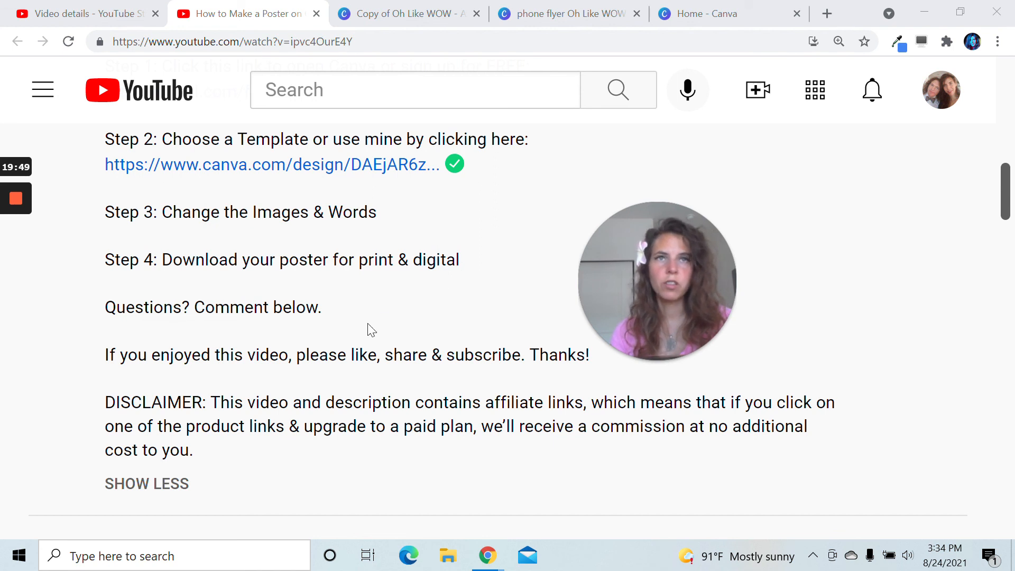
left_click_drag(691, 273, 420, 239)
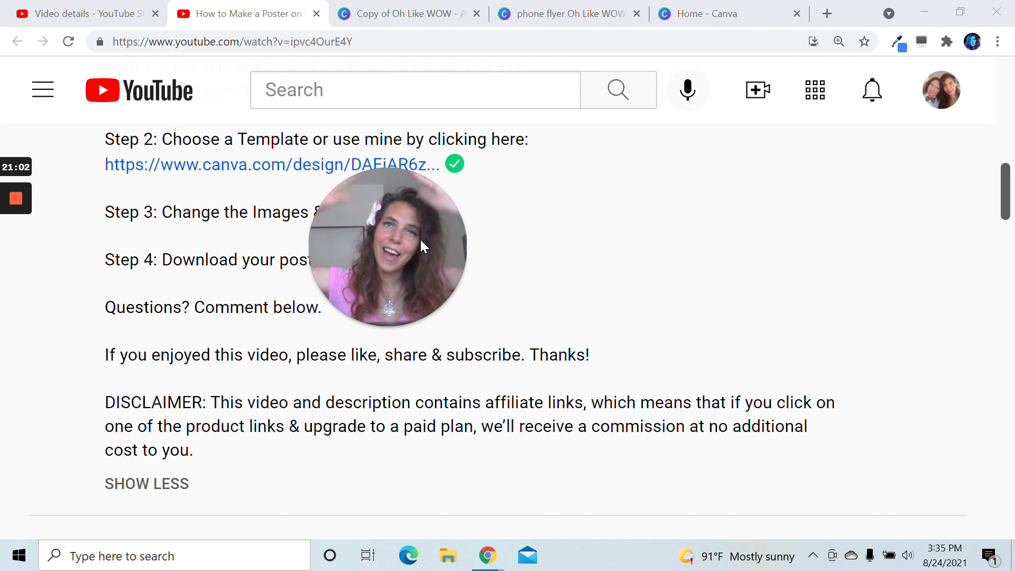
mouse_move(382, 229)
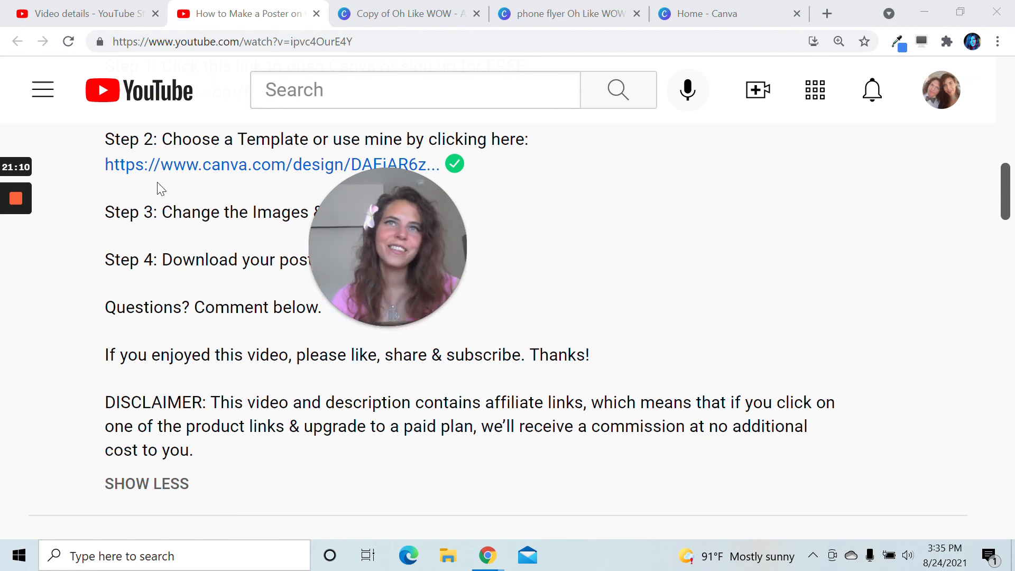
mouse_move(12, 206)
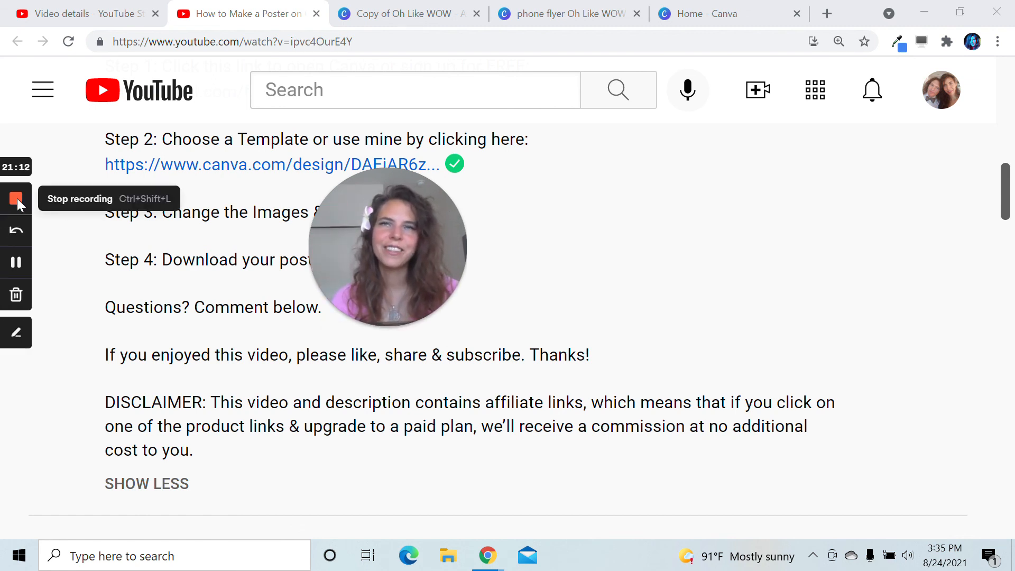